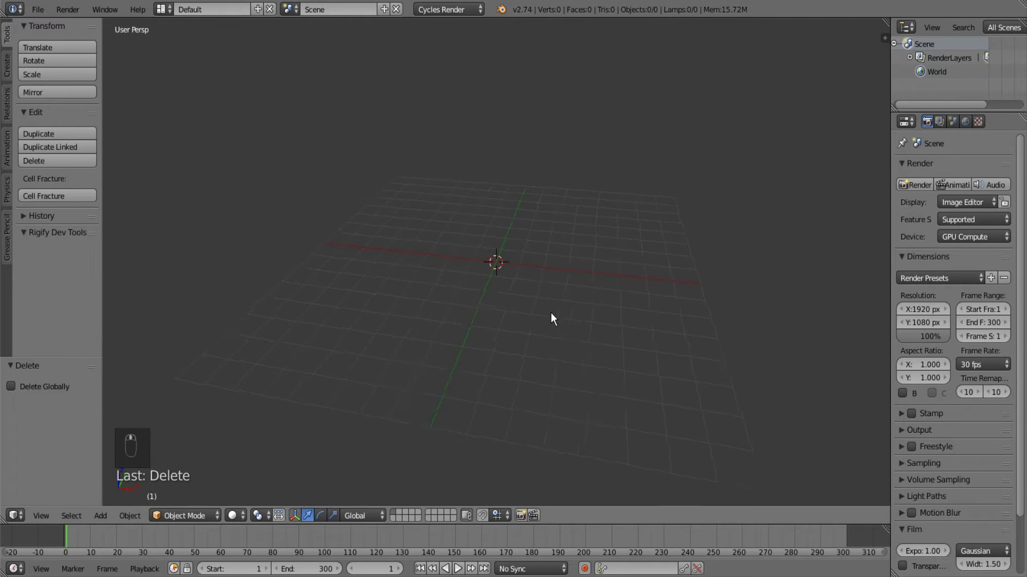
Add a spiral curve at the 3D cursor with a height of 1.00 and 4 turns.
key(shift+a)
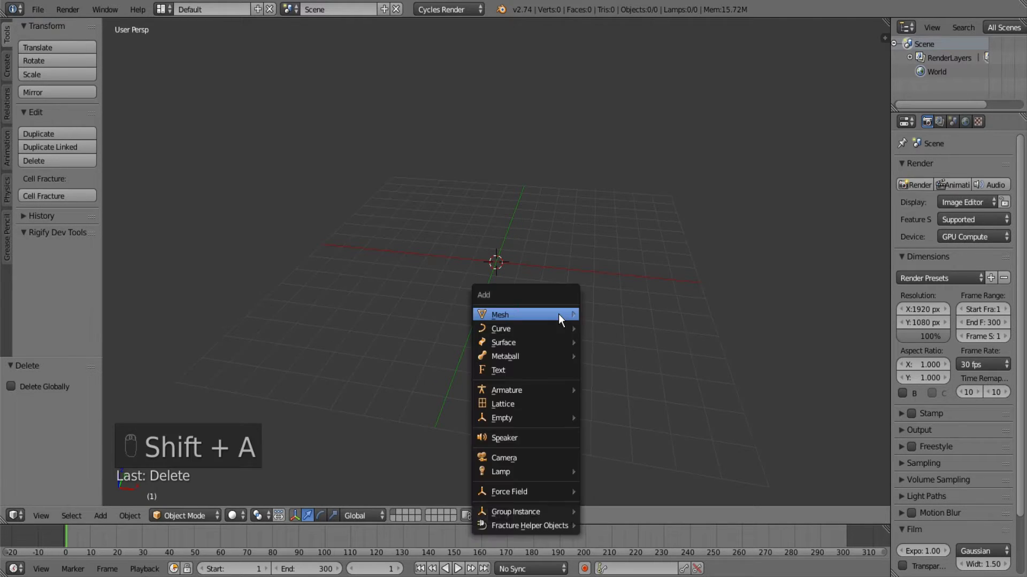
mouse_move(555, 327)
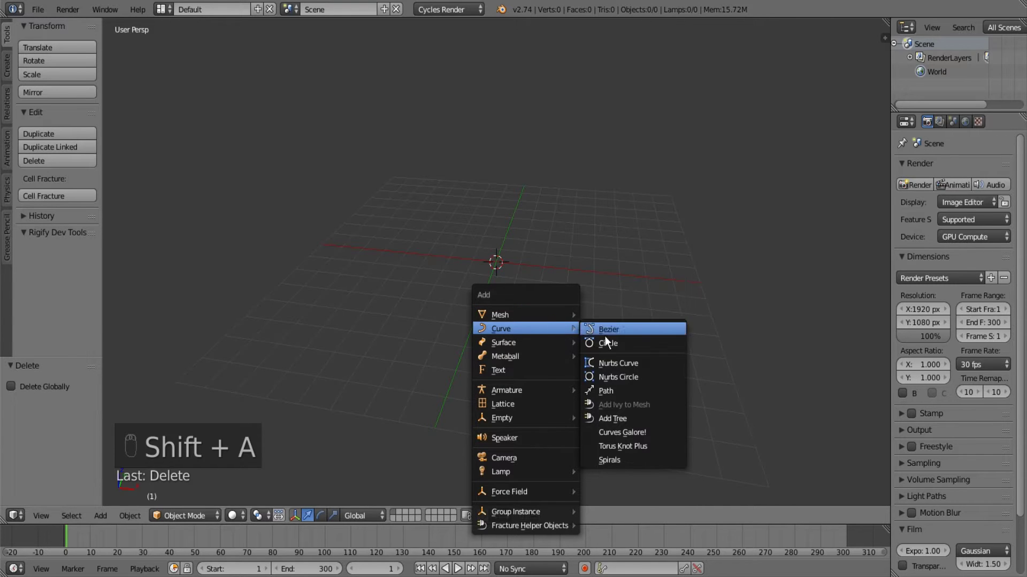
click(633, 461)
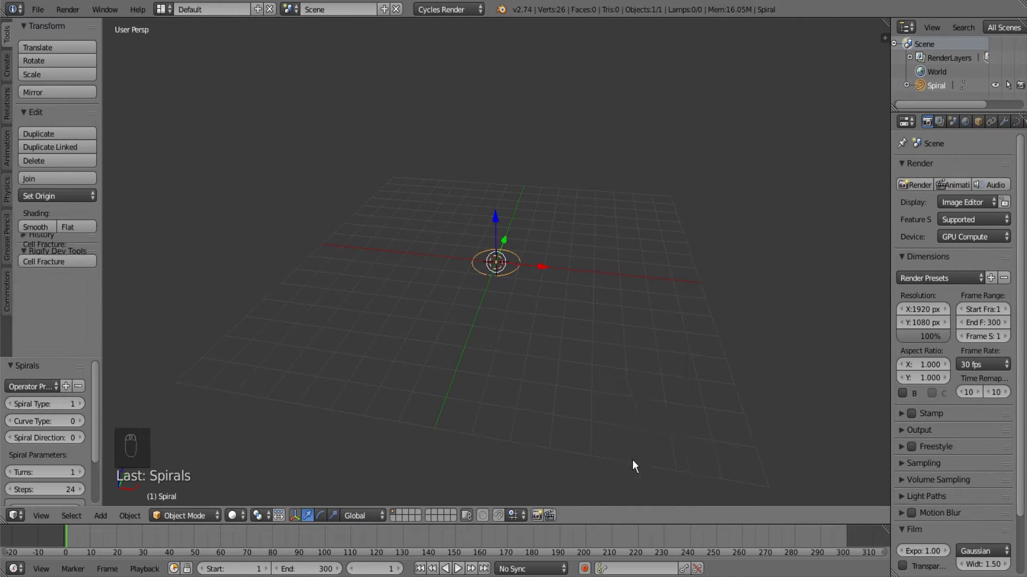
scroll(80, 453, down, 2)
scroll(69, 459, down, 2)
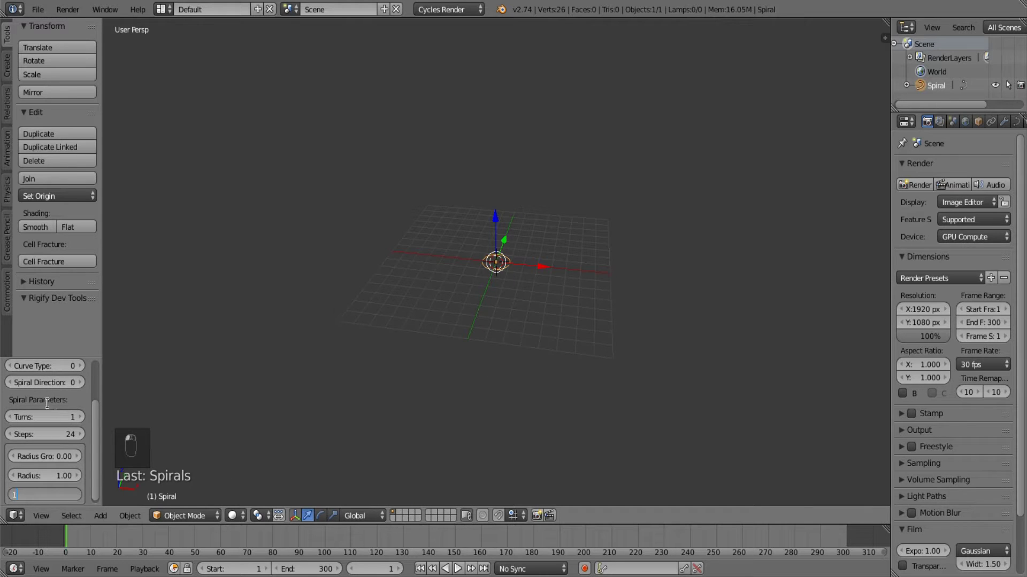
key(Return)
scroll(514, 345, up, 4)
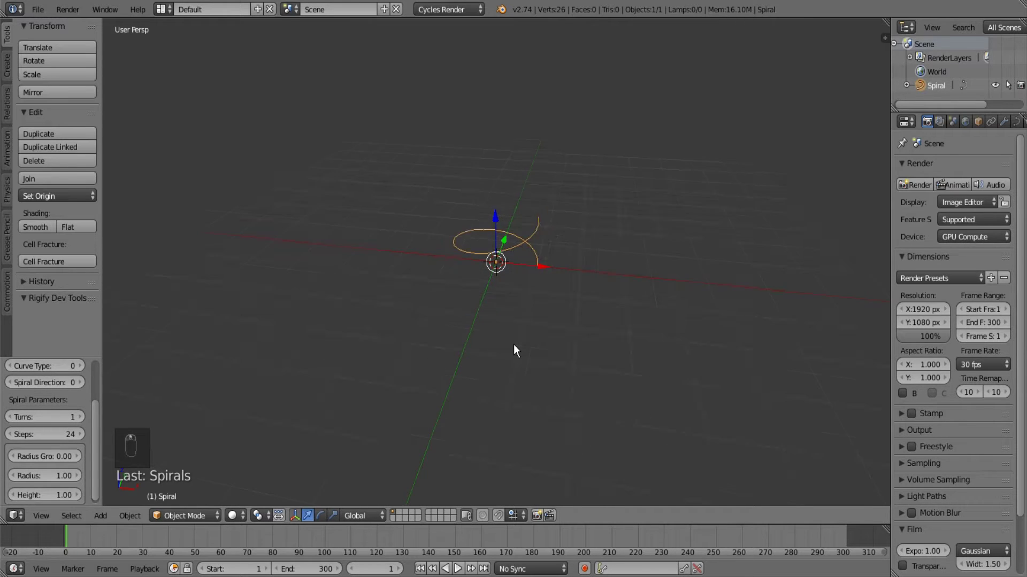
click(81, 416)
click(82, 416)
click(81, 417)
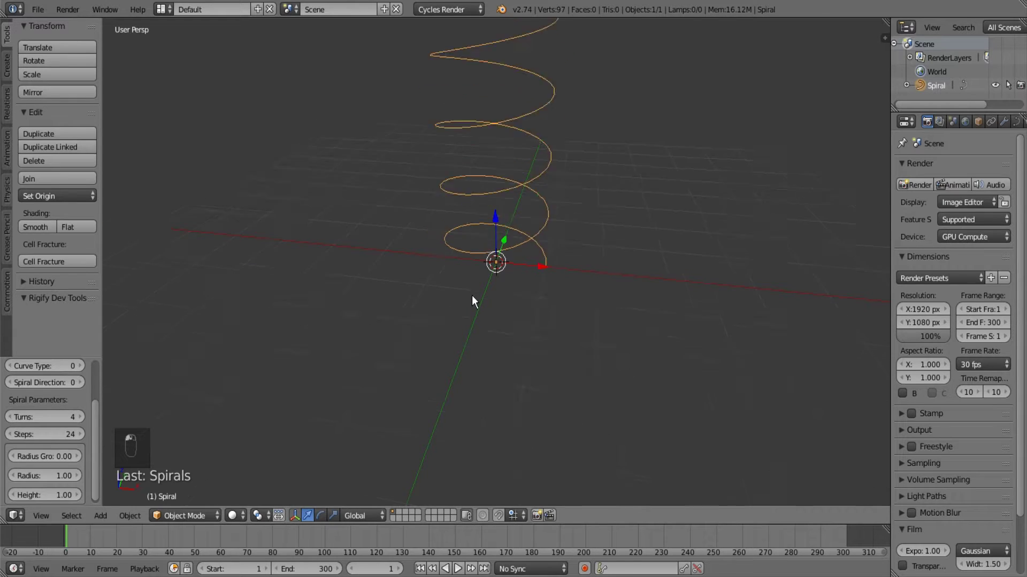
Set the spiral's origin to its geometry and snap the spiral to the 3D cursor.
scroll(471, 295, down, 3)
click(77, 197)
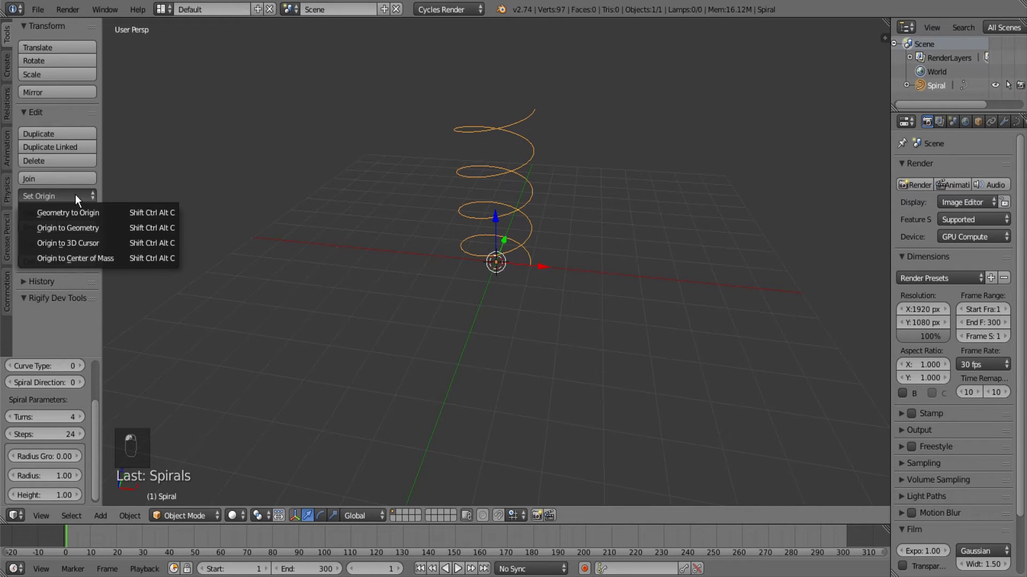
click(77, 229)
middle_drag(328, 246, 522, 256)
key(shift+s)
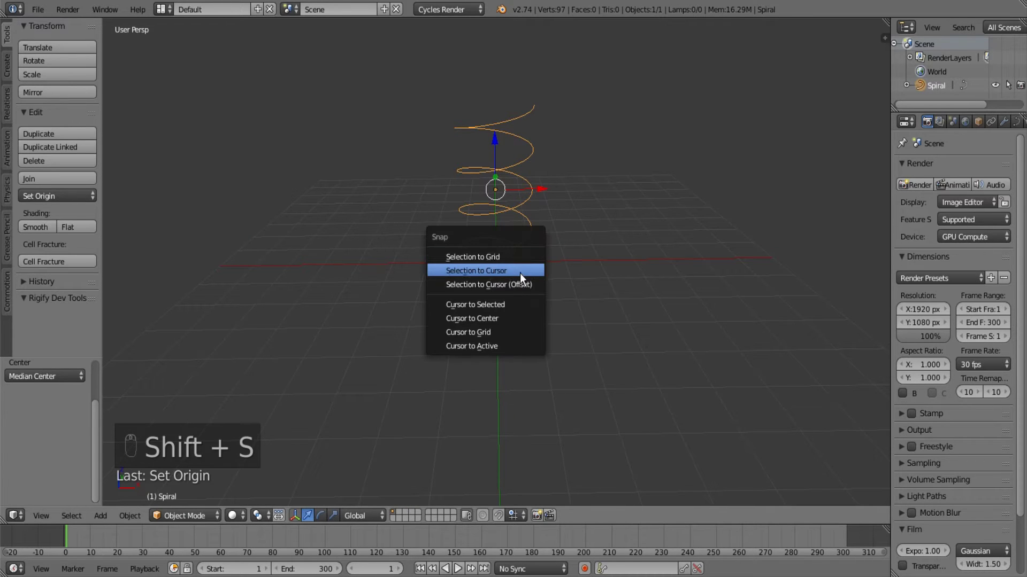
click(519, 273)
In Edit Mode, rotate all of the spiral's points 90° about the Y axis so the coil lies horizontally.
key(Tab)
key(a)
key(a)
middle_drag(580, 282, 582, 282)
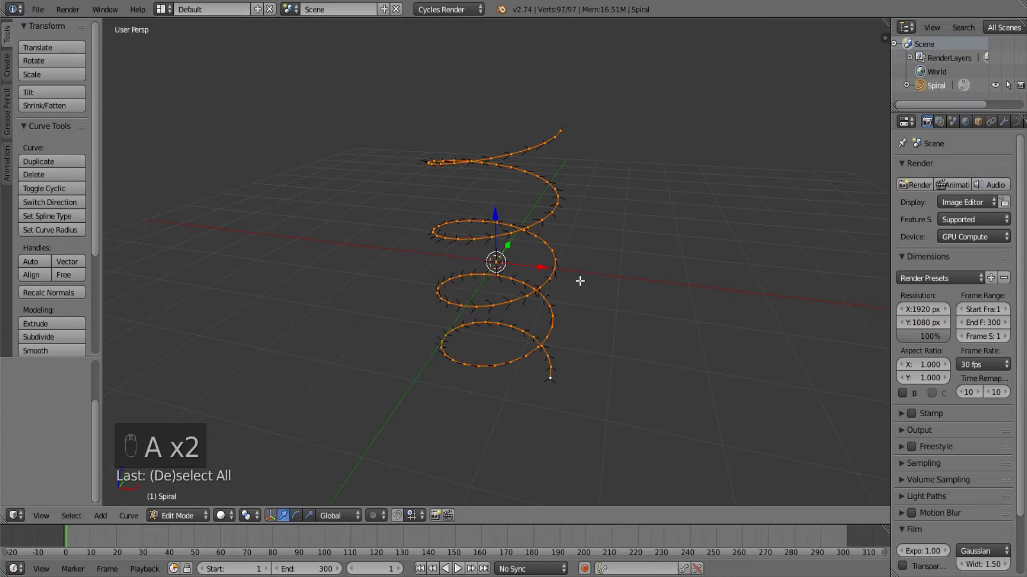
text(r90)
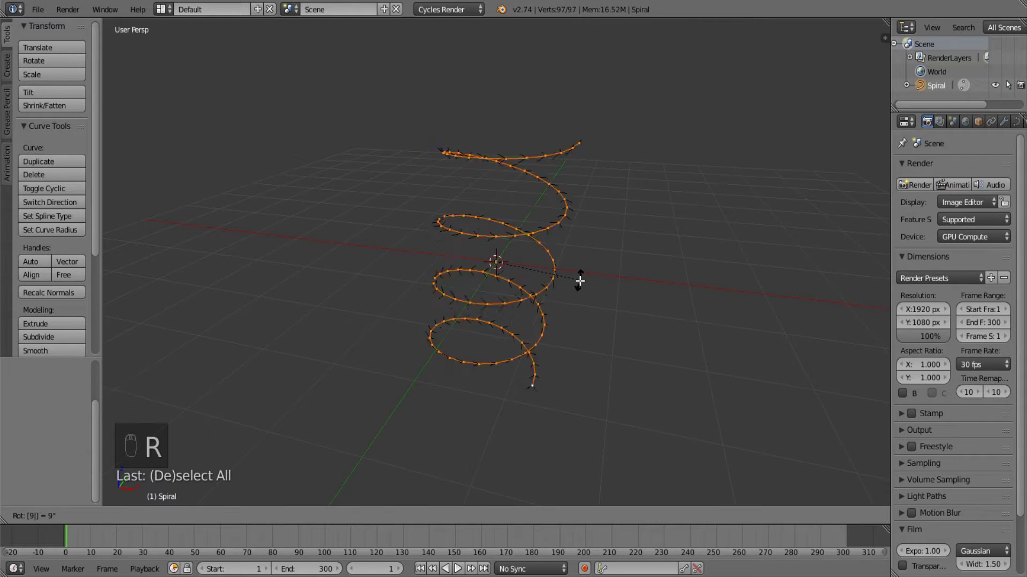
click(579, 280)
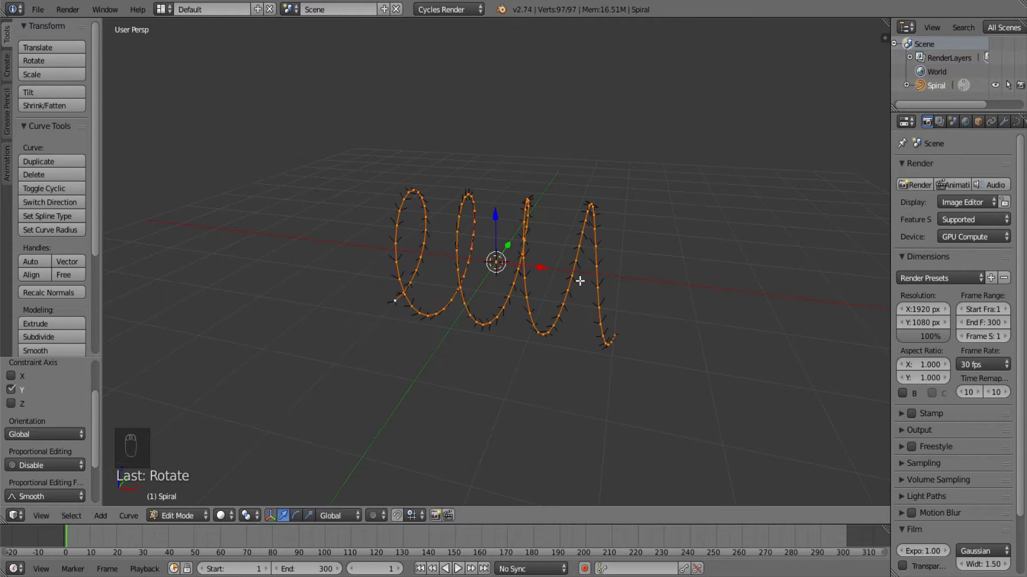
Scale the whole spiral down uniformly to about 0.645.
middle_drag(580, 280, 564, 312)
scroll(597, 291, down, 3)
key(s)
click(597, 257)
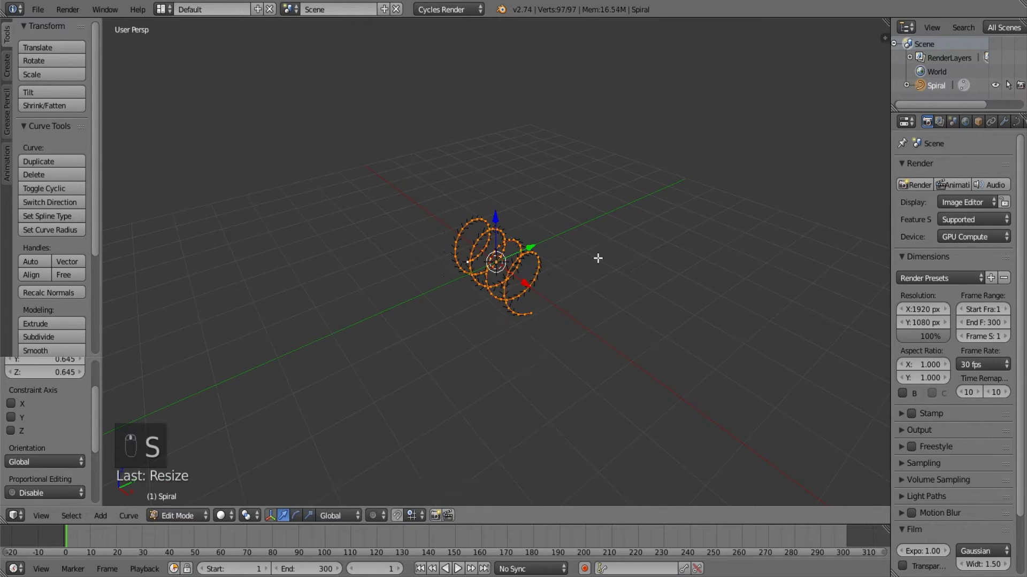
Stretch the spiral lengthwise along the global X axis and return to Object Mode.
middle_drag(596, 256, 587, 288)
key(s)
middle_click(615, 290)
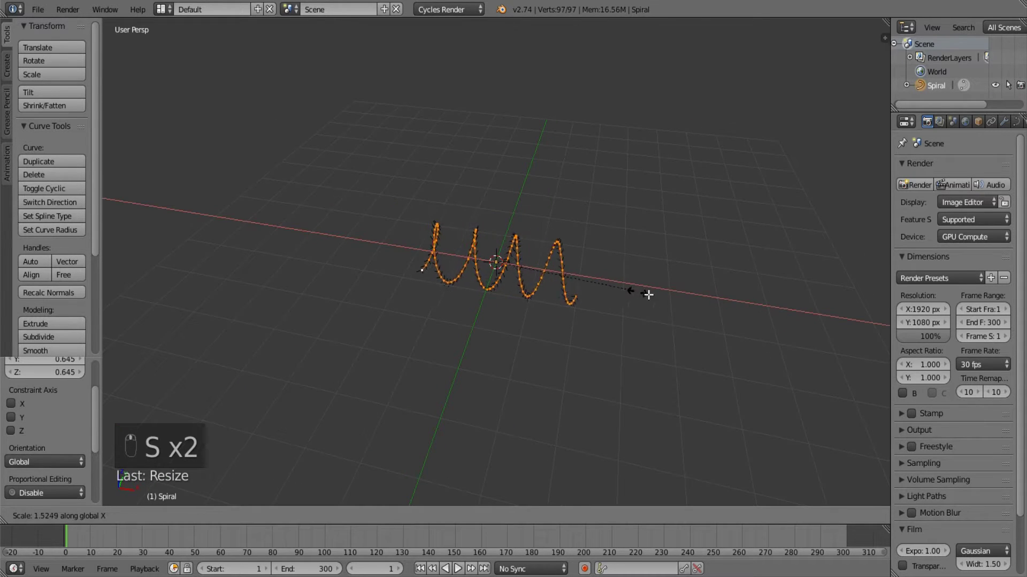
click(689, 297)
key(Tab)
middle_drag(578, 332, 541, 310)
scroll(559, 340, up, 3)
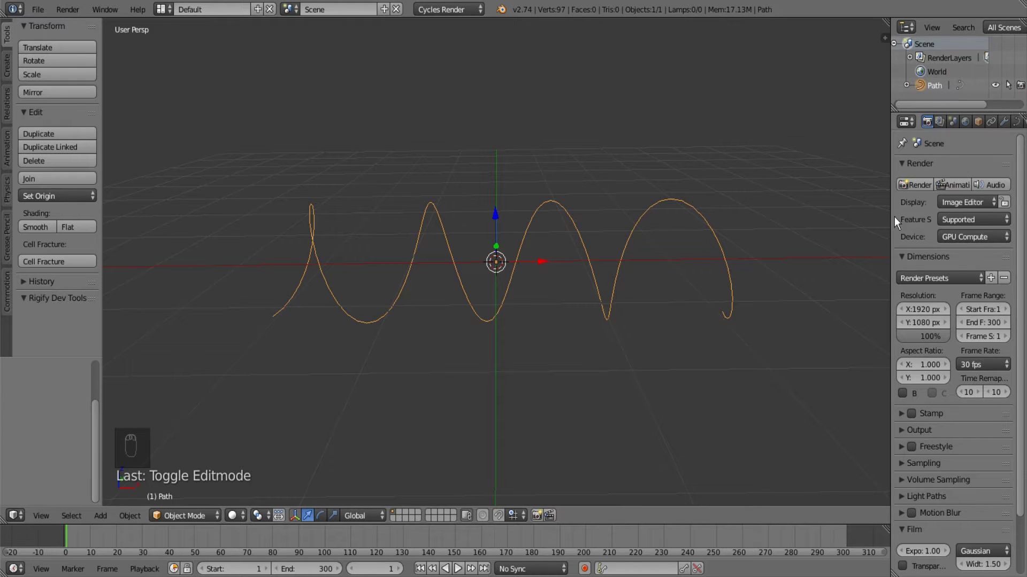
Add a cube at the 3D cursor and scale its mesh down in Edit Mode by about 0.102, then by 0.86.
key(shift+a)
mouse_move(674, 295)
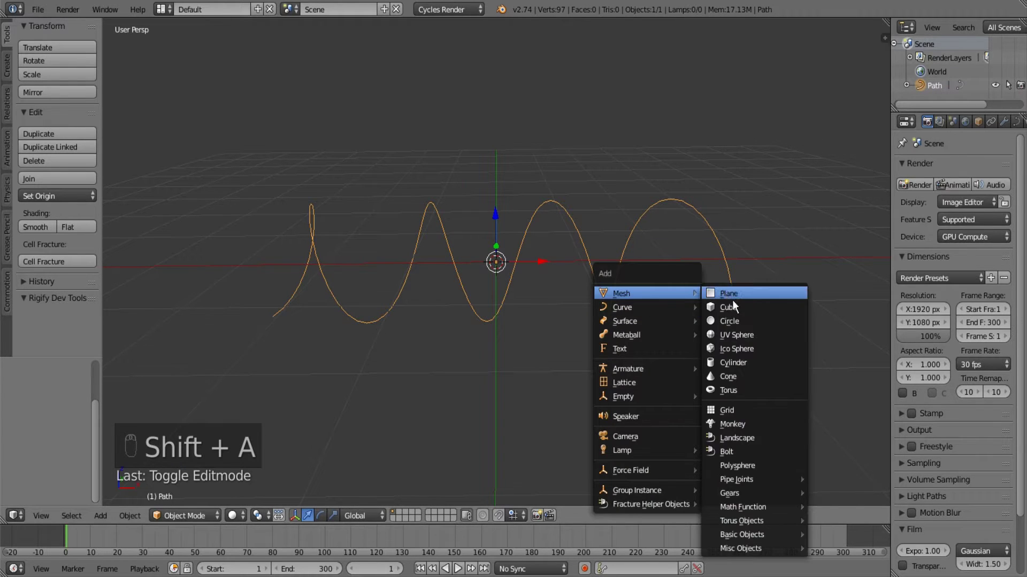
click(734, 306)
middle_drag(633, 249, 547, 283)
key(Tab)
scroll(561, 280, up, 3)
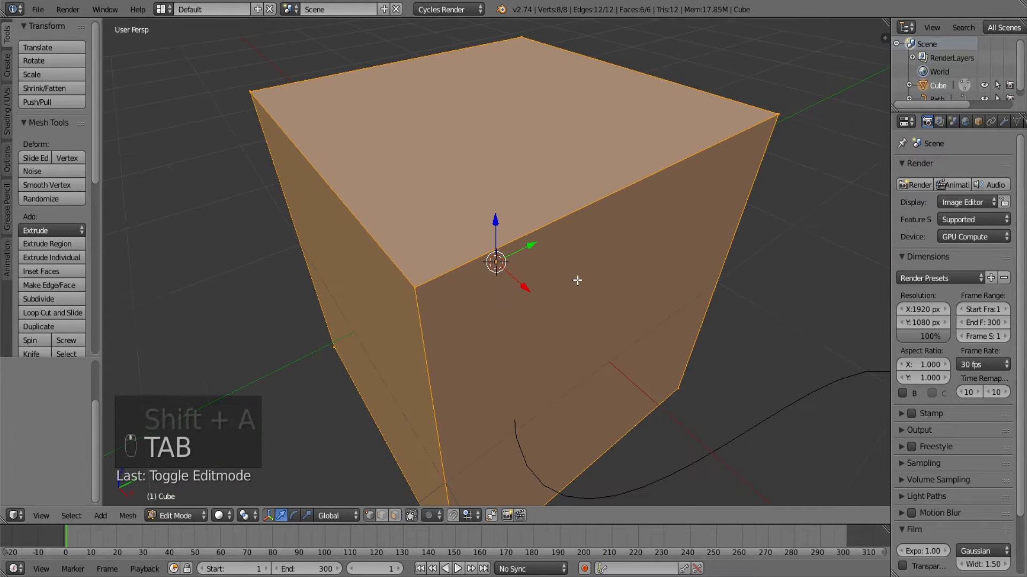
key(s)
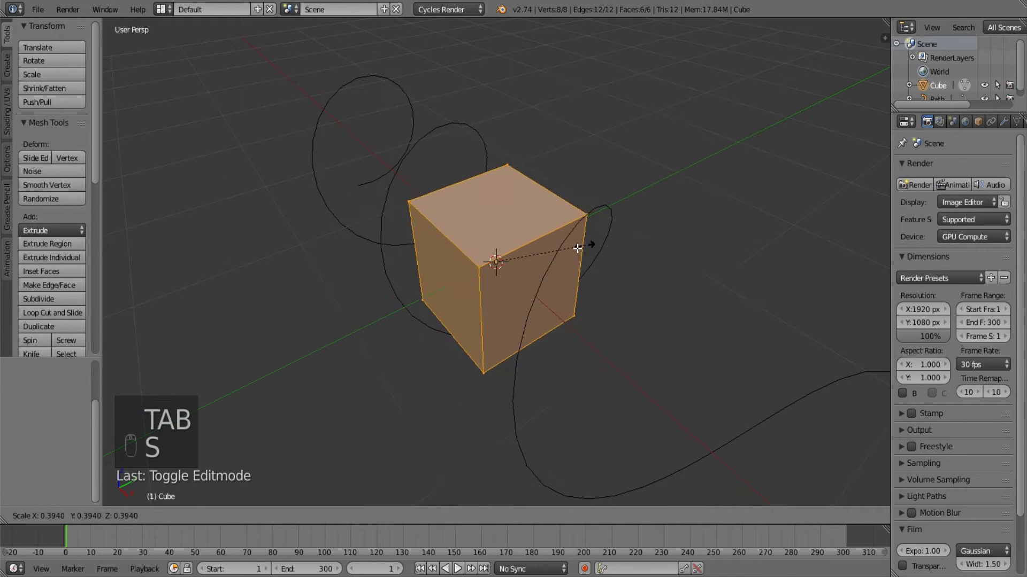
click(520, 262)
middle_drag(555, 300, 602, 274)
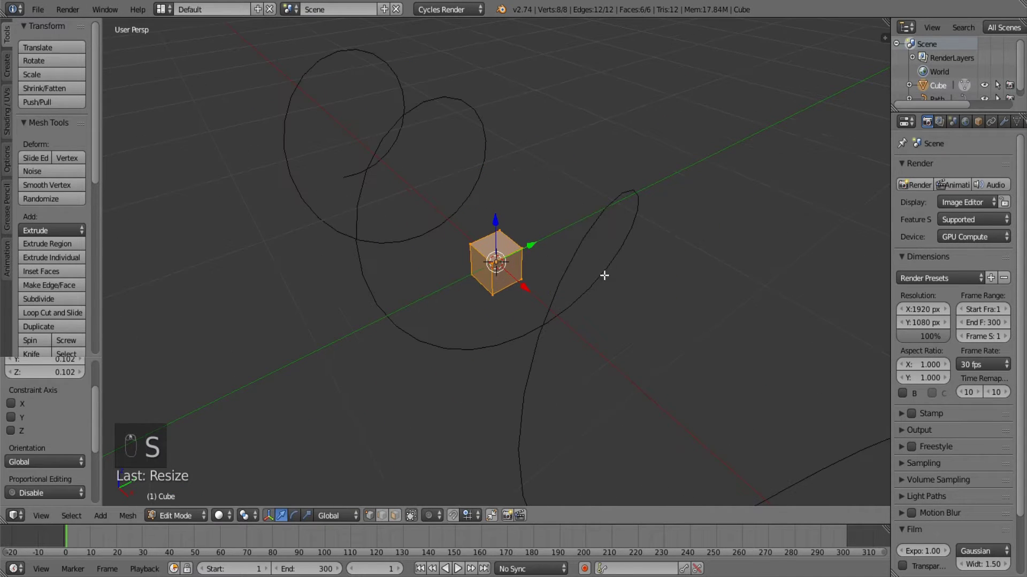
key(s)
right_click(604, 258)
Round the cube into a ball with a multi-segment bevel offset of about 0.068, and shade it smooth in Object Mode.
key(ctrl+b)
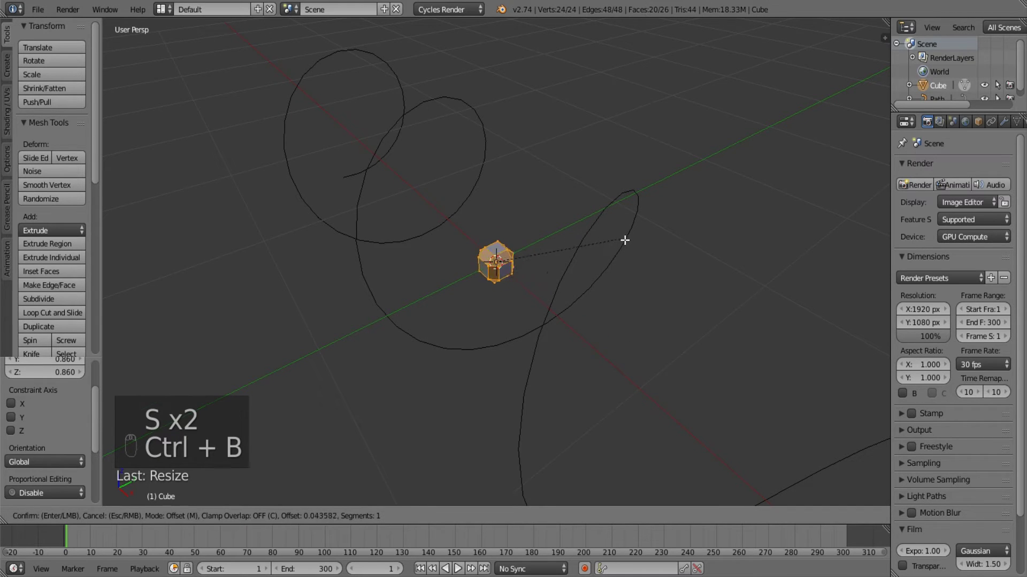
scroll(626, 239, up, 5)
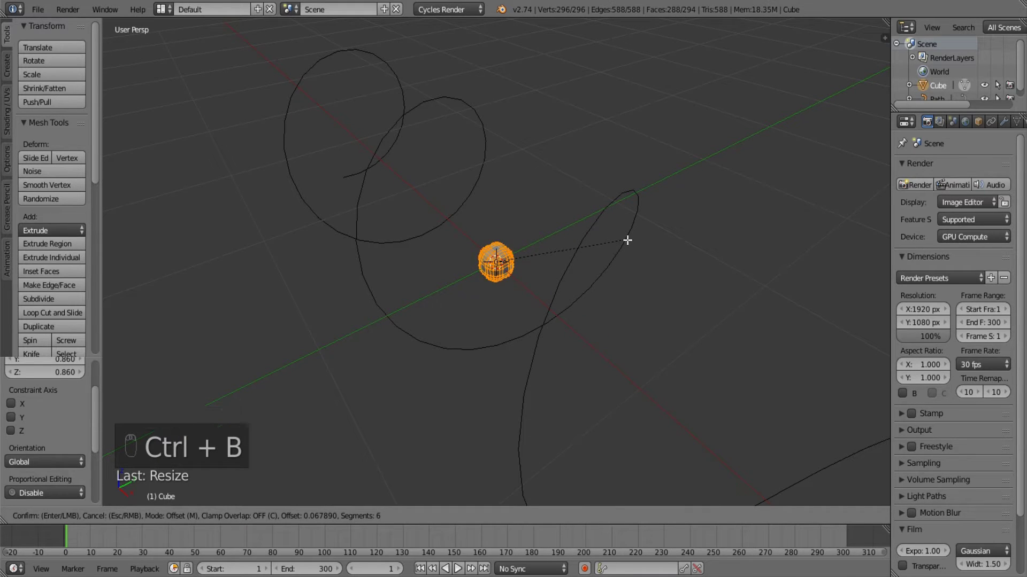
scroll(627, 240, up, 4)
click(628, 240)
key(Tab)
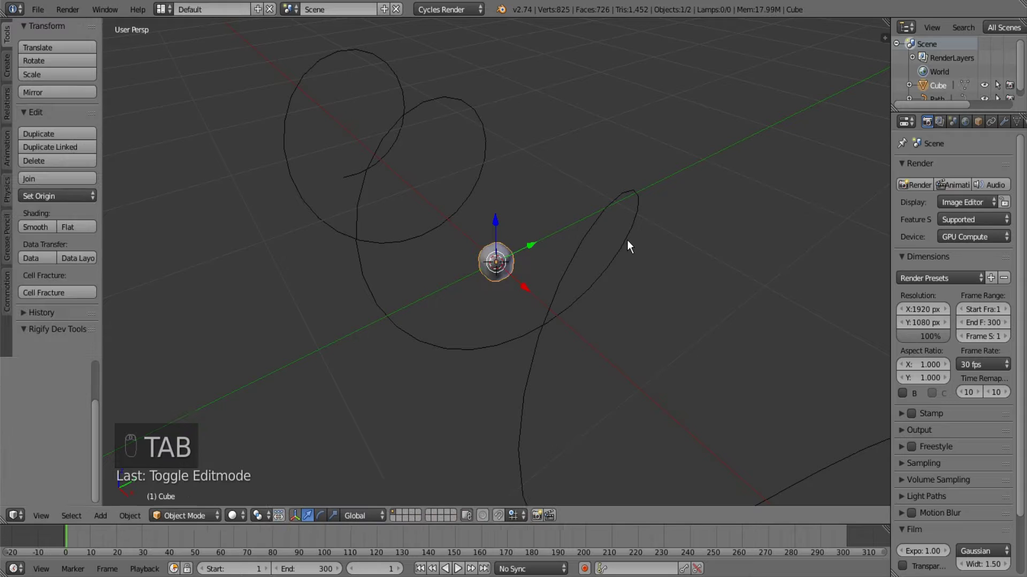
click(35, 227)
scroll(260, 275, down, 3)
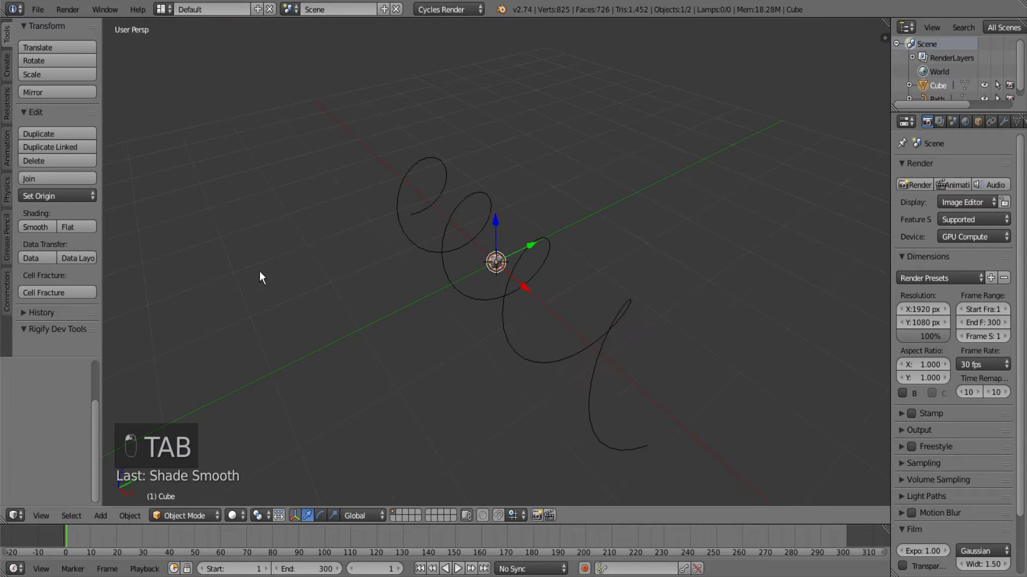
Add a Follow Path constraint to the ball.
middle_drag(467, 302, 517, 319)
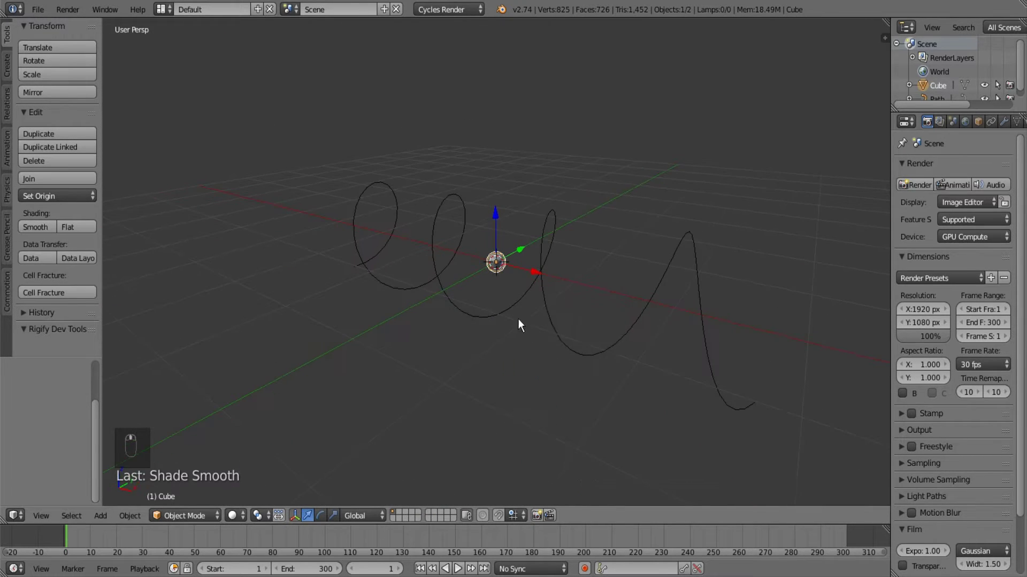
click(992, 121)
click(983, 168)
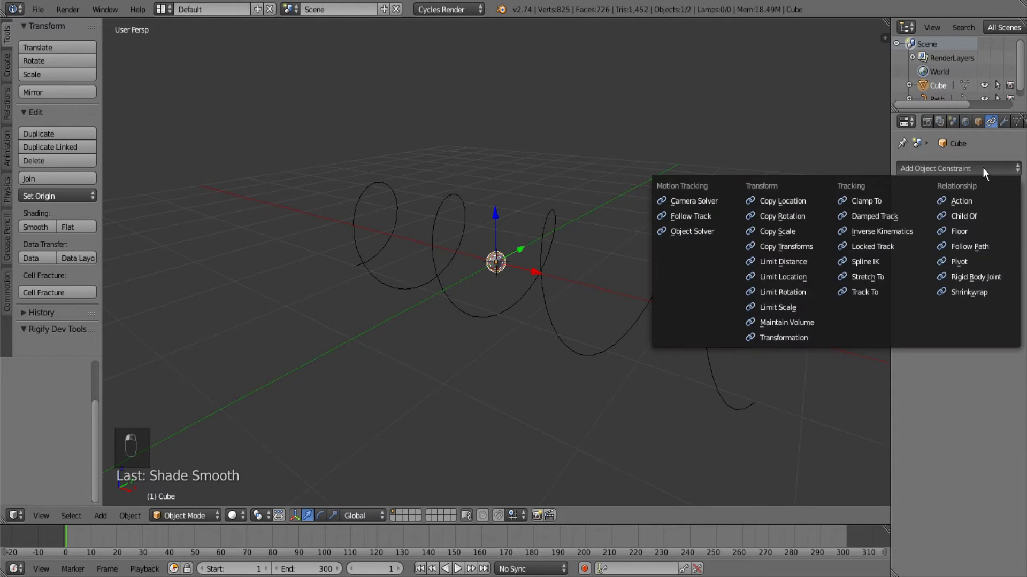
click(985, 245)
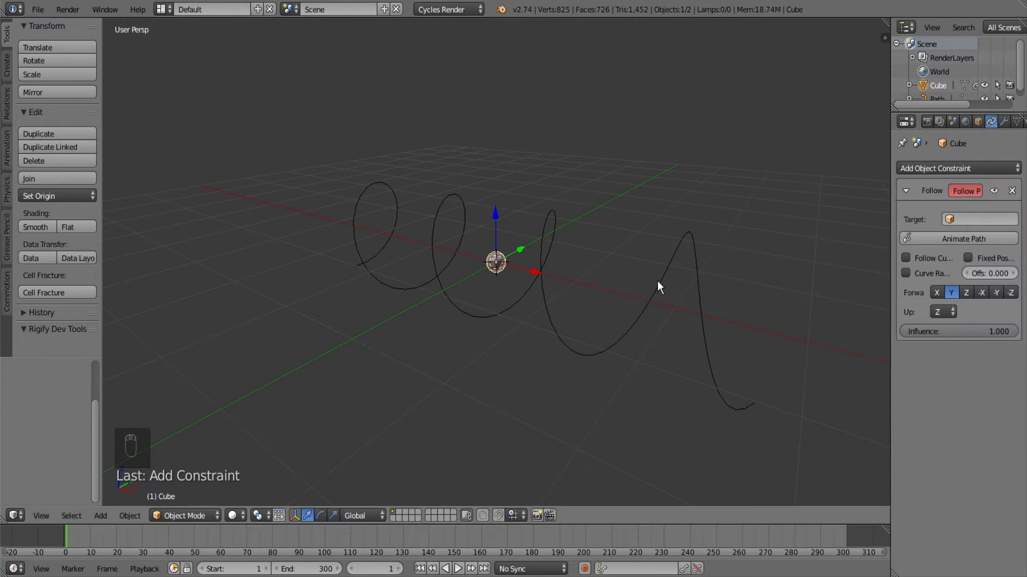
middle_drag(656, 281, 720, 286)
key(alt+a)
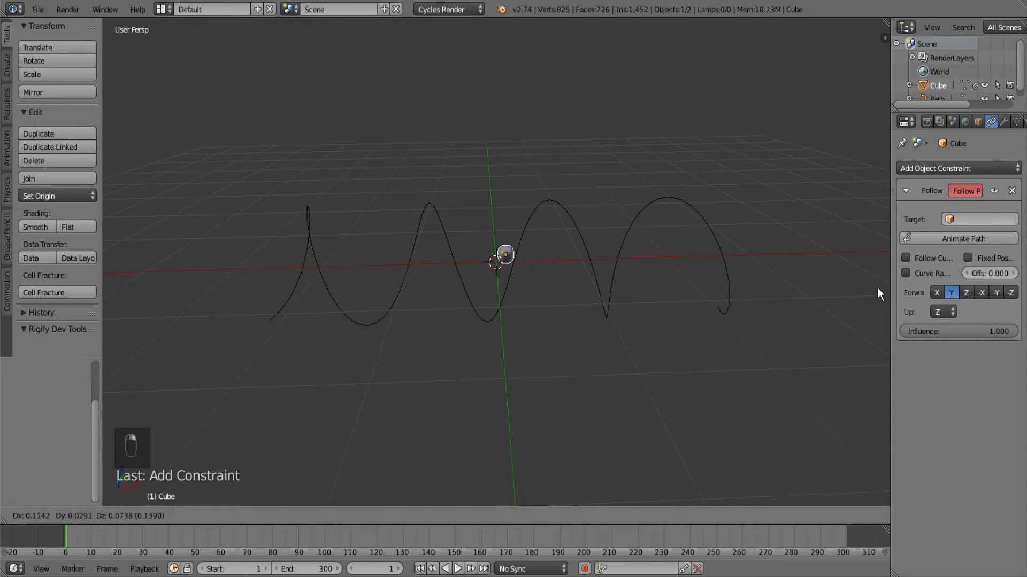
key(Escape)
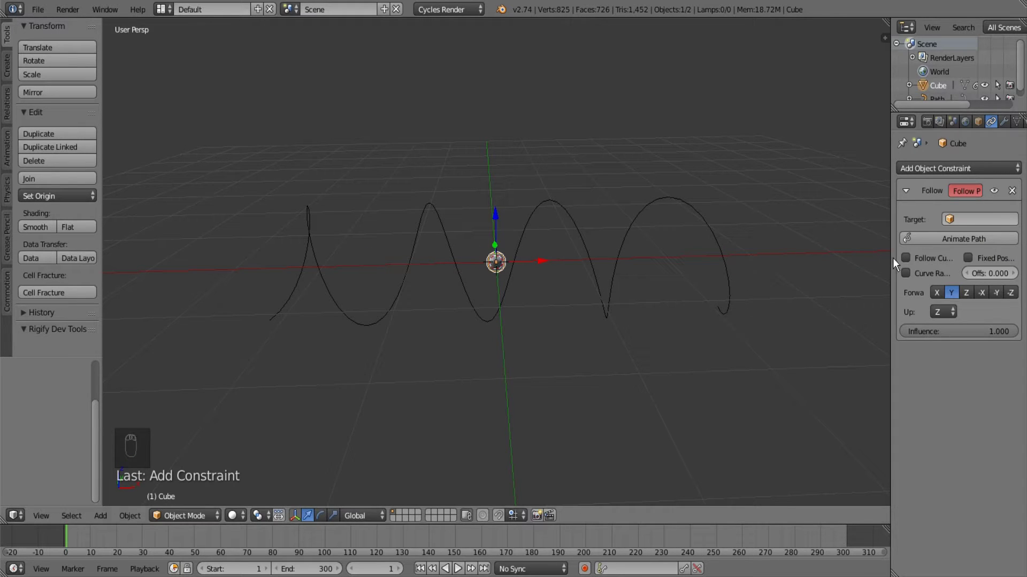
Enable Follow Curve on the constraint, target Path with X as the forward axis, and animate the path.
click(906, 260)
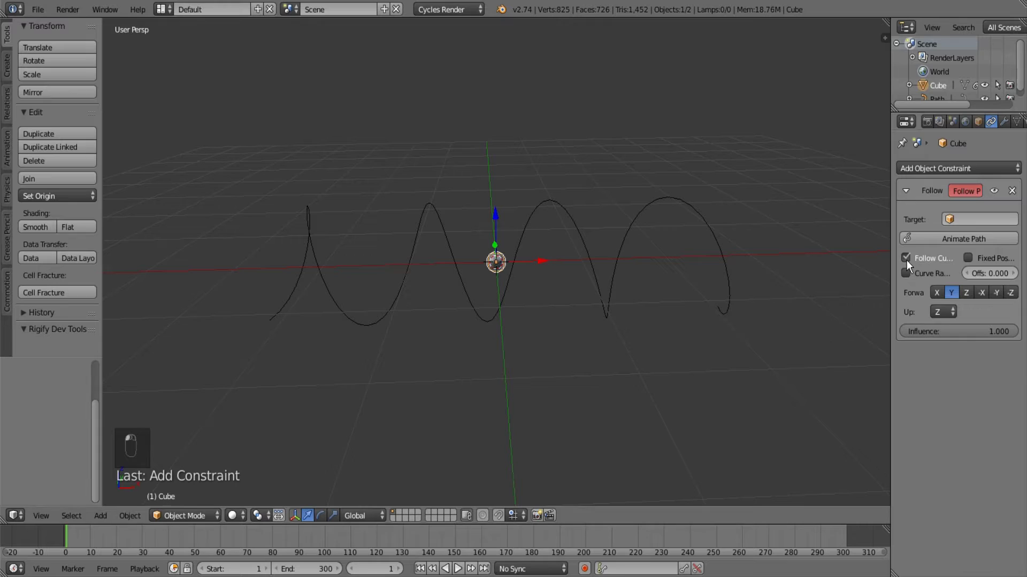
click(975, 217)
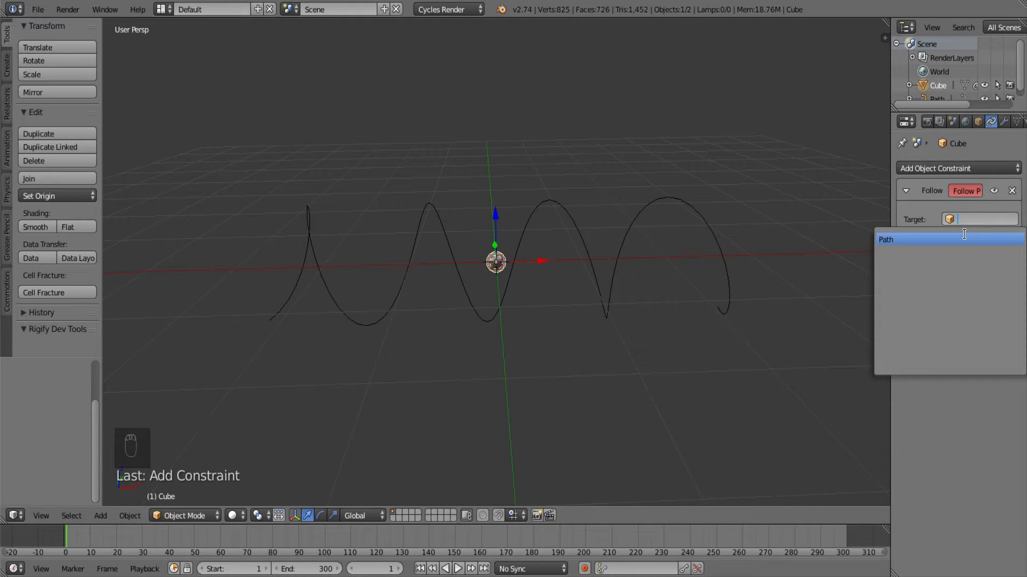
click(964, 238)
middle_drag(614, 223, 645, 277)
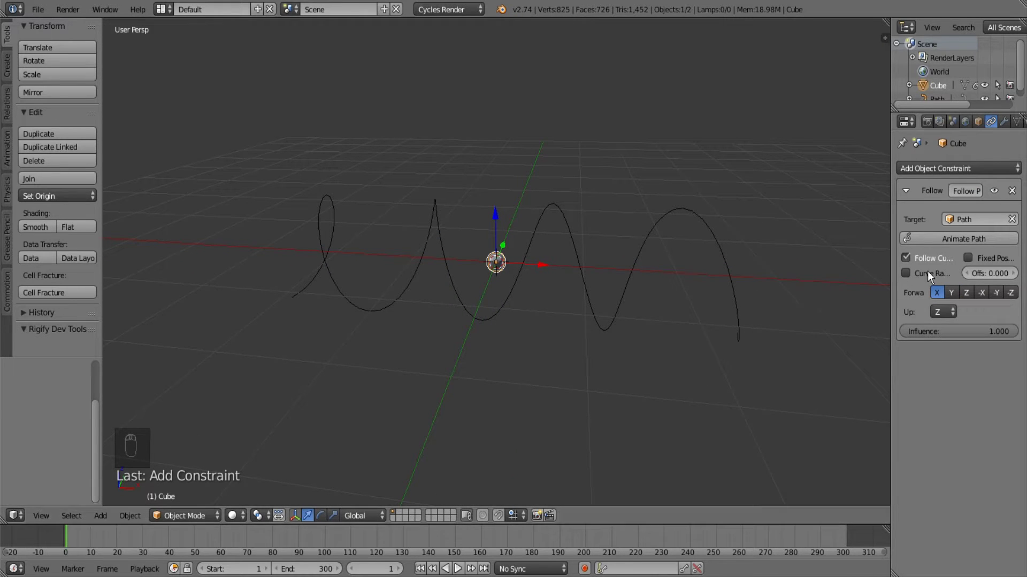
click(931, 240)
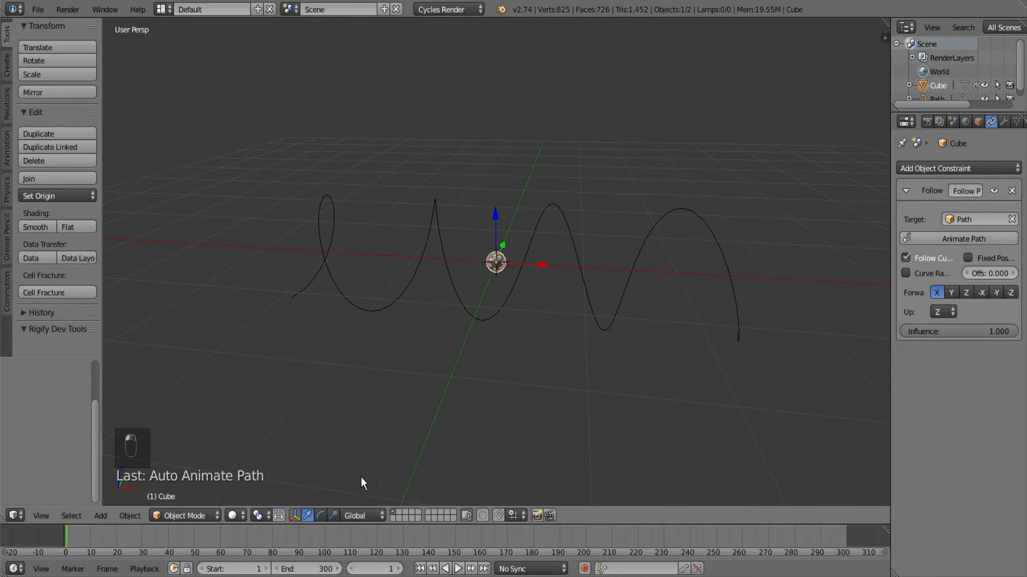
Play the animation to check the ball's motion along the spiral, and return to frame 1.
key(alt+a)
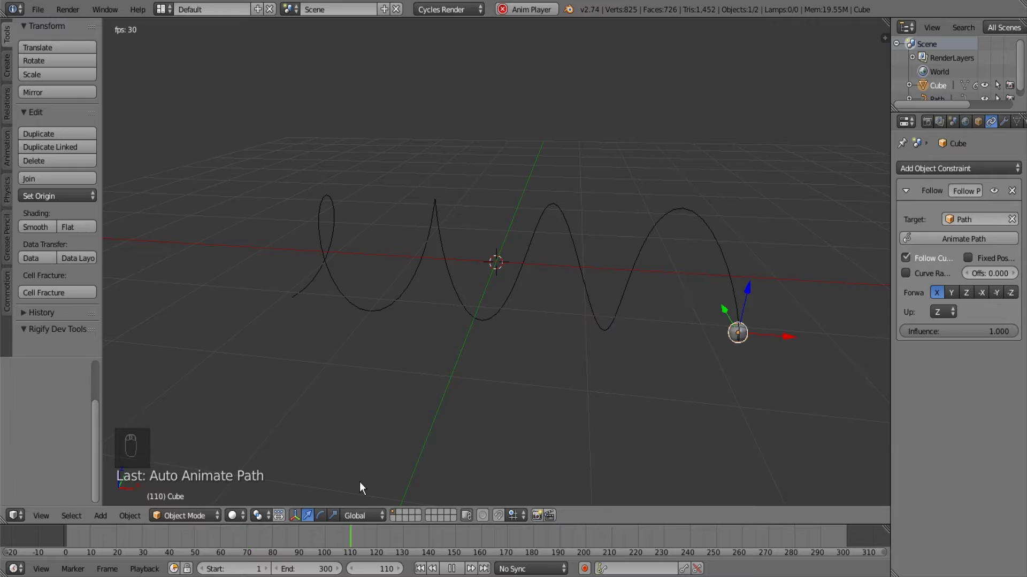
key(alt+a)
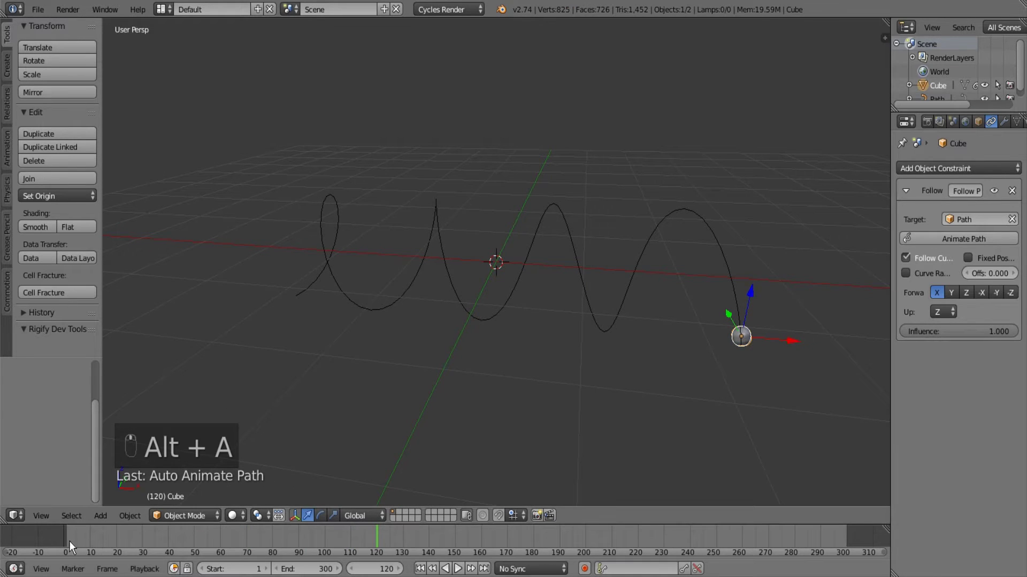
click(69, 542)
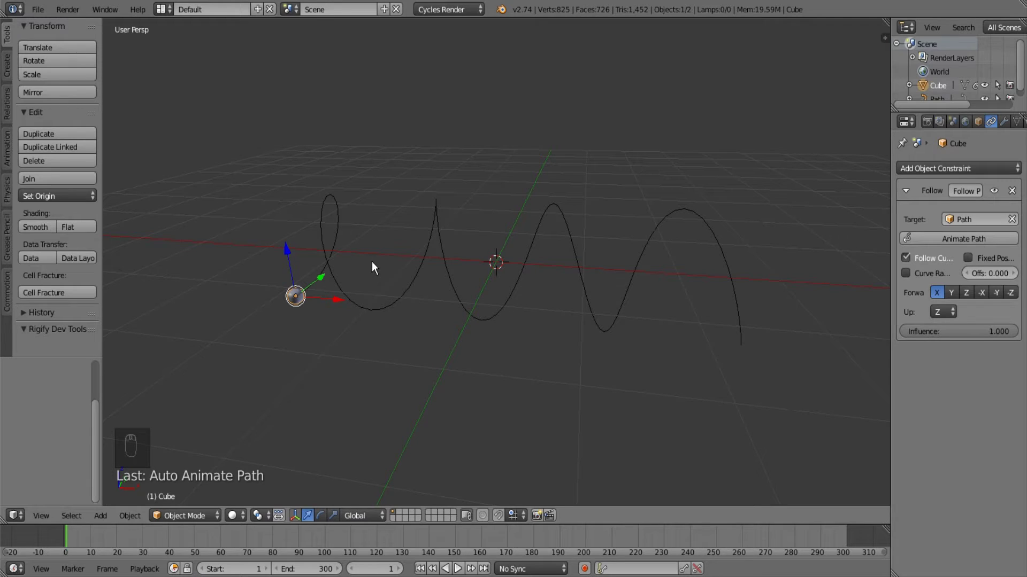
Duplicate the ball in place at the start of the spiral.
key(shift+d)
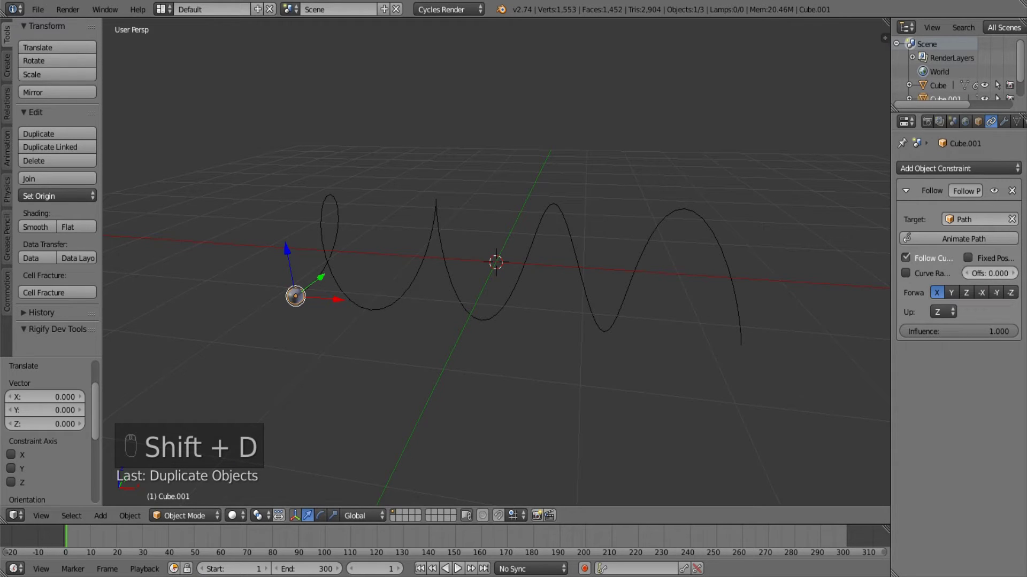
Set the duplicated ball's Follow Path offset to 2.
click(989, 273)
text(2)
key(Return)
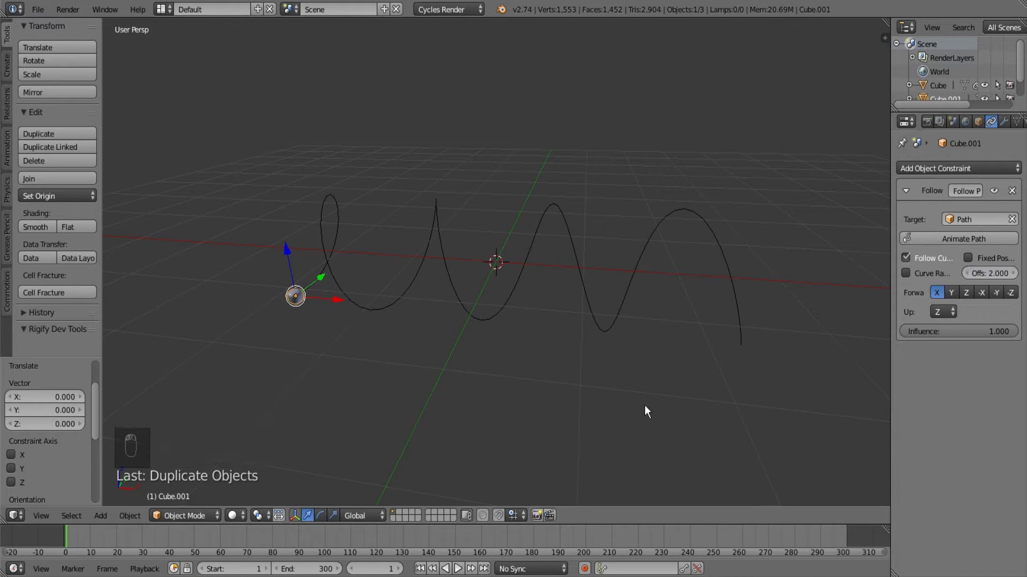
Play the animation to check the balls' motion along the spiral, deselect everything, and return to the start frame.
key(alt+a)
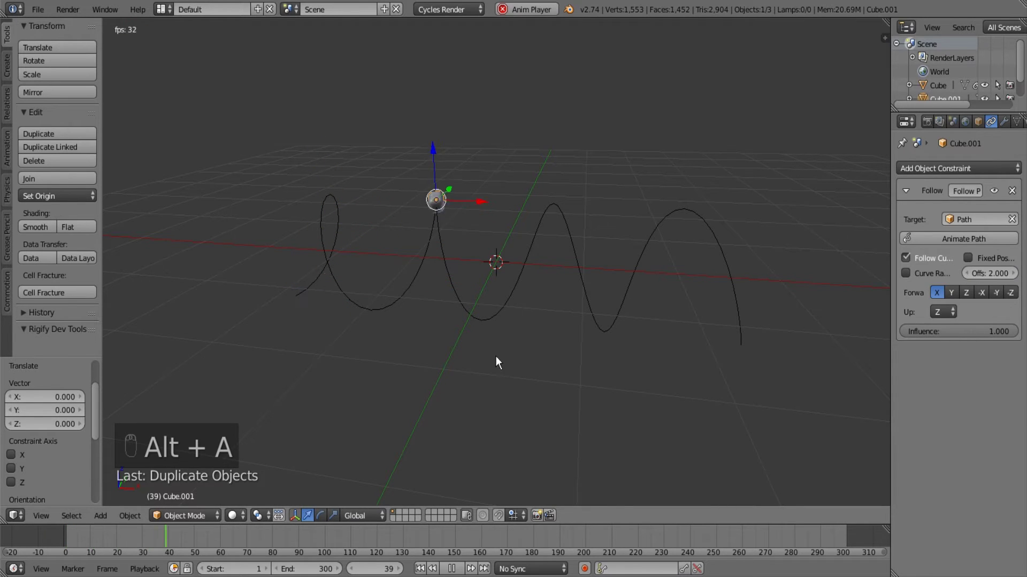
key(a)
key(alt+a)
middle_drag(570, 222, 609, 224)
click(65, 547)
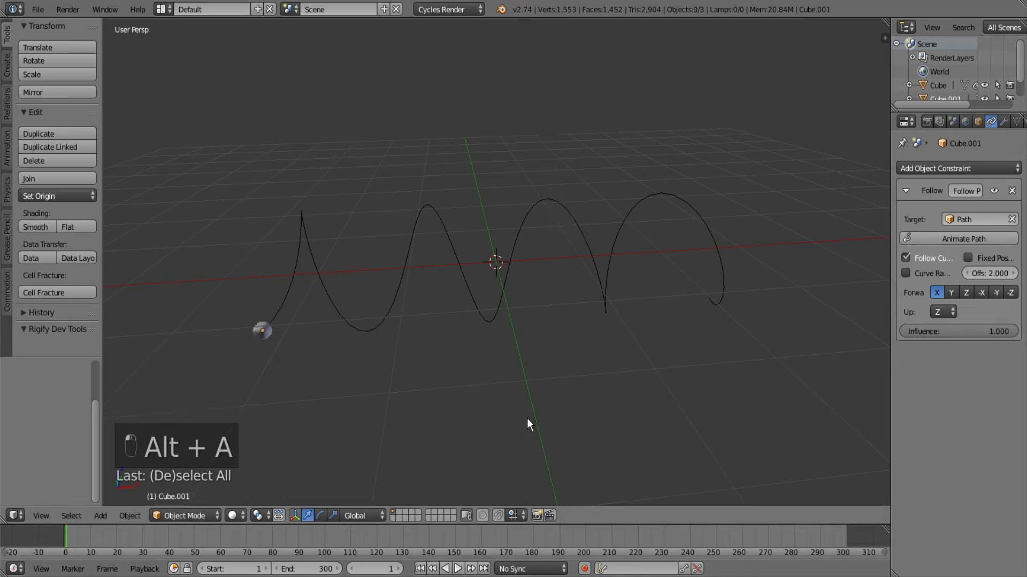
Select the ball at the start of the spiral, duplicate it in place, and set the copy's Follow Path offset to 4.
middle_drag(720, 352, 651, 350)
middle_drag(470, 370, 229, 348)
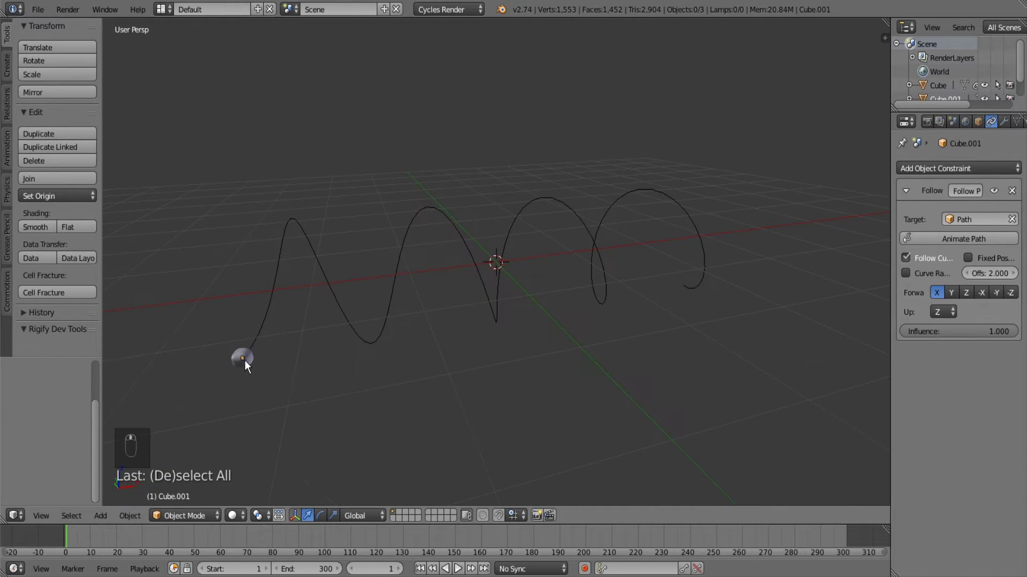
right_click(244, 359)
scroll(909, 89, down, 2)
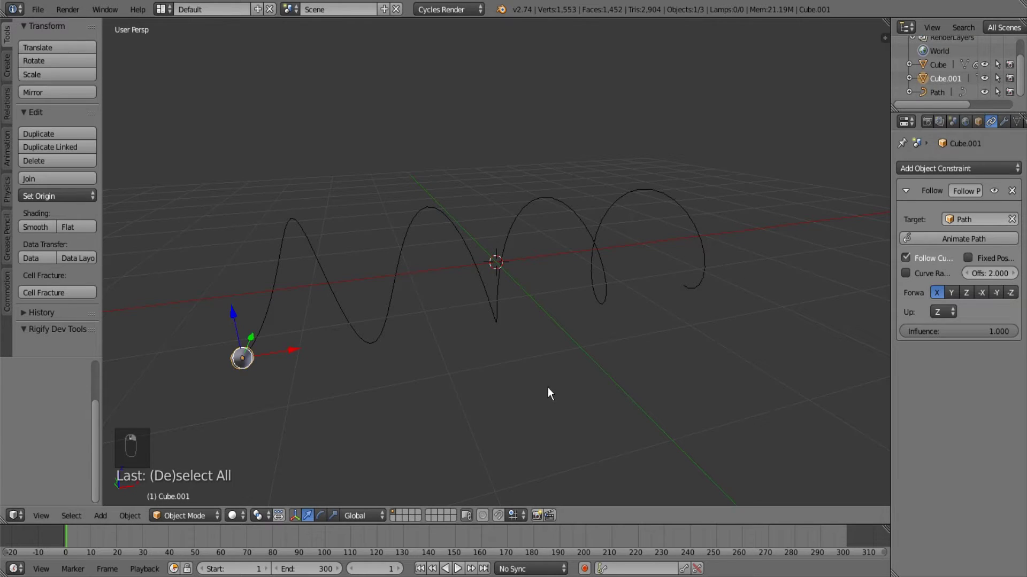
middle_drag(547, 387, 432, 319)
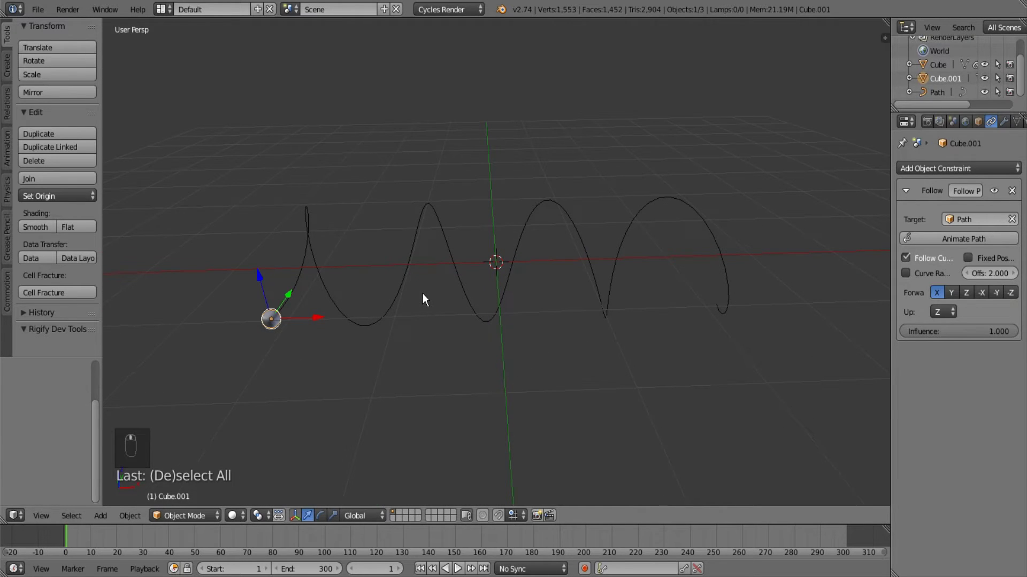
key(shift+d)
right_click(423, 293)
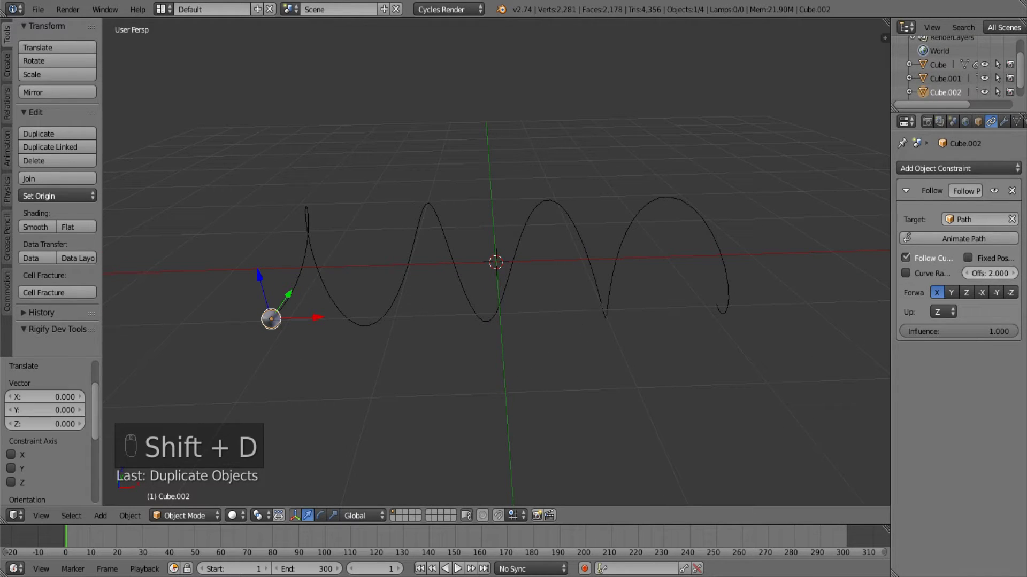
click(983, 274)
text(4)
key(Return)
Duplicate the ball in place and set the copy's Follow Path offset to 6.
key(shift+d)
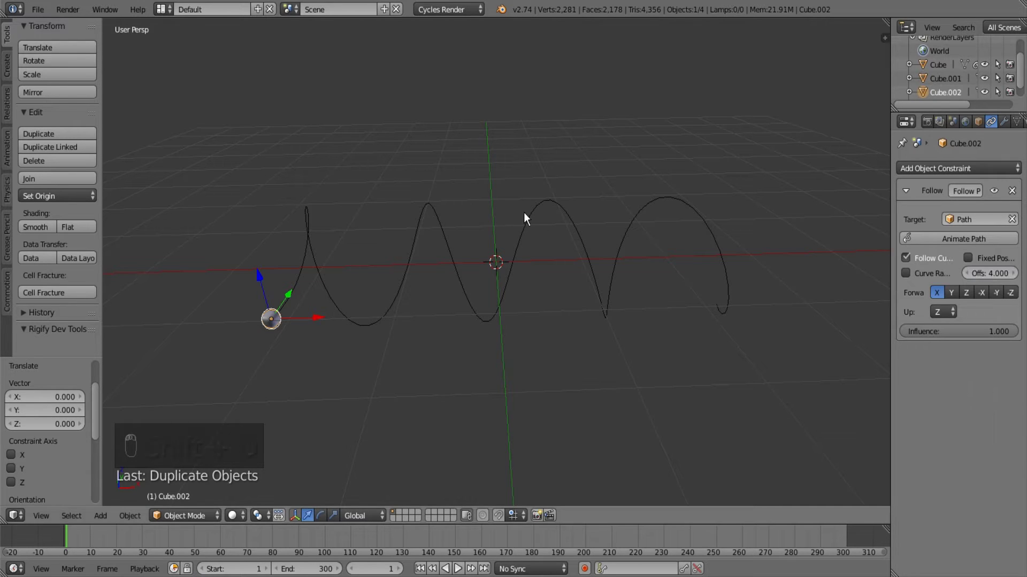
right_click(524, 213)
click(983, 274)
text(6)
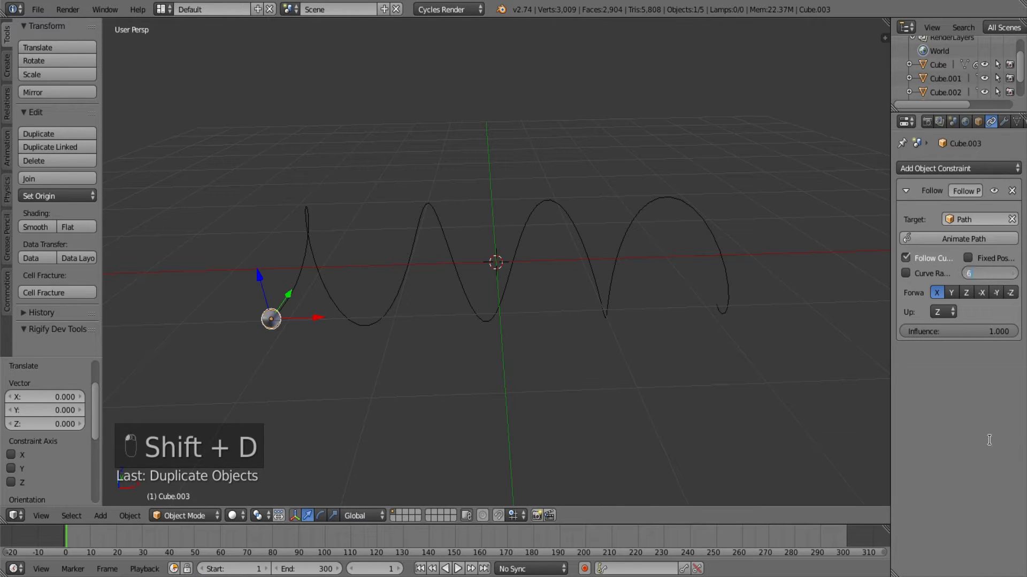
key(Return)
Duplicate the ball in place and set the copy's Follow Path offset to 8.
key(shift+d)
right_click(607, 217)
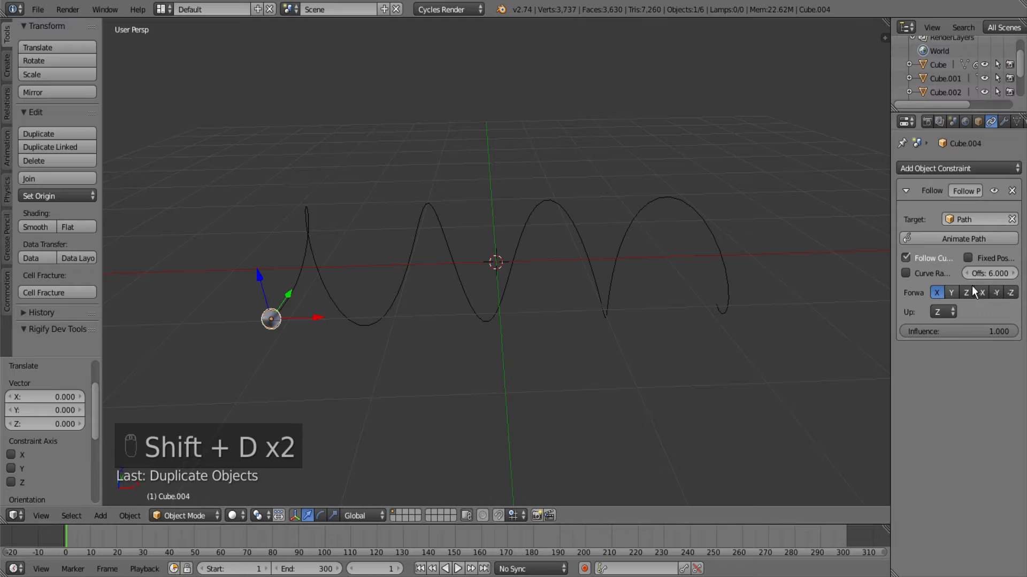
click(989, 273)
text(8)
key(Return)
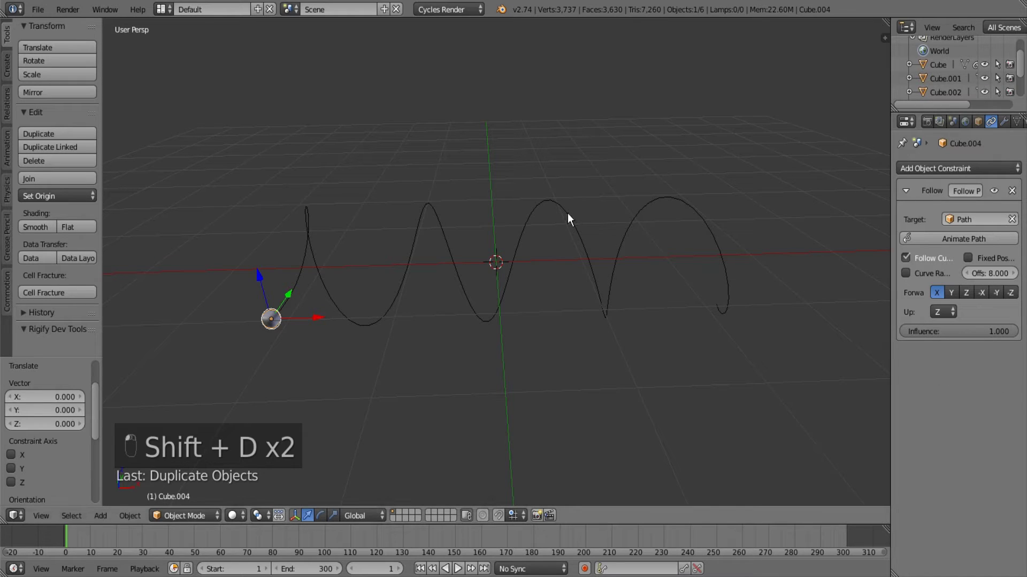
Duplicate the ball in place twice, giving the copies Follow Path offsets of 10 and 12.
text(1)
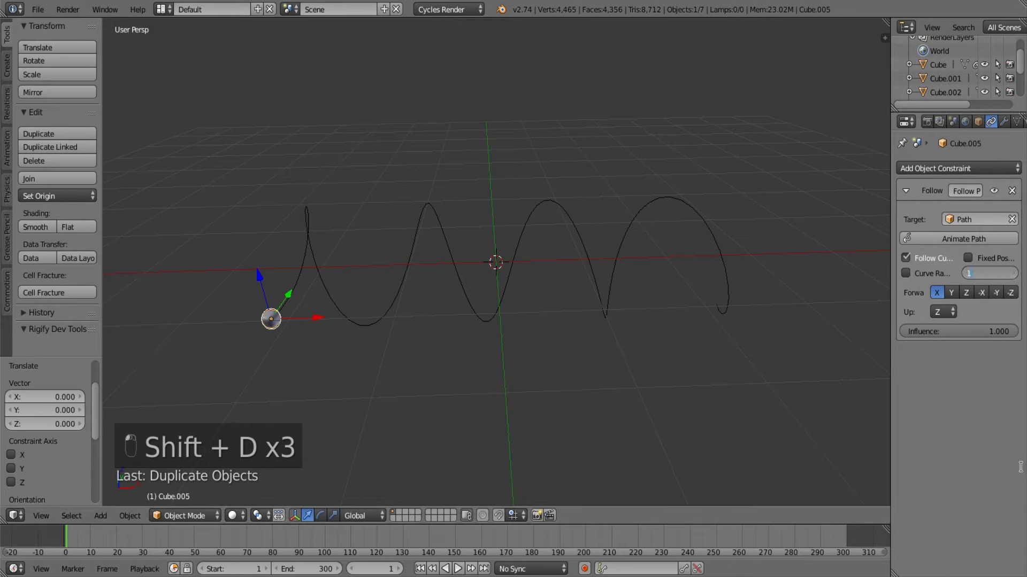
text(0)
key(Return)
key(shift+d)
right_click(537, 214)
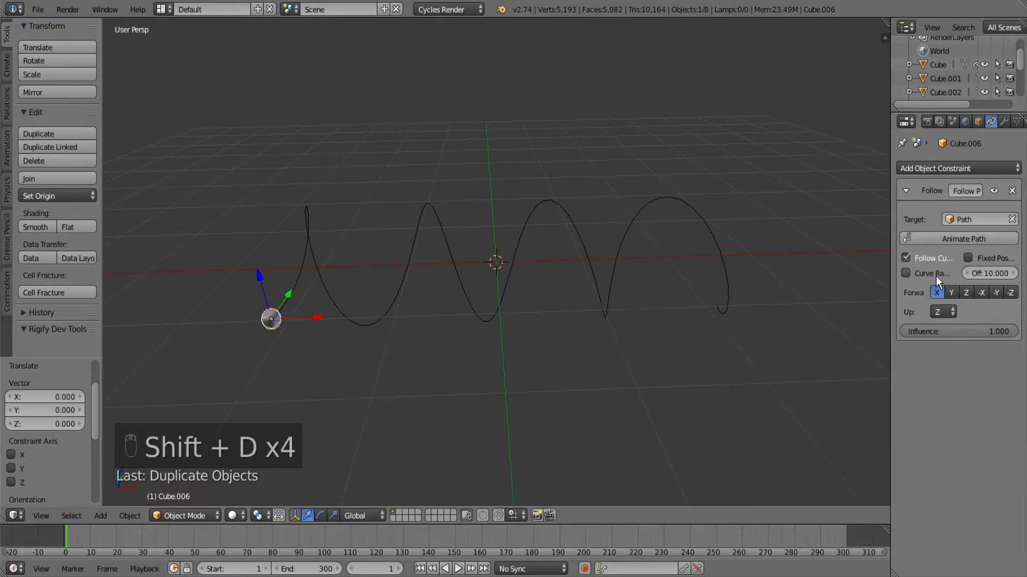
text(12)
key(Return)
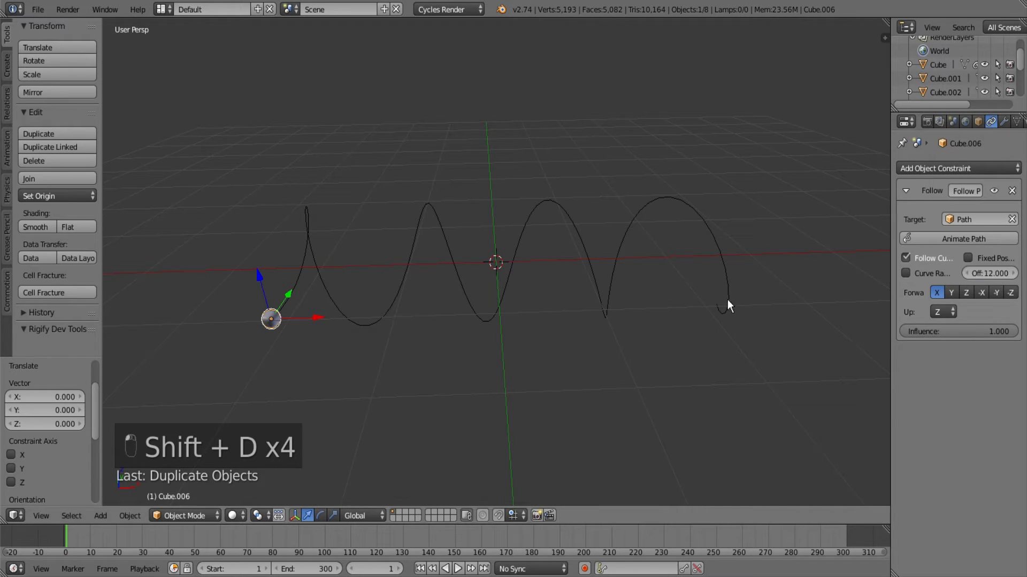
Duplicate the ball in place and set the copy's Follow Path offset to 14.
middle_drag(728, 302, 701, 291)
key(shift+d)
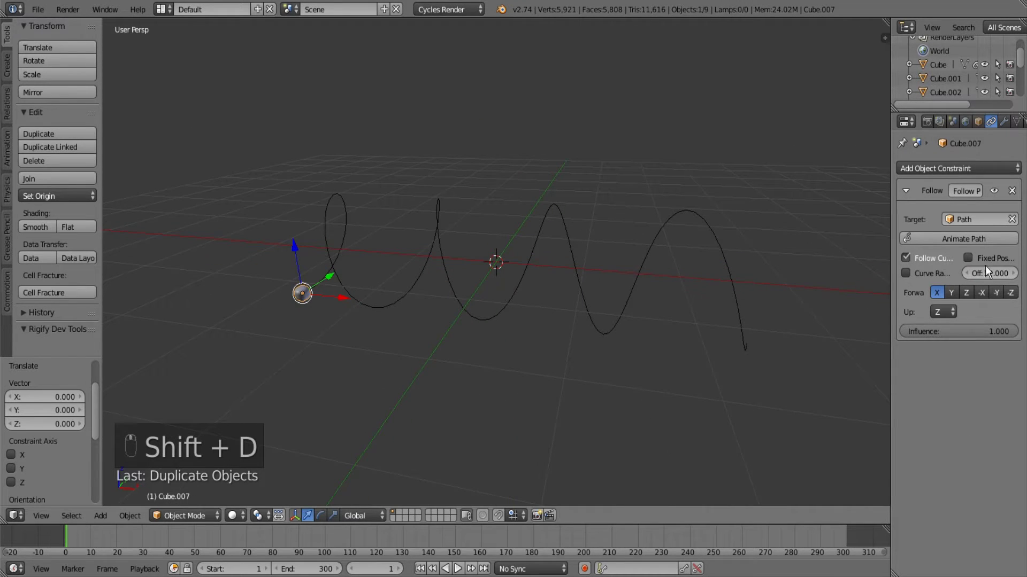
click(985, 274)
text(14)
key(Return)
Duplicate the ball in place and set the copy's Follow Path offset to 16.
middle_drag(520, 247, 500, 298)
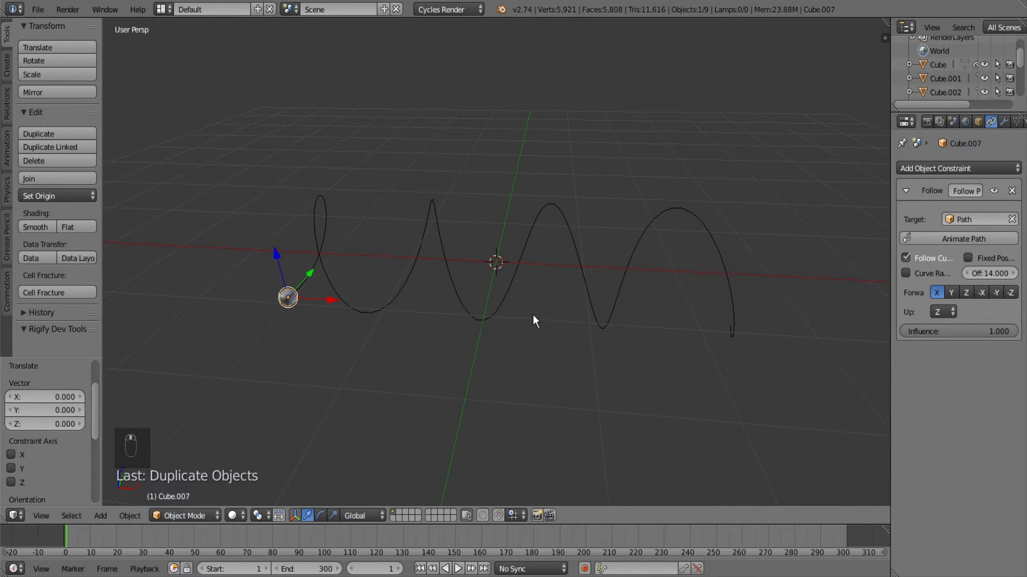
key(shift+d)
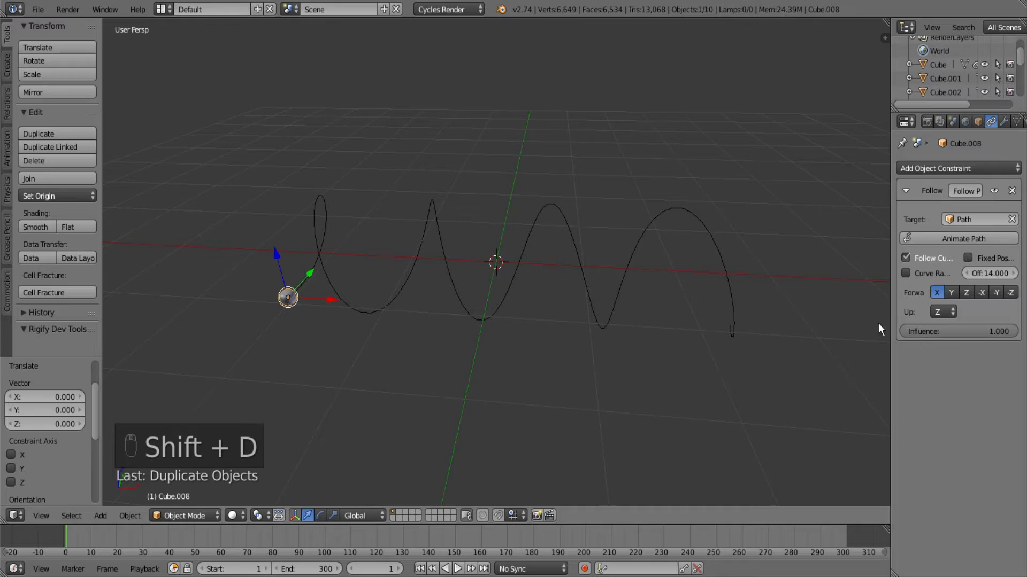
click(983, 277)
text(16)
key(Return)
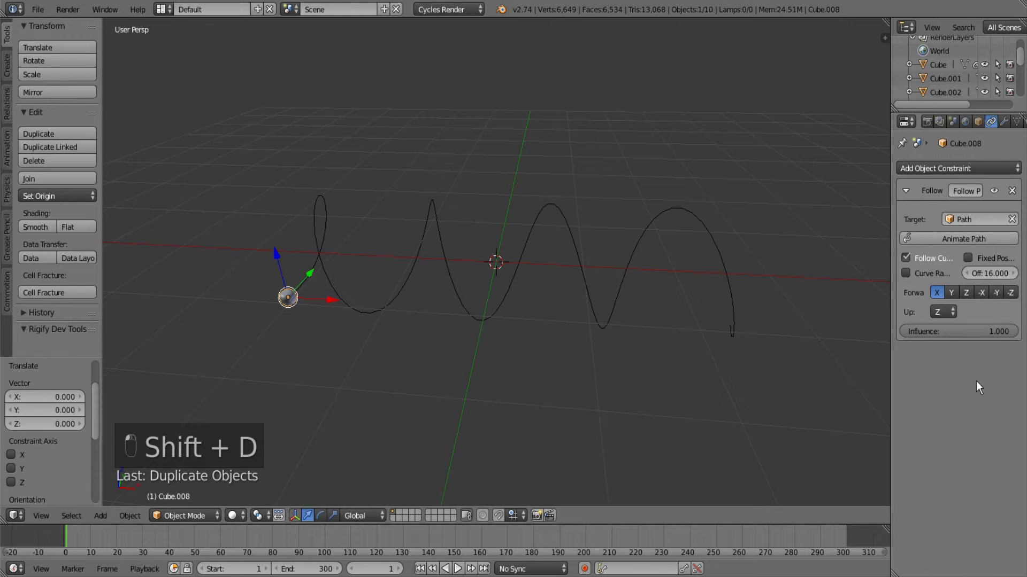
Duplicate the ball in place and set the copy's Follow Path offset to 18.
middle_drag(436, 240, 458, 275)
key(shift+d)
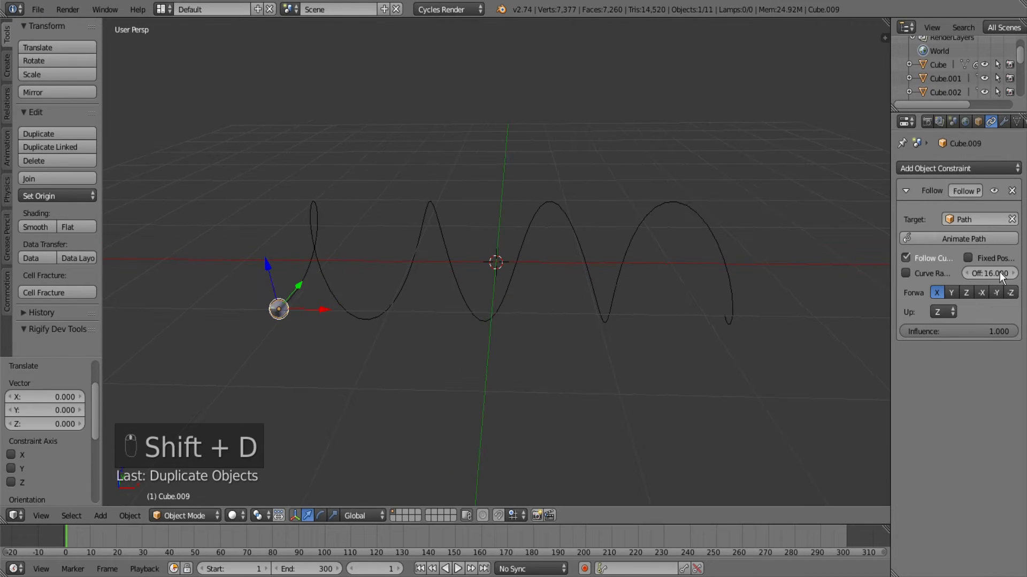
click(984, 274)
text(18)
key(Return)
Duplicate the ball in place twice, giving the copies Follow Path offsets of 20 and 22.
key(shift+d)
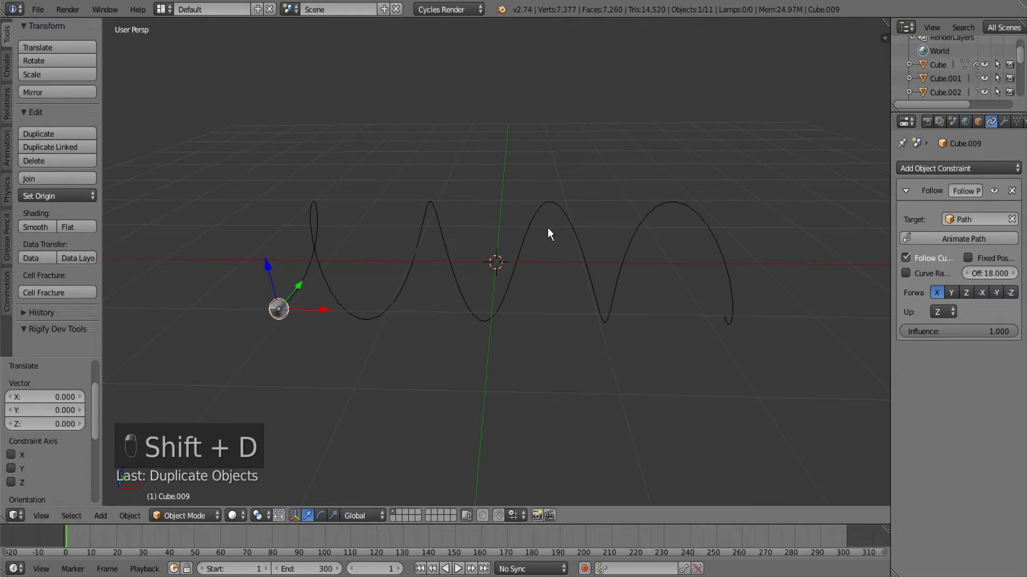
right_click(547, 228)
click(989, 273)
text(20)
key(Return)
key(shift+d)
click(990, 273)
text(22)
key(Return)
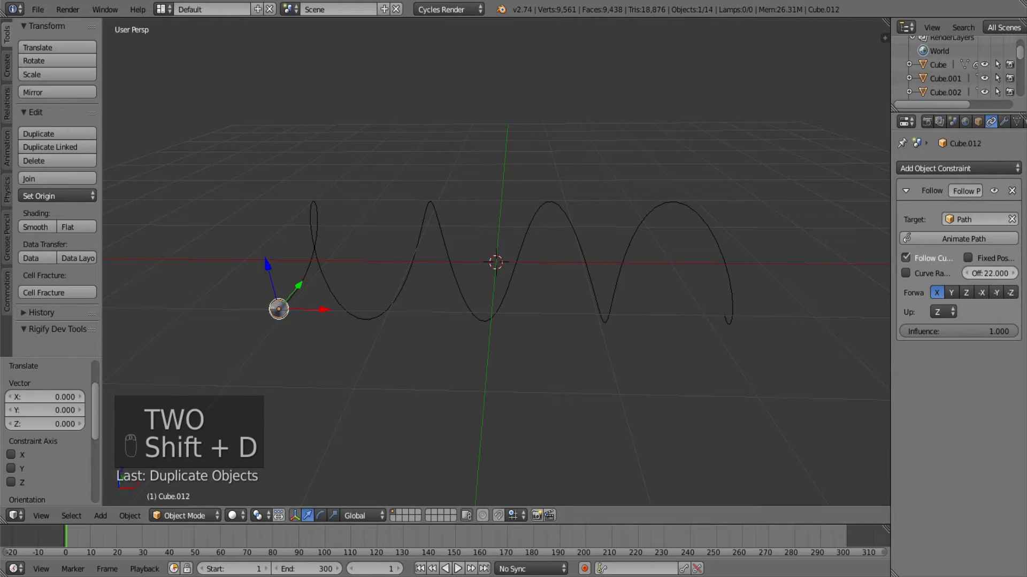
Add further in-place copies of the ball, raising each copy's Follow Path offset by 2 up to 30.
click(989, 274)
text(26)
key(Return)
key(shift+d)
right_click(796, 271)
Continue duplicating the ball in place, raising each copy's Follow Path offset by 2 up to 36.
click(989, 273)
text(28)
key(Return)
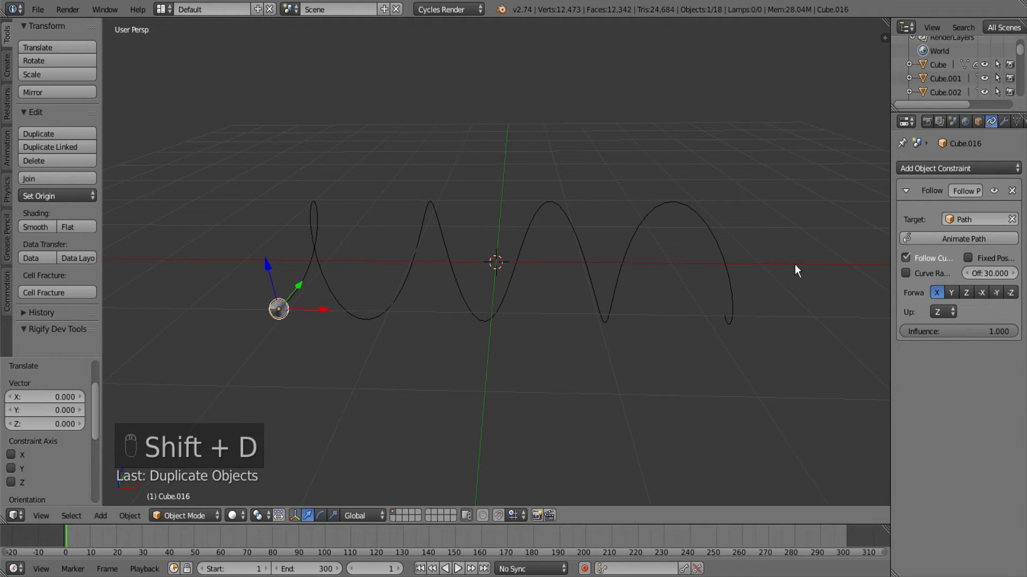
key(Return)
key(shift+d)
click(989, 273)
text(34)
Add in-place copies of the ball with Follow Path offsets of 38, 40 and 42.
key(Return)
key(shift+d)
click(989, 273)
text(36)
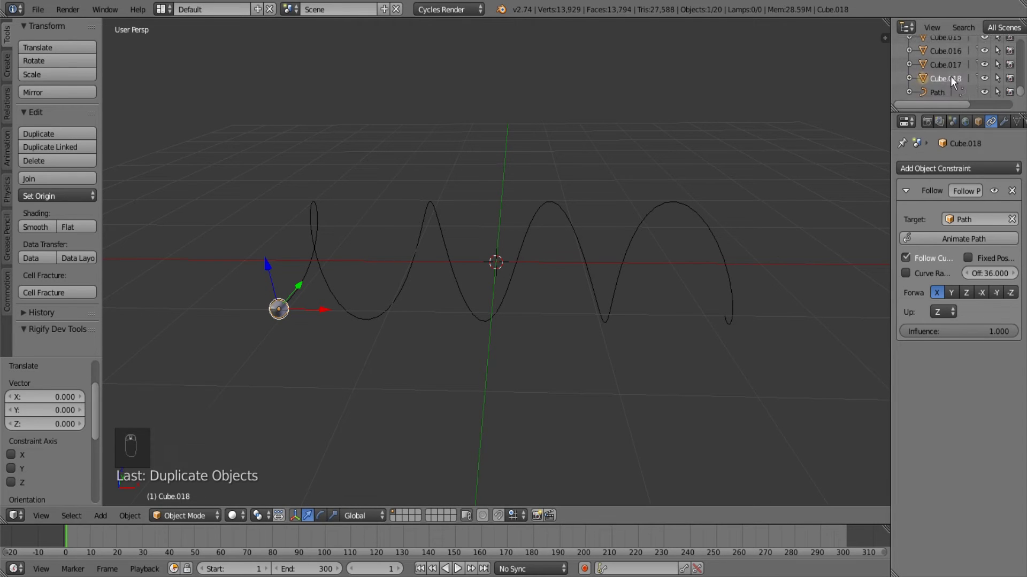
click(989, 273)
text(38)
key(Return)
key(shift+d)
right_click(708, 264)
Add in-place copies of the ball with Follow Path offsets of 44, 46 and 48.
click(990, 274)
text(40)
key(Return)
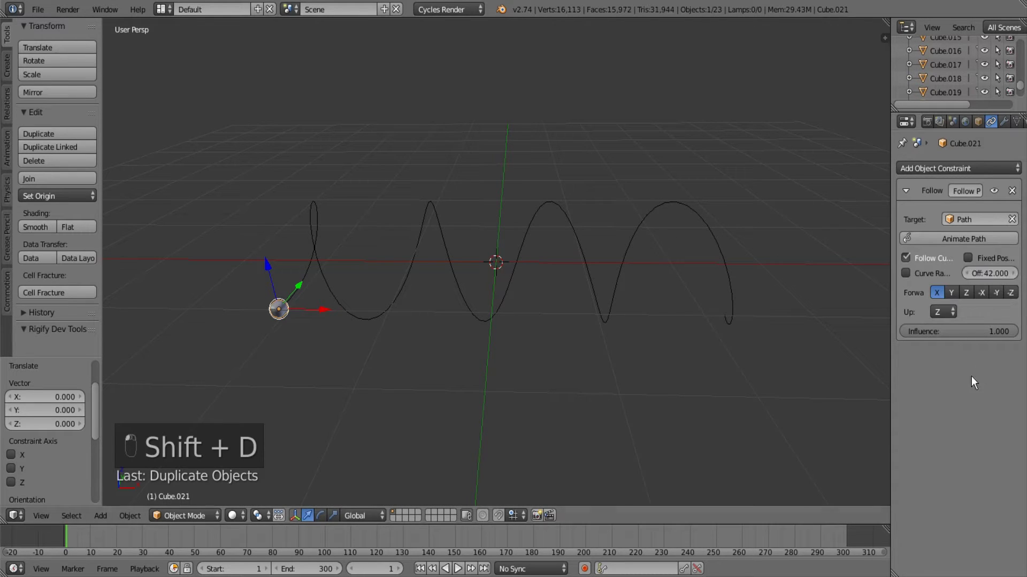
key(shift+d)
click(989, 273)
text(44)
key(Return)
key(shift+d)
Continue duplicating the ball in place, raising each copy's Follow Path offset by 2 up to 54.
click(989, 274)
text(46)
key(Return)
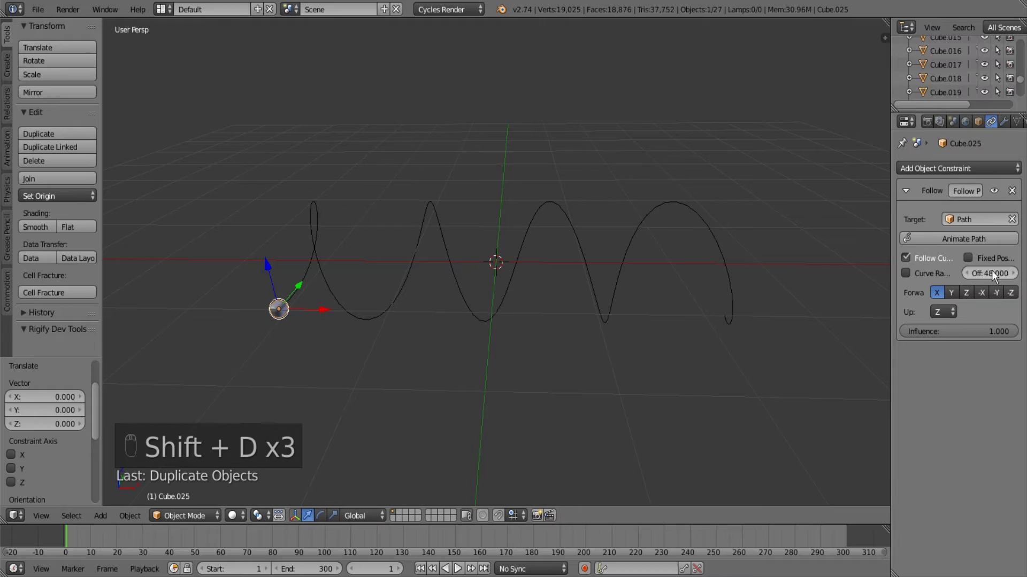
scroll(945, 63, down, 5)
click(945, 64)
key(shift+d)
click(989, 273)
text(52)
key(shift+d)
Add in-place copies of the ball with Follow Path offsets of 56, 58 and 60.
click(989, 273)
text(54)
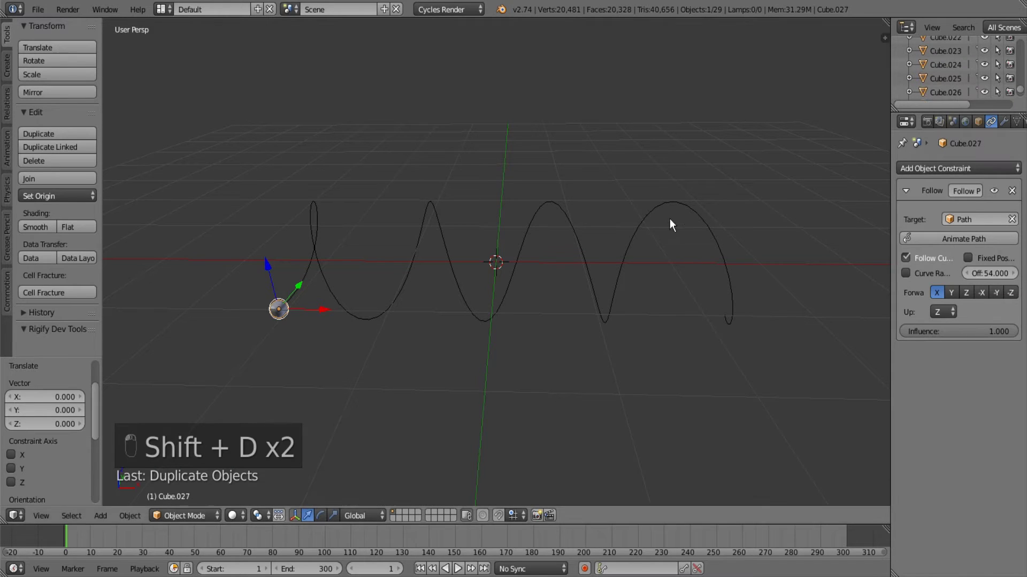
key(shift+d)
click(989, 273)
text(56)
key(shift+d)
click(989, 273)
text(58)
key(shift+d)
Add in-place copies of the ball with Follow Path offsets of 62, 64, 66 and 68.
key(shift+d)
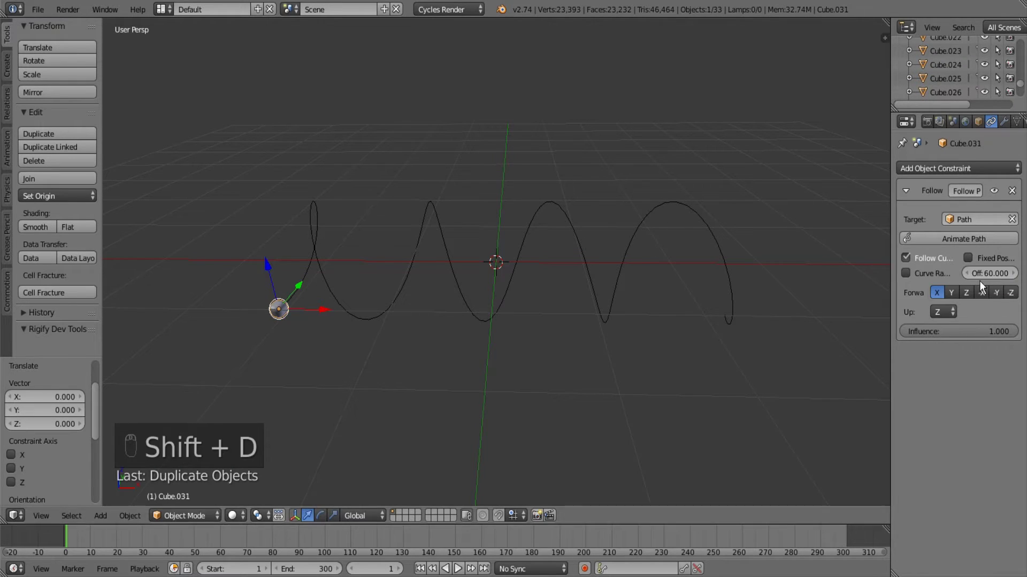
click(983, 274)
text(62)
key(shift+d)
click(983, 274)
text(64)
Add in-place copies of the ball with Follow Path offsets of 70, 72, 74 and 76.
key(shift+d)
click(983, 274)
text(66)
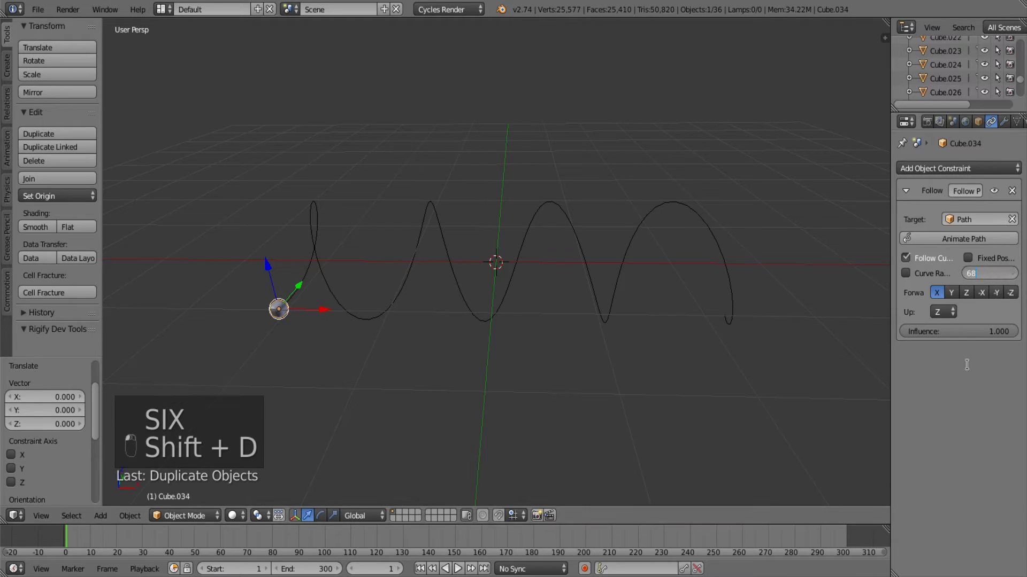
key(shift+d)
click(989, 273)
text(70)
key(shift+d)
click(989, 273)
text(72)
key(shift+d)
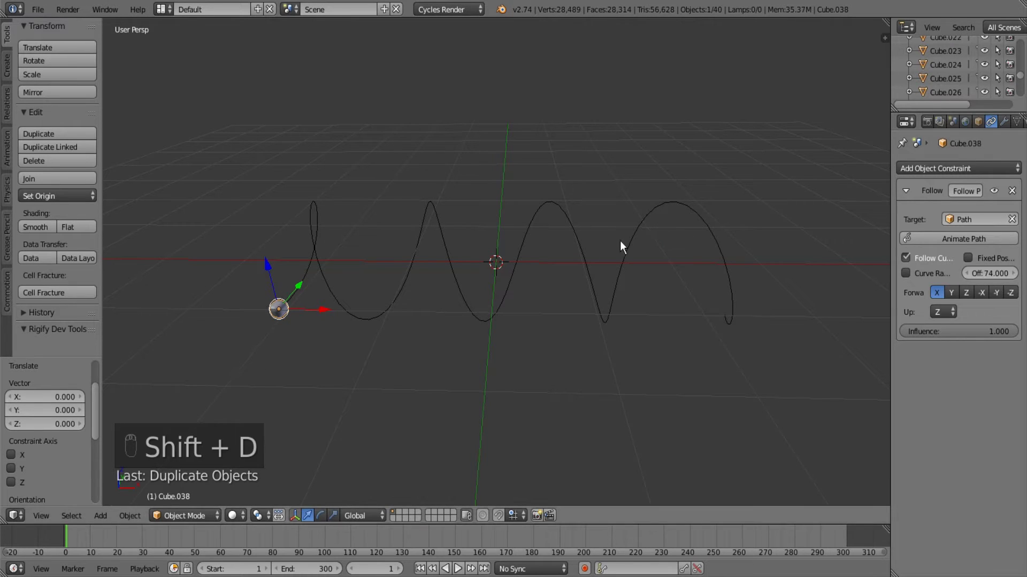
Play the animation to check the row of balls along the spiral, and return to the start frame.
key(alt+a)
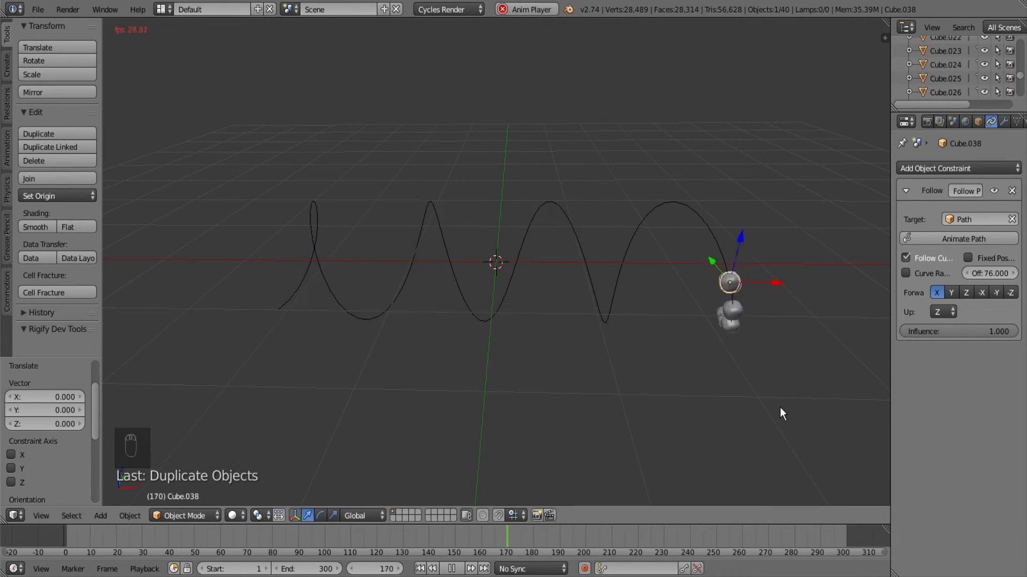
key(alt+a)
click(68, 540)
Duplicate the ball in place twice, giving the copies Follow Path offsets of 78 and 80.
key(shift+d)
click(989, 273)
text(78)
key(Return)
key(shift+d)
click(990, 273)
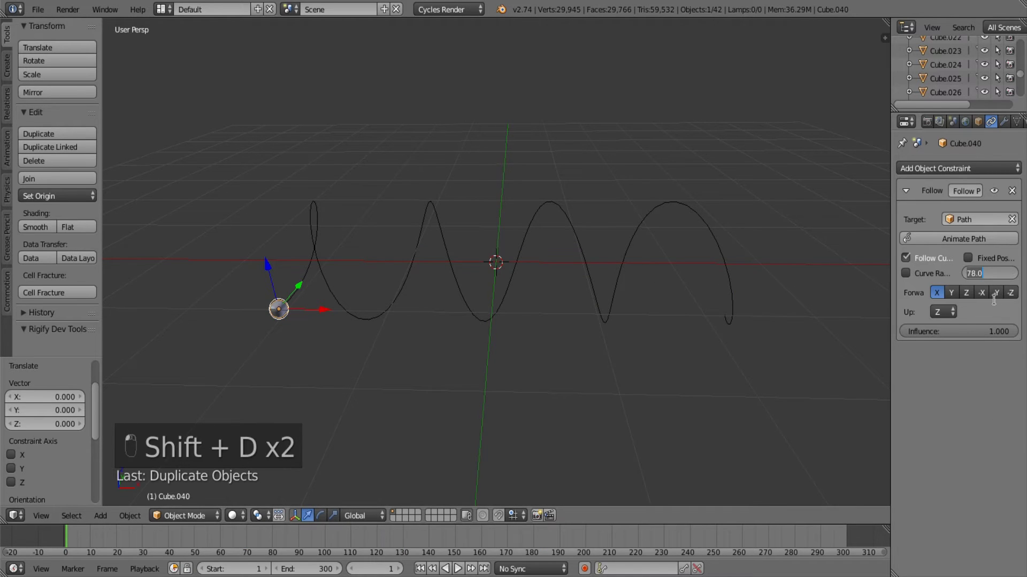
text(80)
key(Return)
Duplicate the ball in place twice, giving the copies Follow Path offsets of 82 and 84.
key(shift+d)
click(984, 273)
text(82)
key(Return)
key(shift+d)
click(984, 274)
text(85)
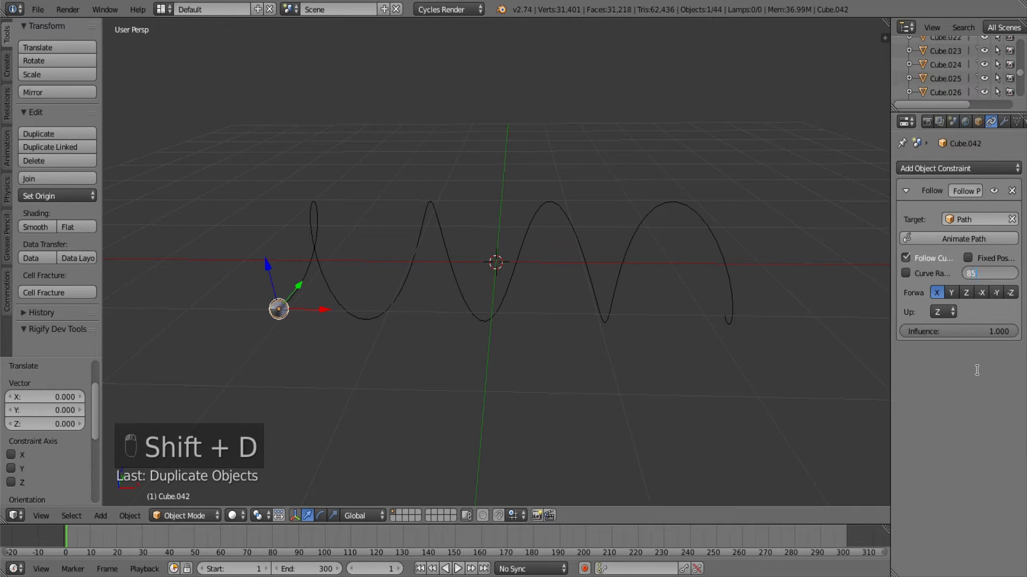
key(BackSpace)
key(4)
key(Return)
Add two more in-place copies of the ball with Follow Path offsets of 86 and 88.
key(shift+d)
click(989, 273)
text(86)
key(Return)
key(shift+d)
click(989, 273)
text(88)
key(Return)
Add two more in-place copies of the ball with Follow Path offsets of 90 and 92.
key(shift+d)
click(990, 272)
text(90)
key(Return)
key(shift+d)
click(989, 273)
text(92)
key(Return)
Add two more in-place copies of the ball with Follow Path offsets of 94 and 96.
key(shift+d)
click(992, 273)
text(94)
key(Return)
key(shift+d)
click(995, 275)
text(96)
key(Return)
Add the last two in-place ball copies with Follow Path offsets of 98 and 100, and save the file.
key(shift+d)
click(989, 273)
key(9)
key(8)
key(Return)
key(shift+d)
click(989, 273)
text(100)
key(Return)
key(ctrl+s)
key(Return)
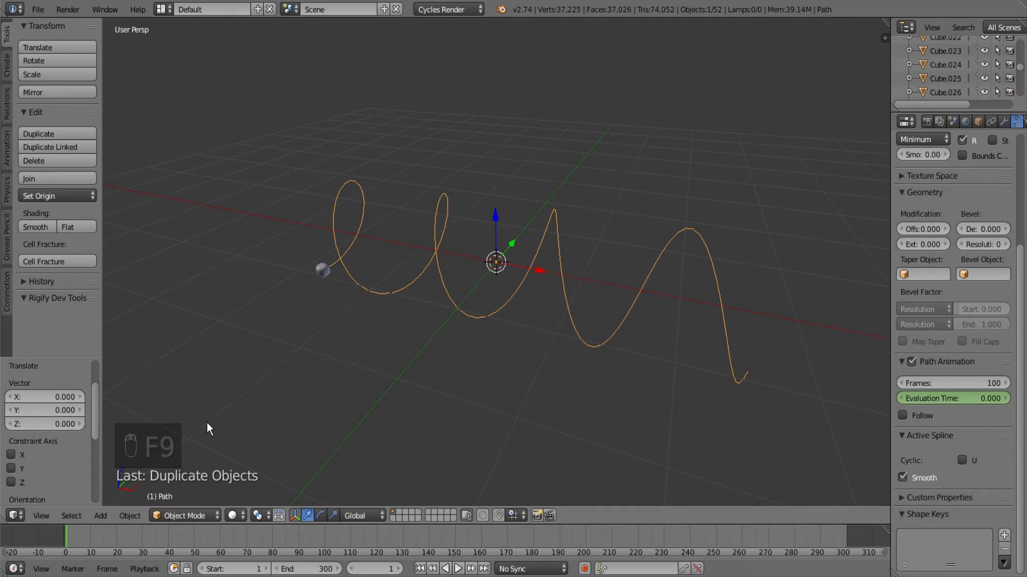
Play the animation to check the balls along the whole spiral, and return to frame 1.
key(alt+a)
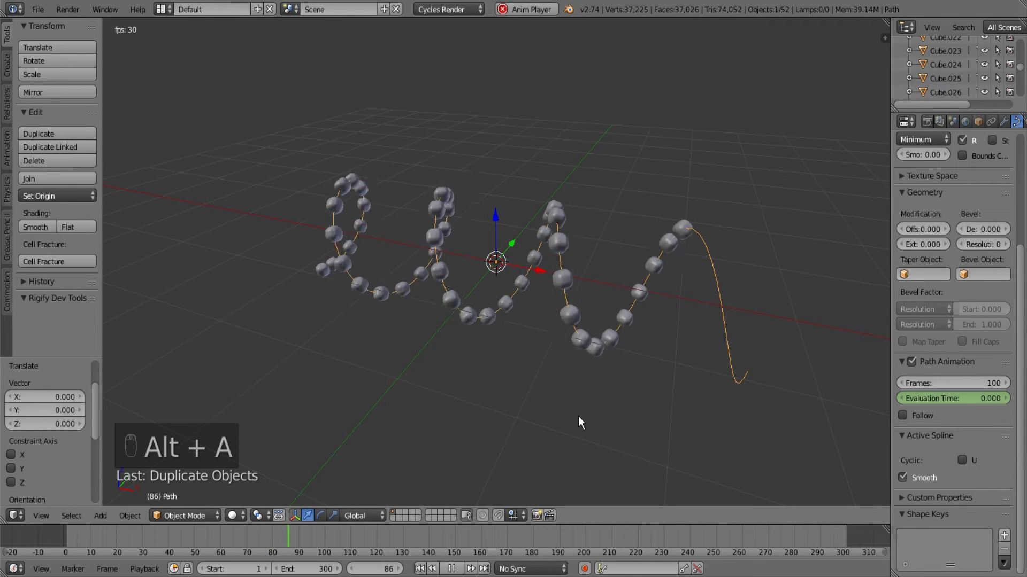
middle_drag(652, 392, 598, 373)
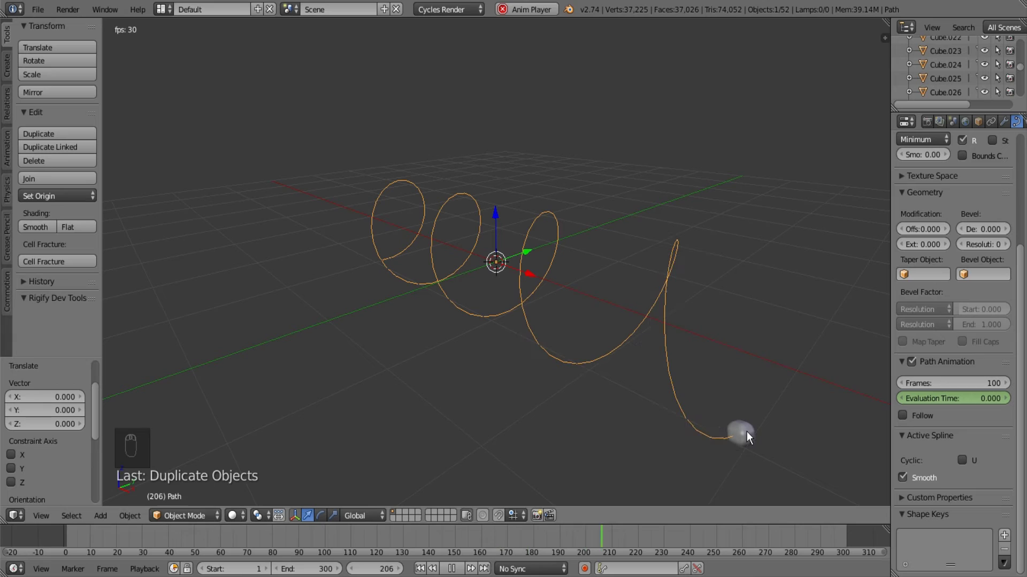
key(alt+a)
click(65, 541)
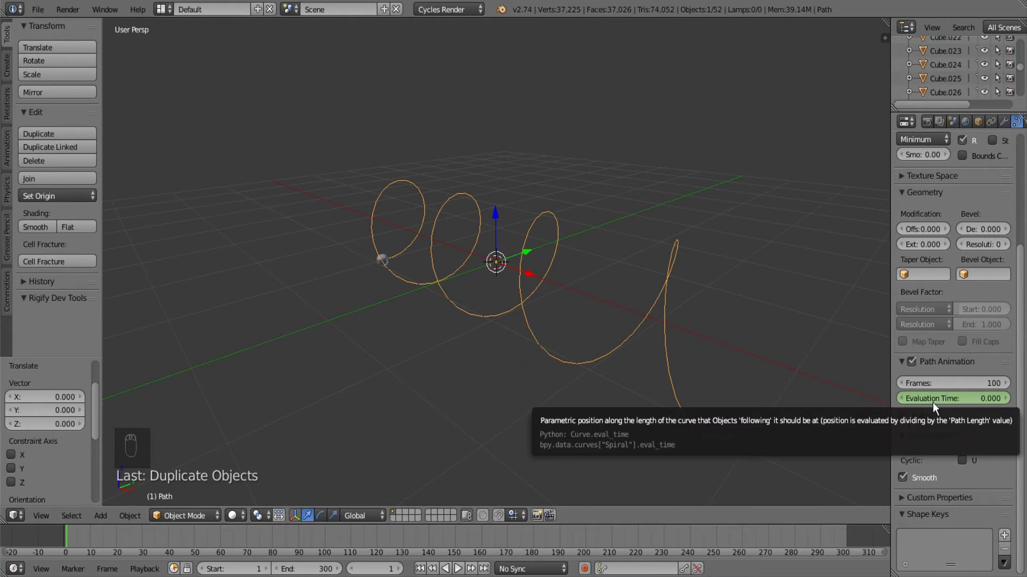
drag(88, 540, 66, 536)
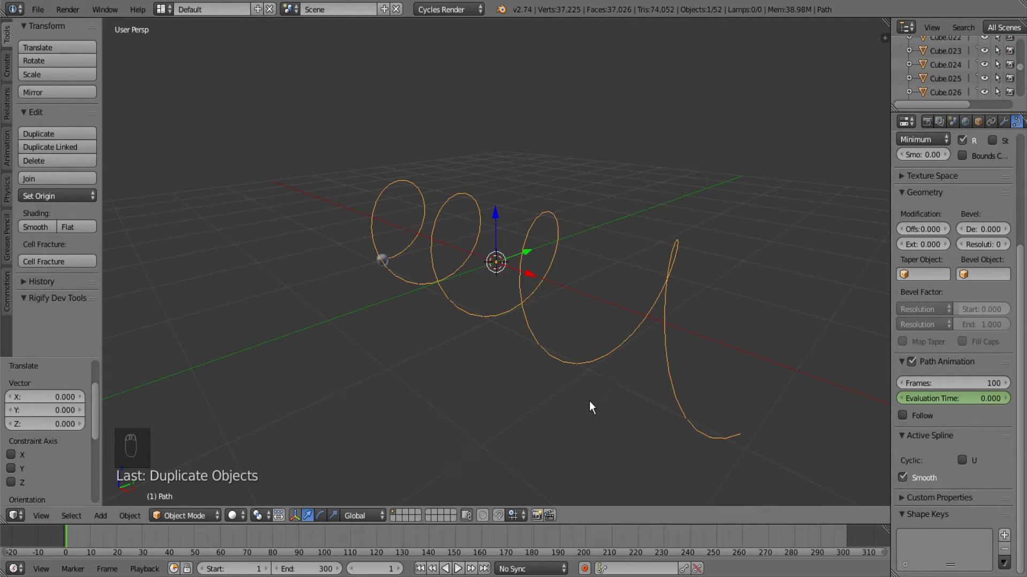
Insert a keyframe on the spiral path's Evaluation Time at 0 on frame 1.
right_click(951, 401)
key(Escape)
right_click(959, 399)
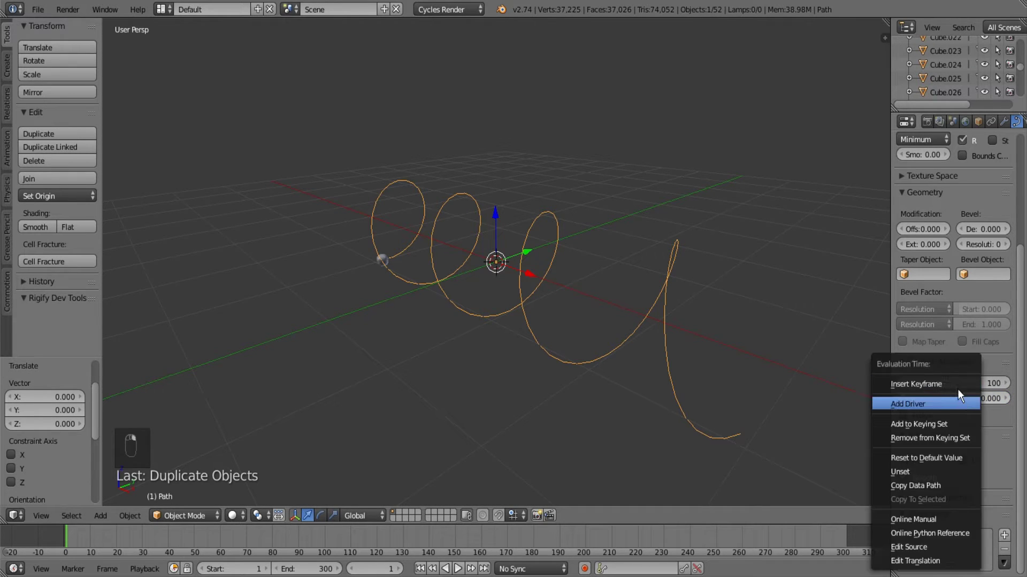
click(955, 384)
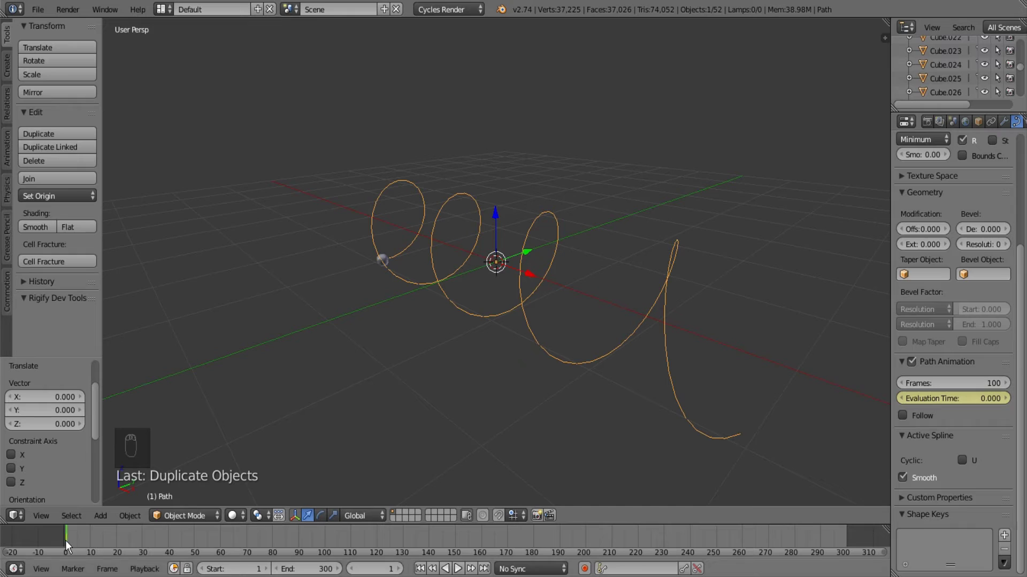
At frame 60, set the spiral path's Evaluation Time to 100 and insert a keyframe for it.
drag(65, 540, 219, 557)
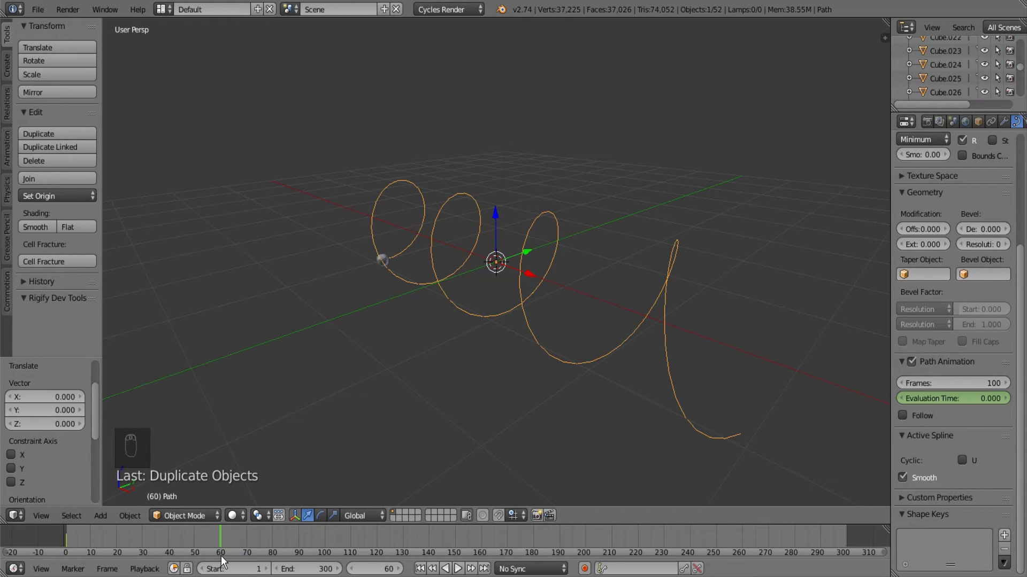
middle_drag(524, 305, 642, 294)
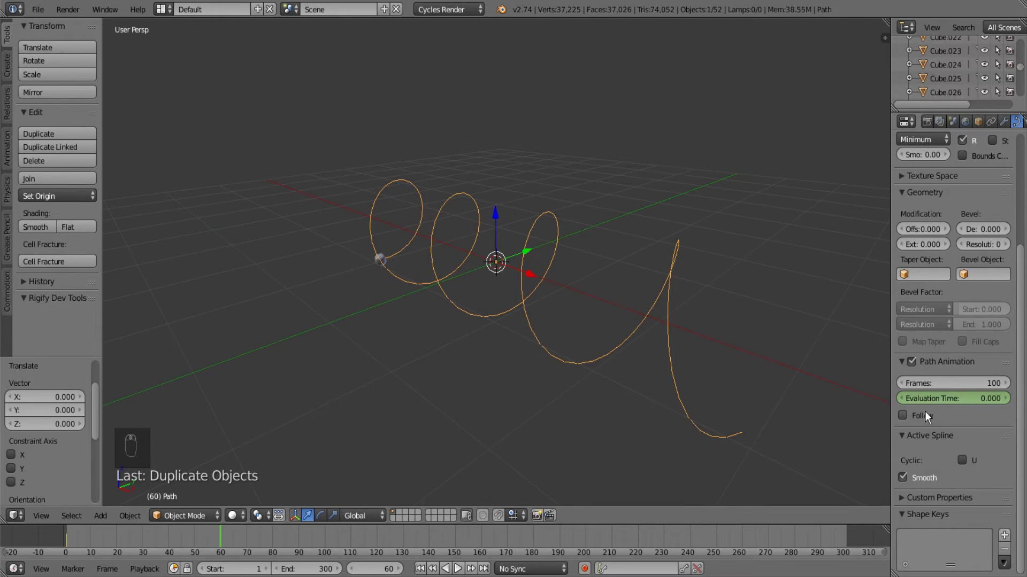
click(938, 399)
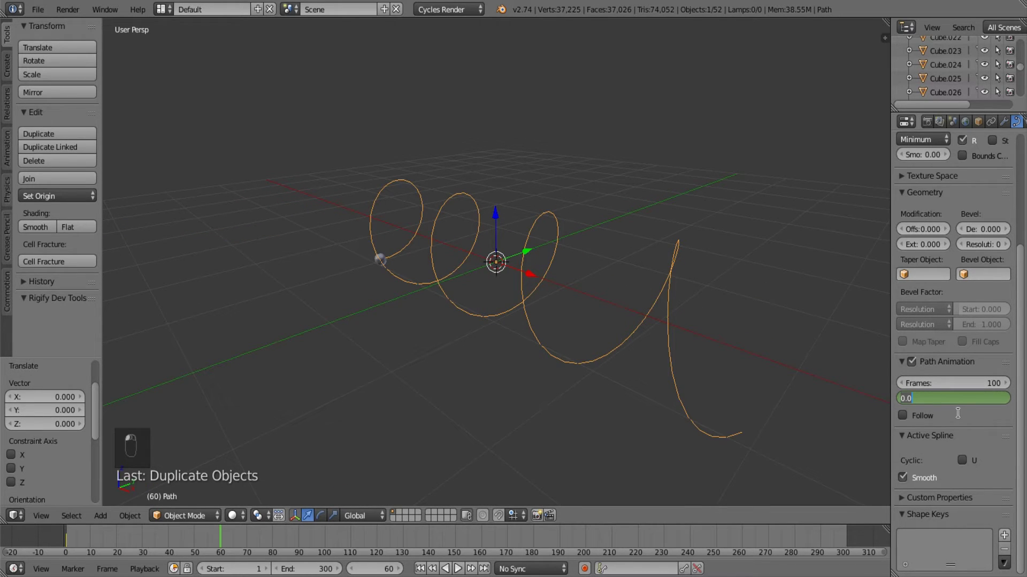
text(100)
key(Return)
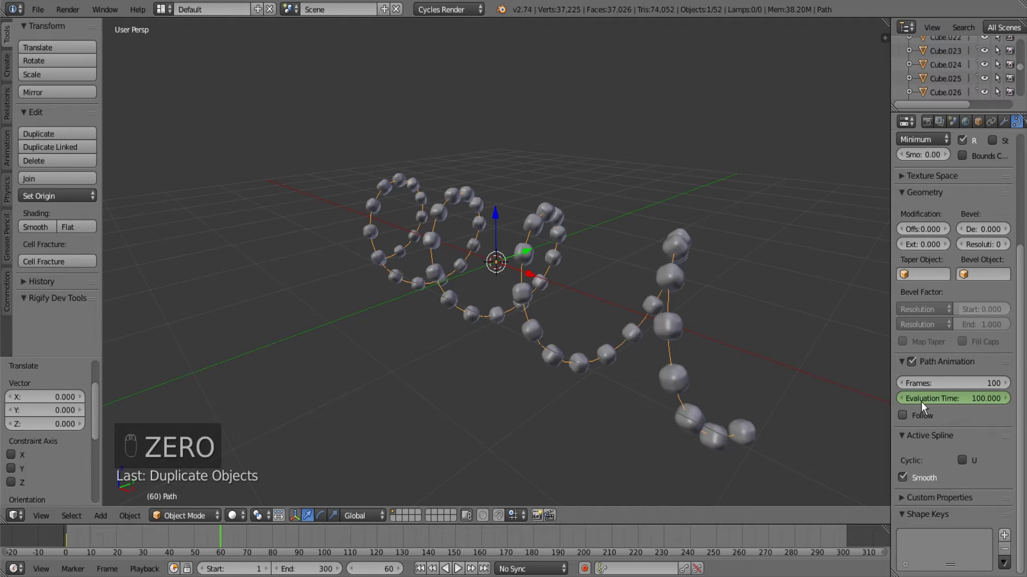
right_click(934, 405)
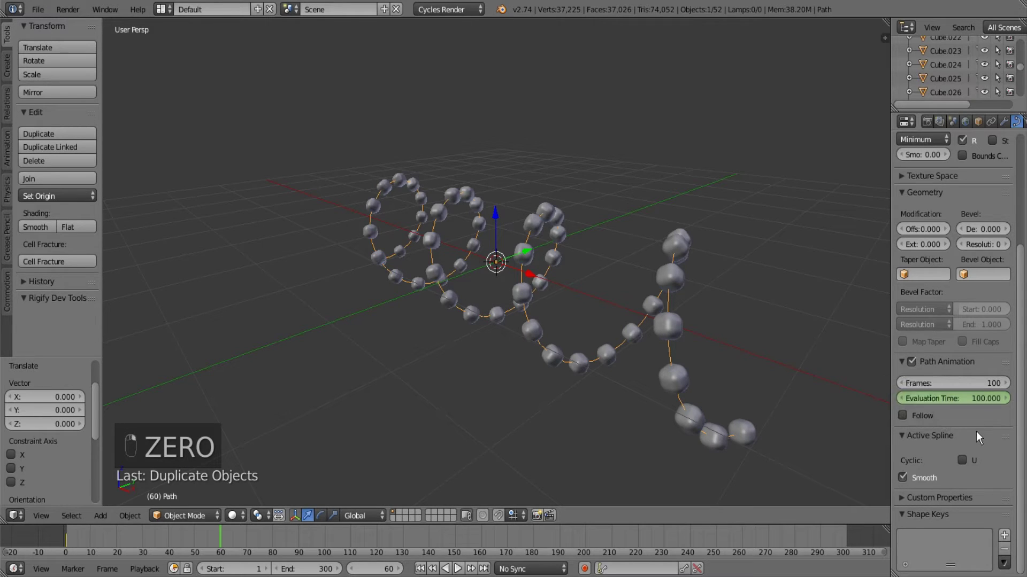
right_click(975, 399)
click(967, 383)
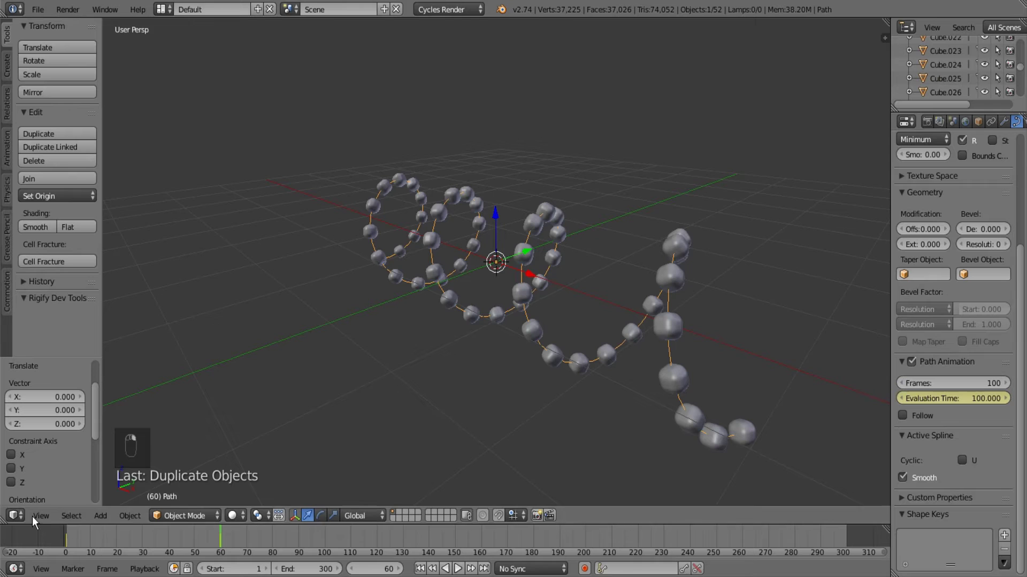
Play and scrub the animation from the start to check the Evaluation Time keyframes, and return to frame 1.
click(67, 541)
key(alt+a)
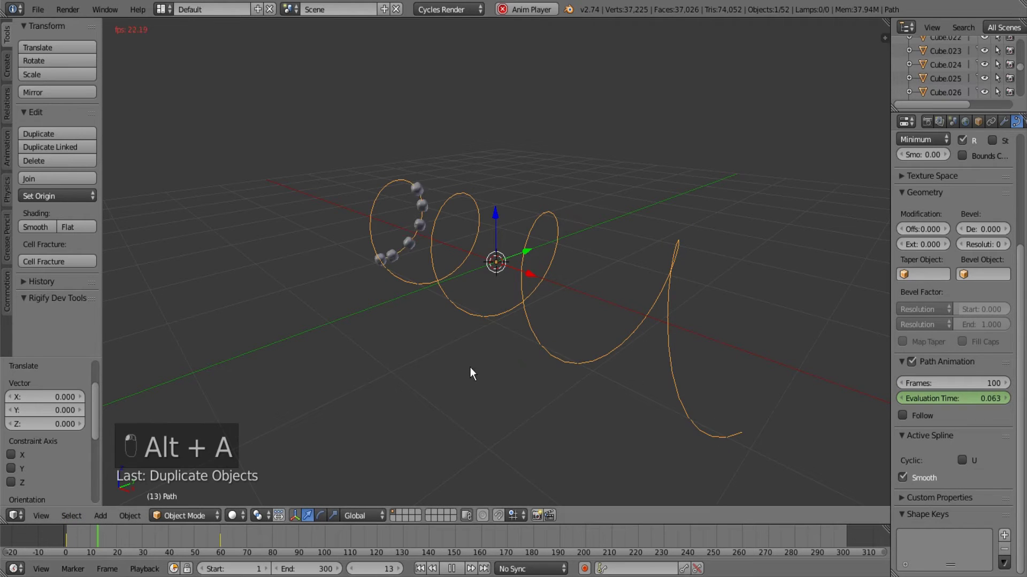
middle_drag(469, 366, 553, 368)
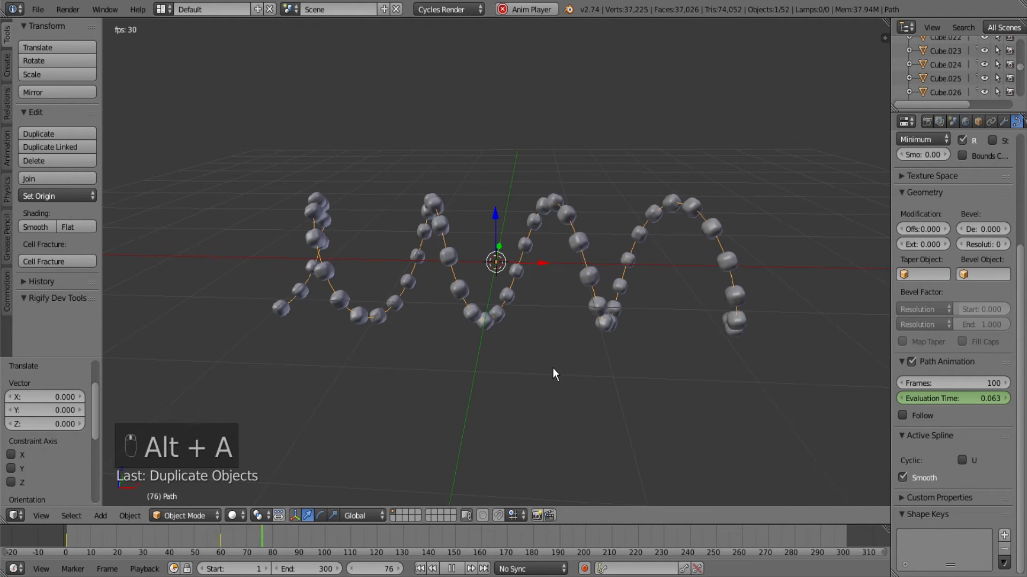
key(alt+a)
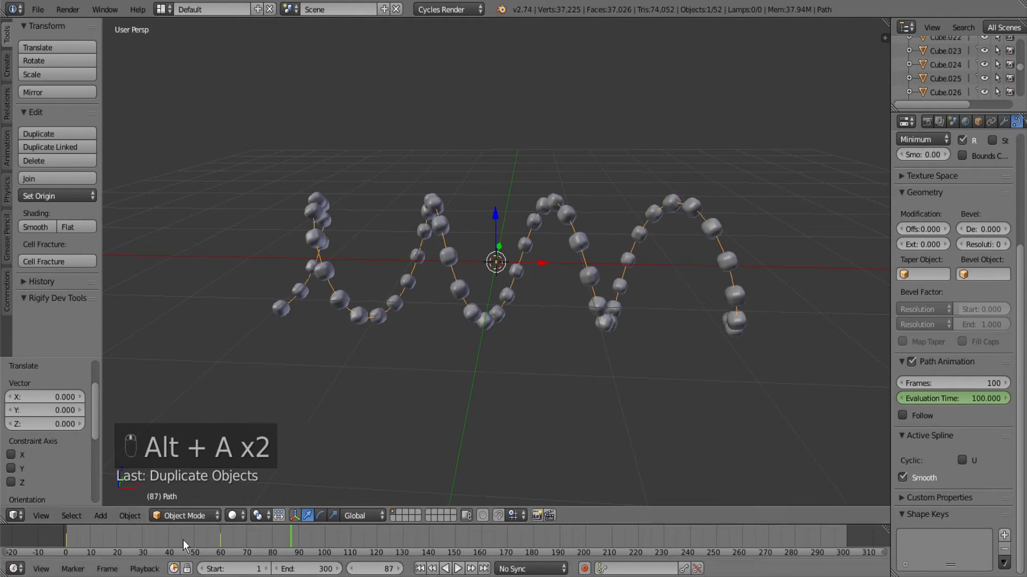
click(67, 541)
drag(68, 541, 113, 534)
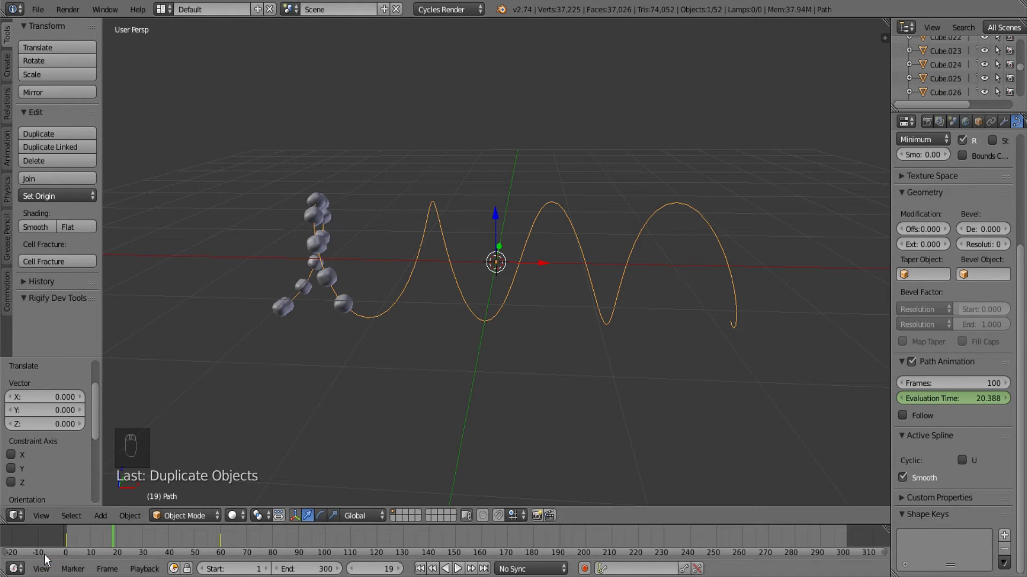
click(67, 543)
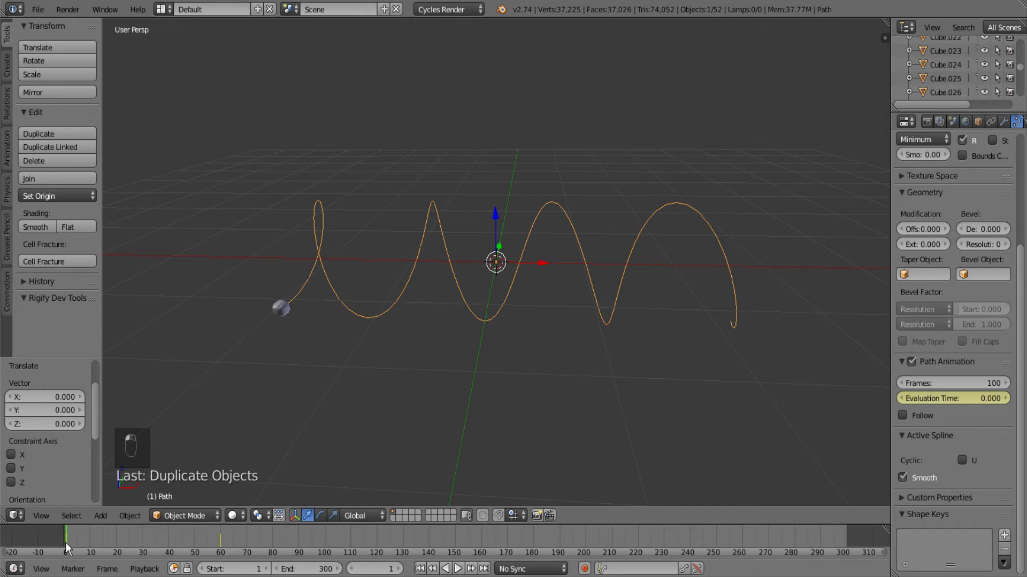
Set the path animation's Frames value to 1000 on frame 1 and insert a keyframe for it.
click(968, 384)
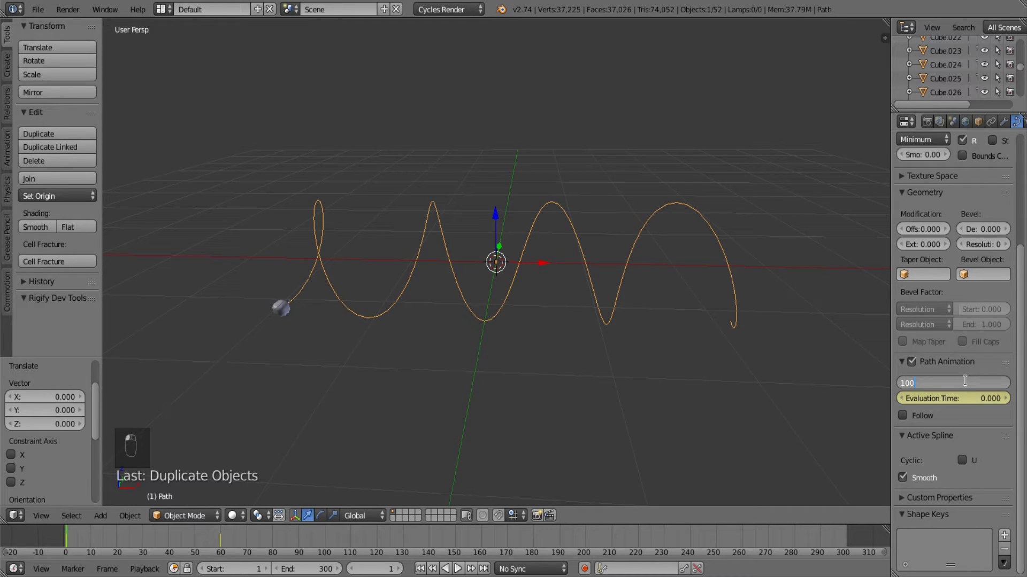
text(0)
key(Return)
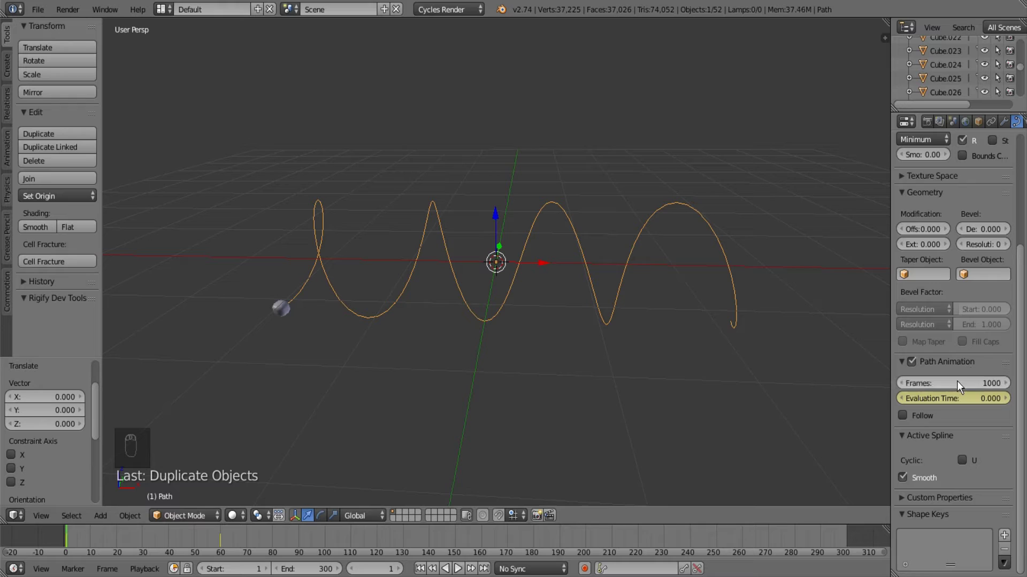
right_click(957, 384)
click(959, 385)
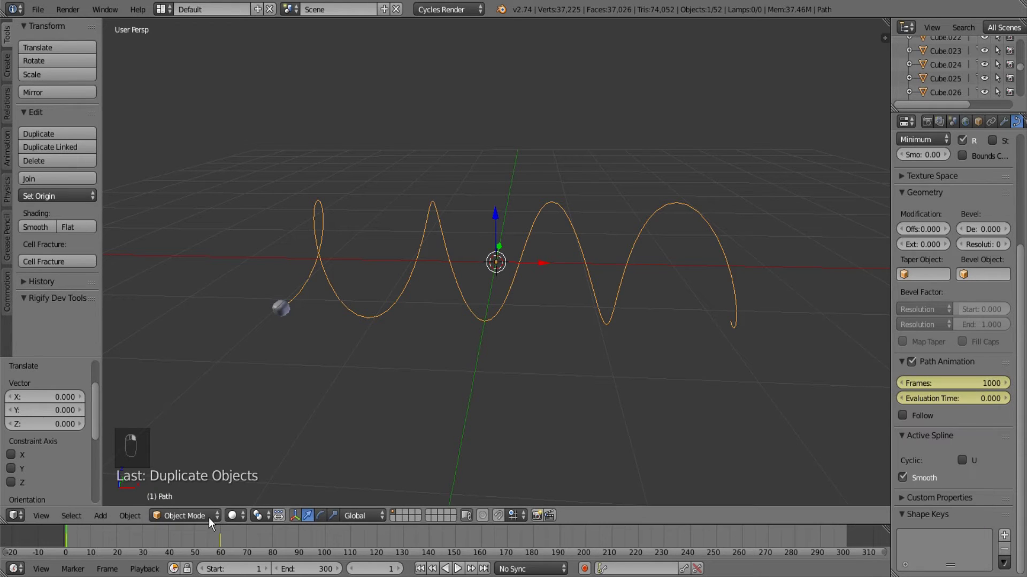
At frame 60, set the path animation's Frames value to 100 and insert a keyframe for it.
click(220, 542)
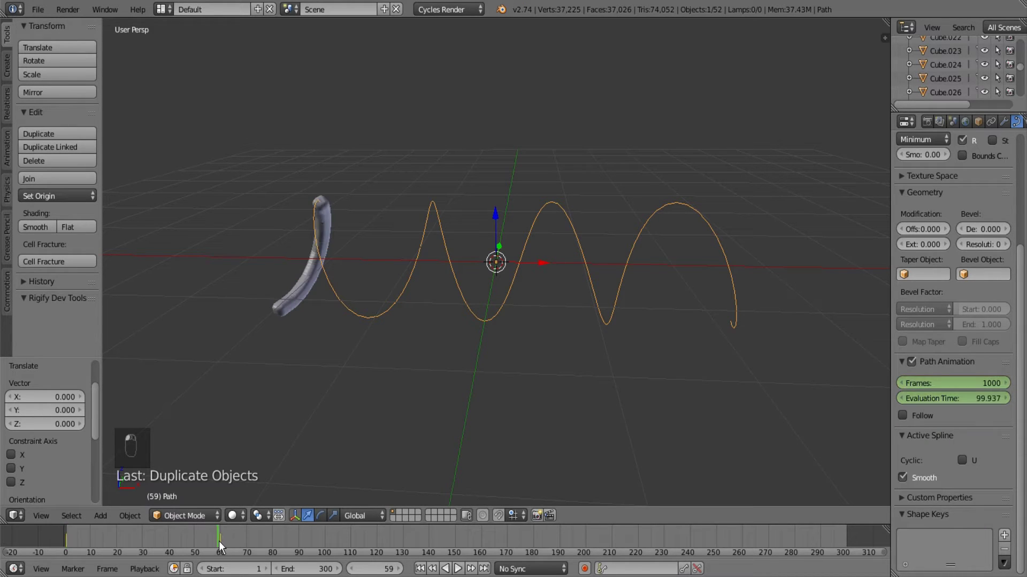
click(955, 385)
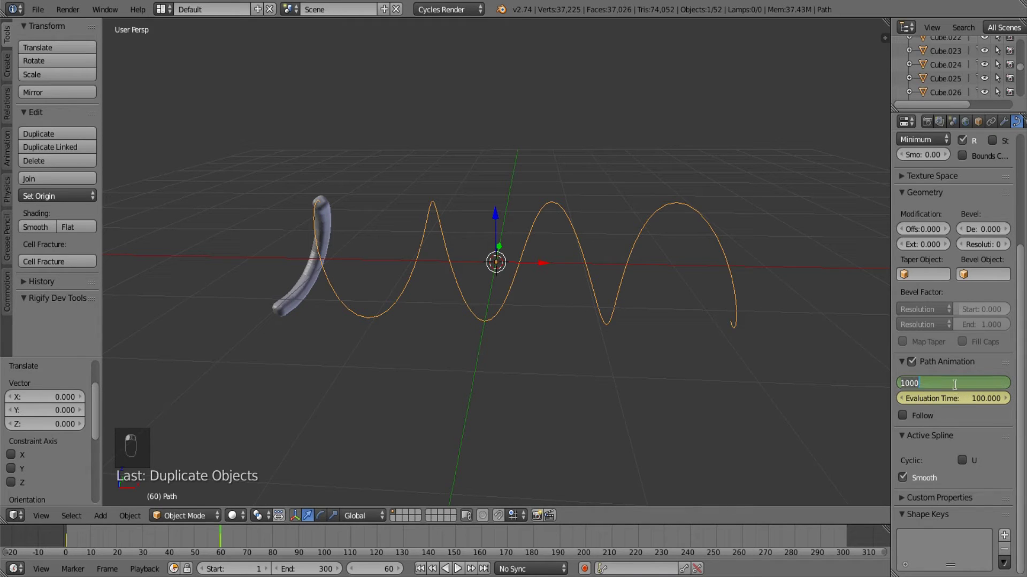
text(100)
key(Return)
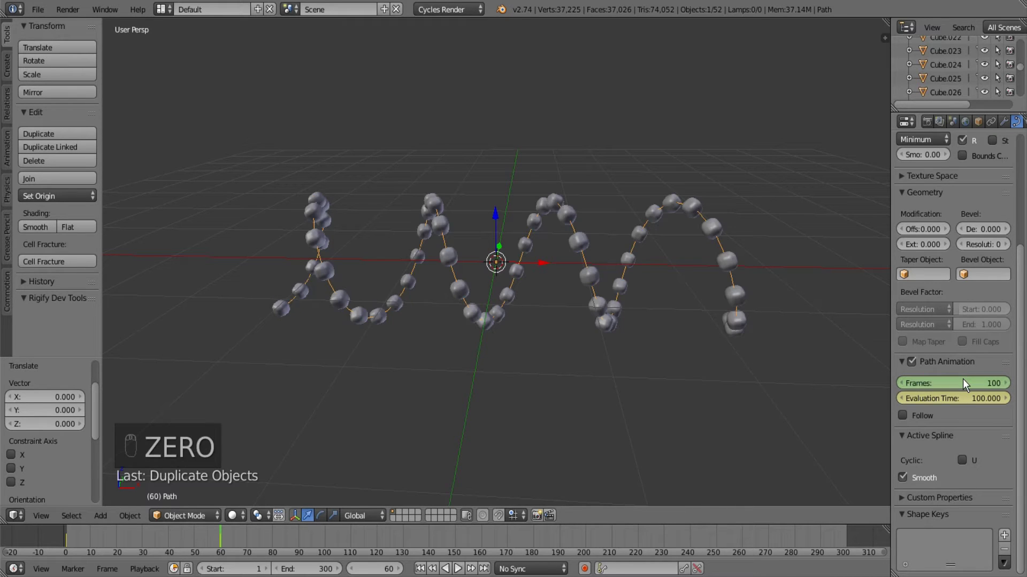
right_click(962, 379)
click(962, 379)
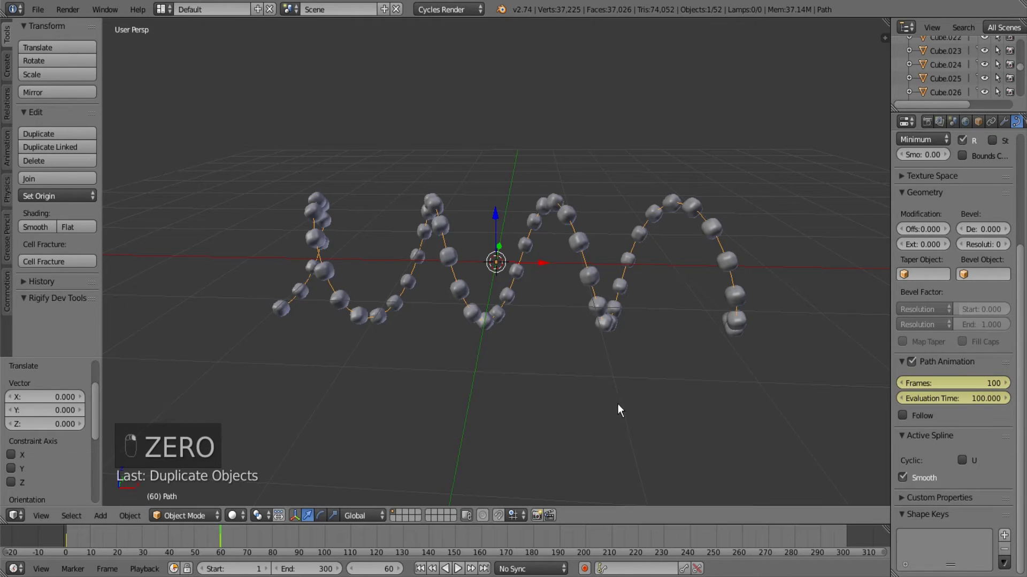
Play the animation from frame 1 to check how the balls spread along the spiral, and scrub to frame 60.
click(68, 536)
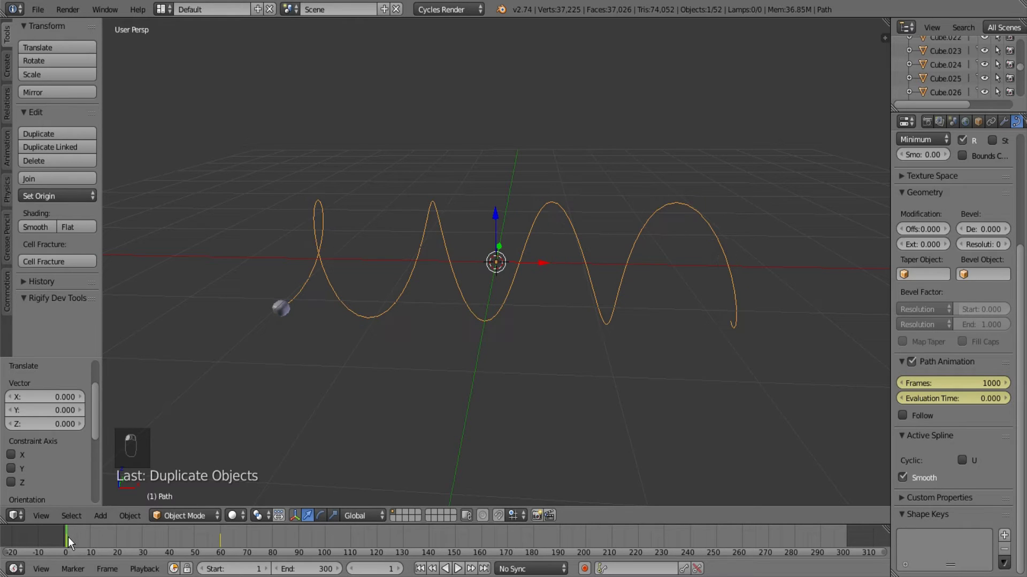
key(alt+a)
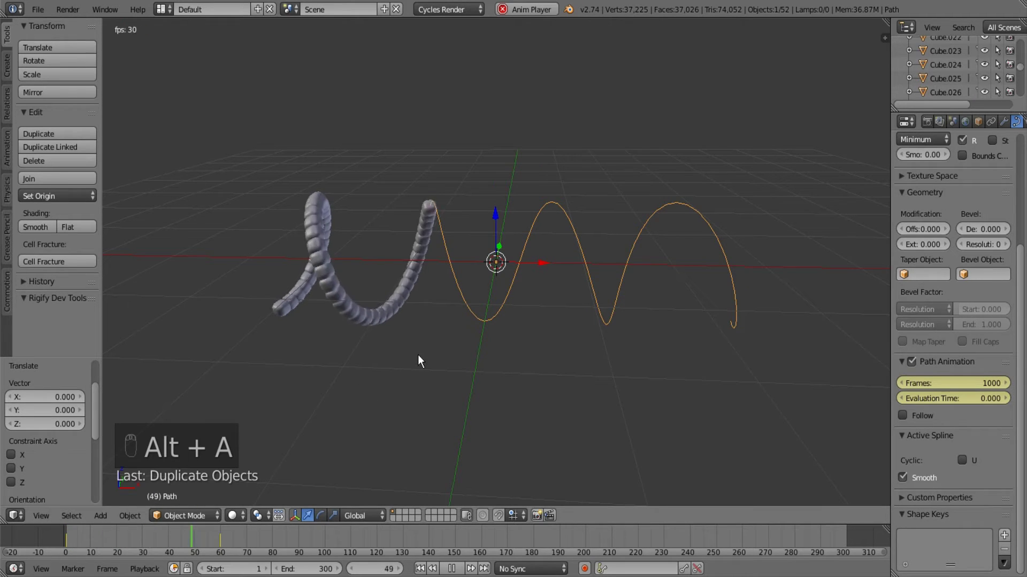
key(alt+a)
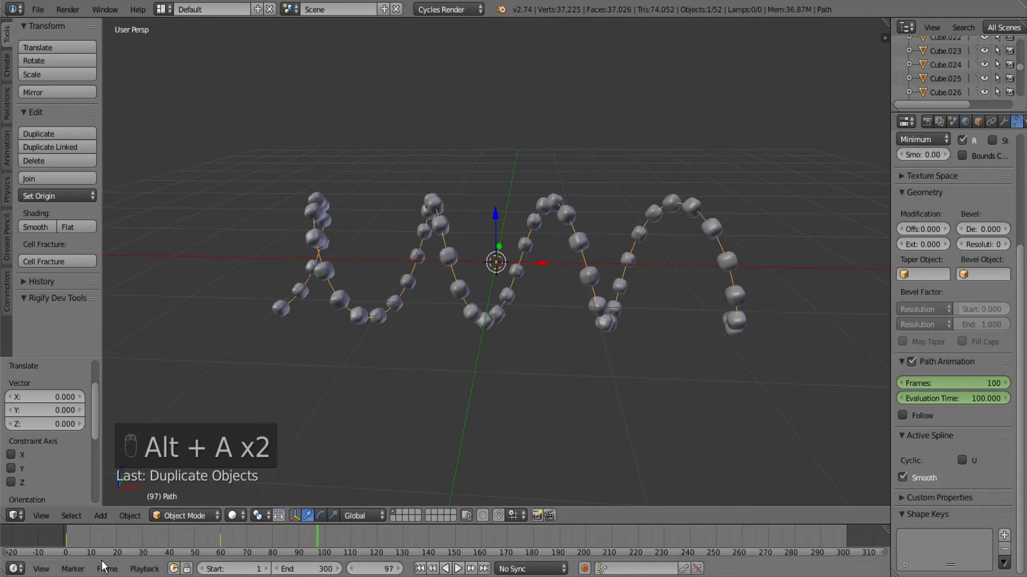
drag(70, 540, 220, 538)
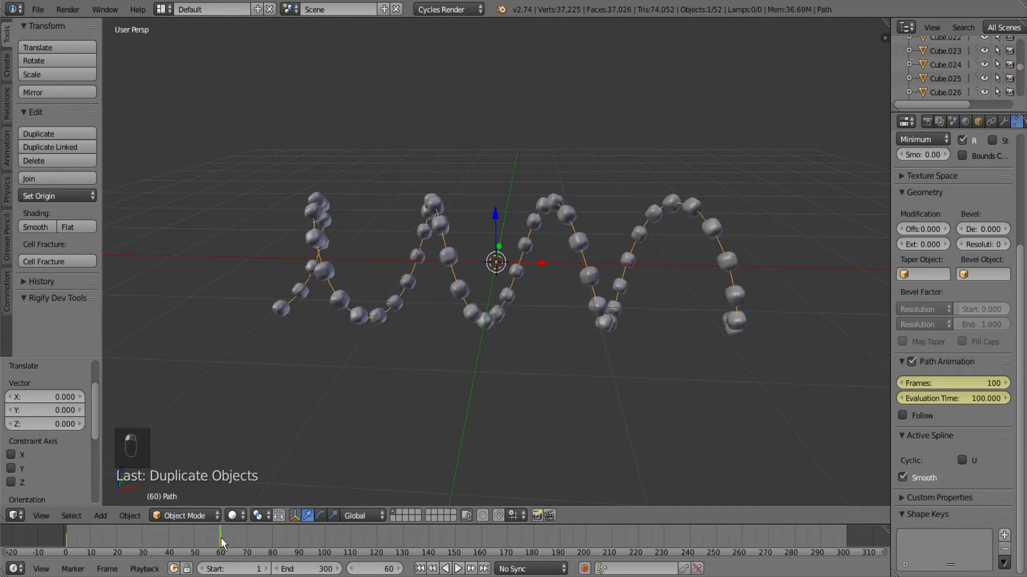
Switch the 3D viewport to the Graph Editor and frame the spiral path's animation curves.
click(14, 515)
click(34, 463)
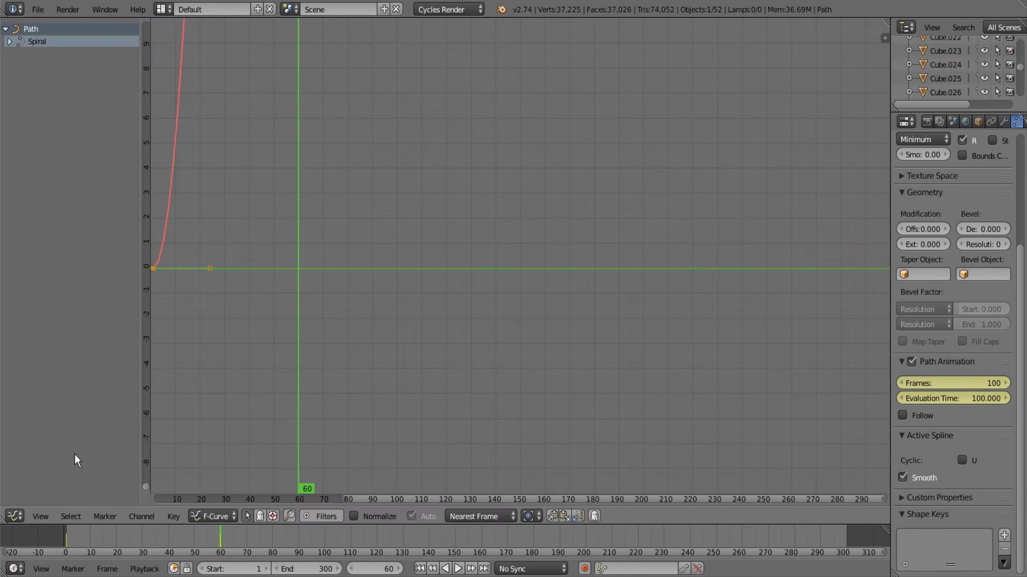
key(Home)
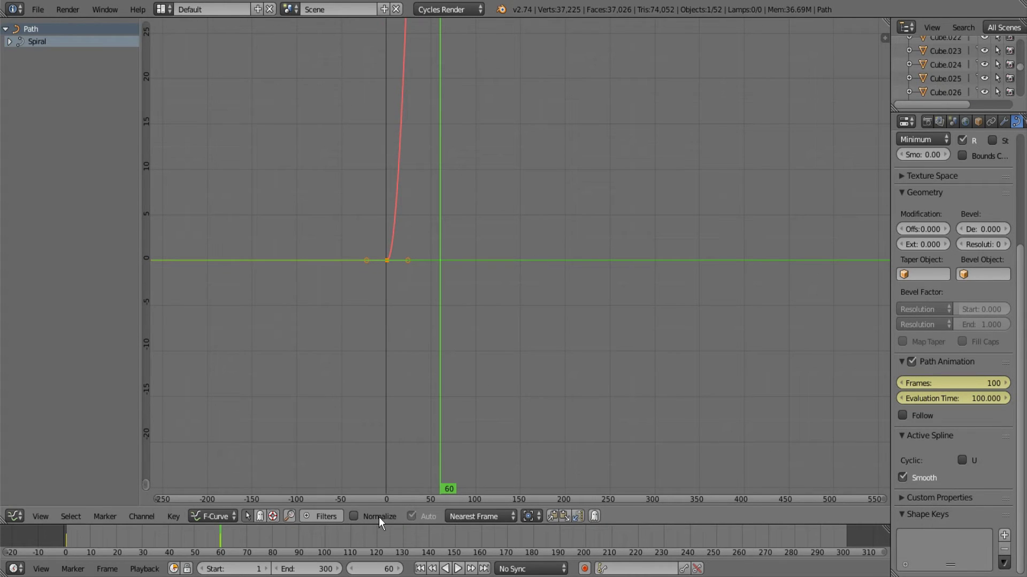
Try viewing the path's animation curves normalized, and turn normalization off again.
click(378, 516)
middle_drag(499, 236, 512, 229)
scroll(338, 322, up, 15)
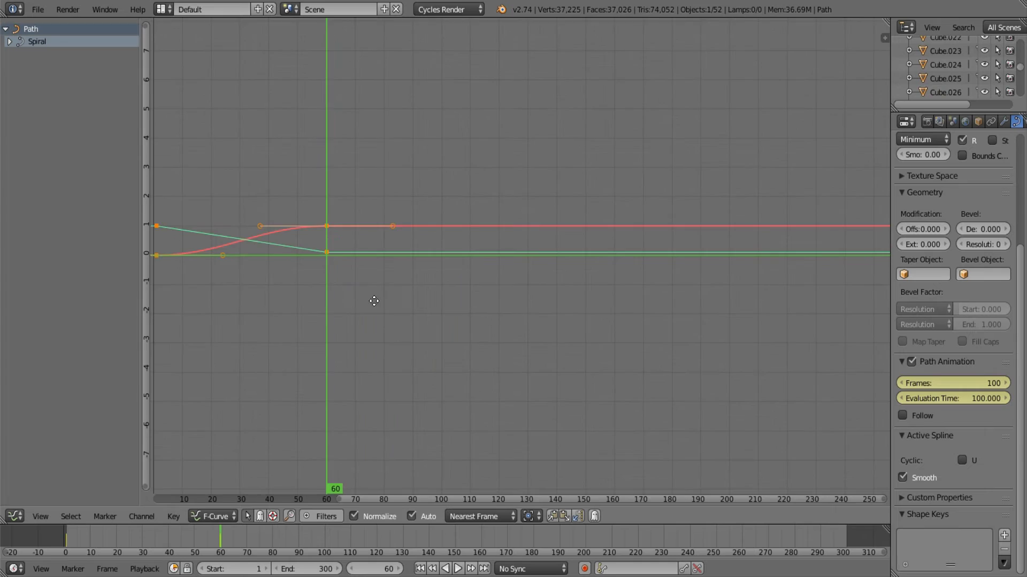
middle_drag(377, 301, 554, 288)
scroll(545, 302, up, 1)
click(353, 517)
scroll(537, 239, down, 11)
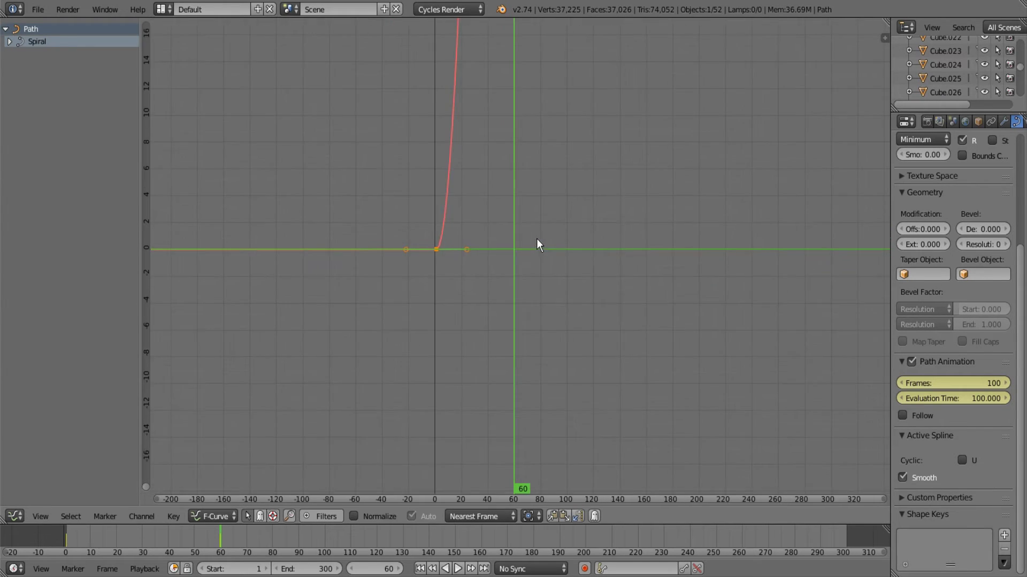
scroll(560, 234, down, 13)
scroll(564, 234, up, 13)
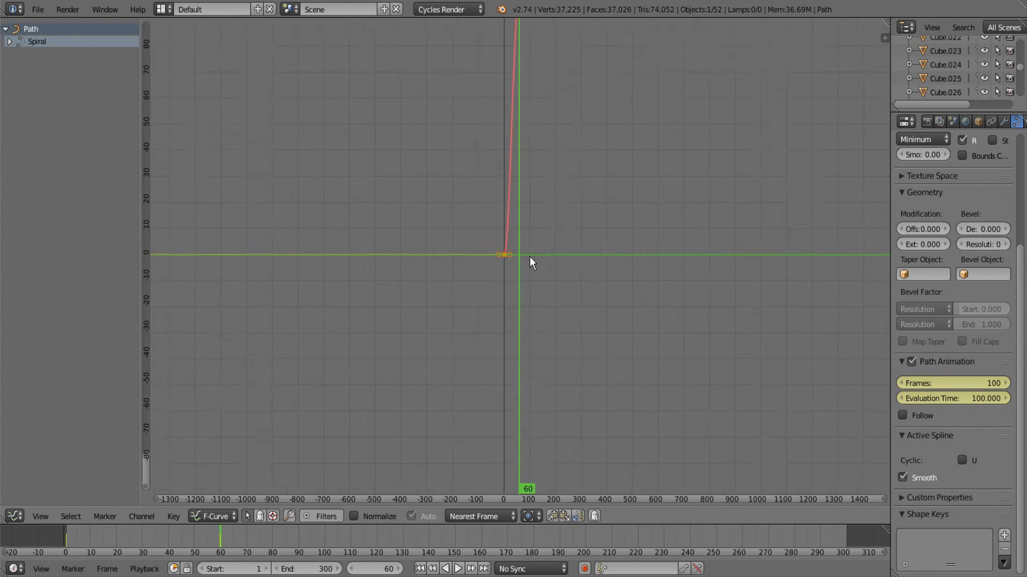
Display the path's animation curves normalized, expand the Spiral channels, and select the Path Length curve.
scroll(446, 316, up, 8)
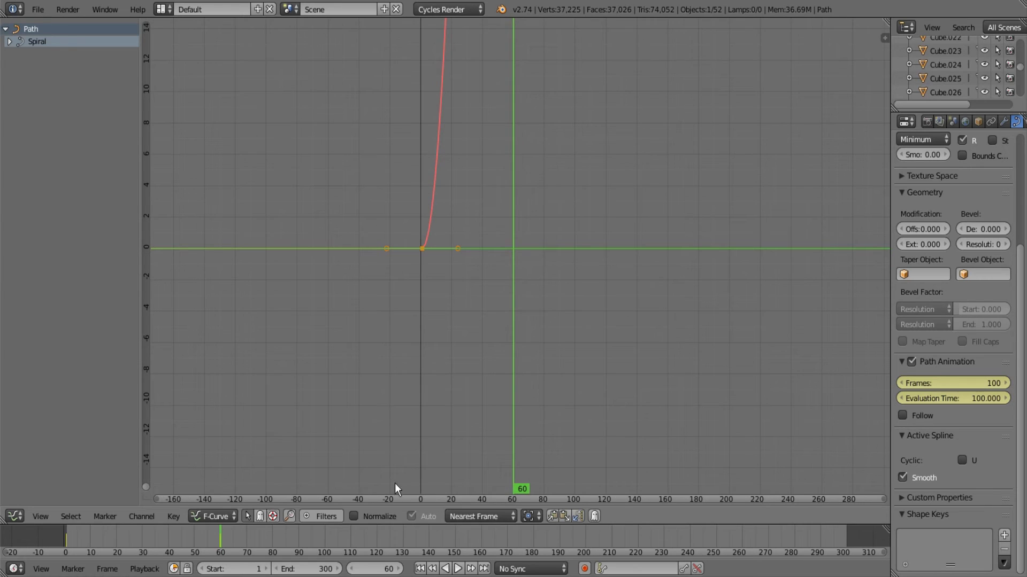
click(368, 518)
scroll(378, 280, up, 4)
click(10, 41)
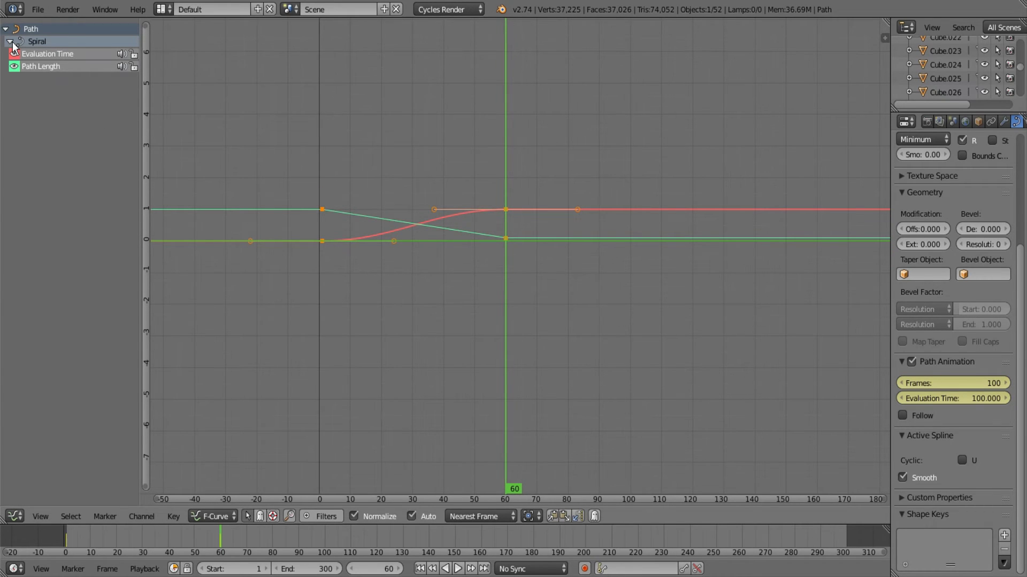
click(58, 66)
scroll(420, 268, up, 4)
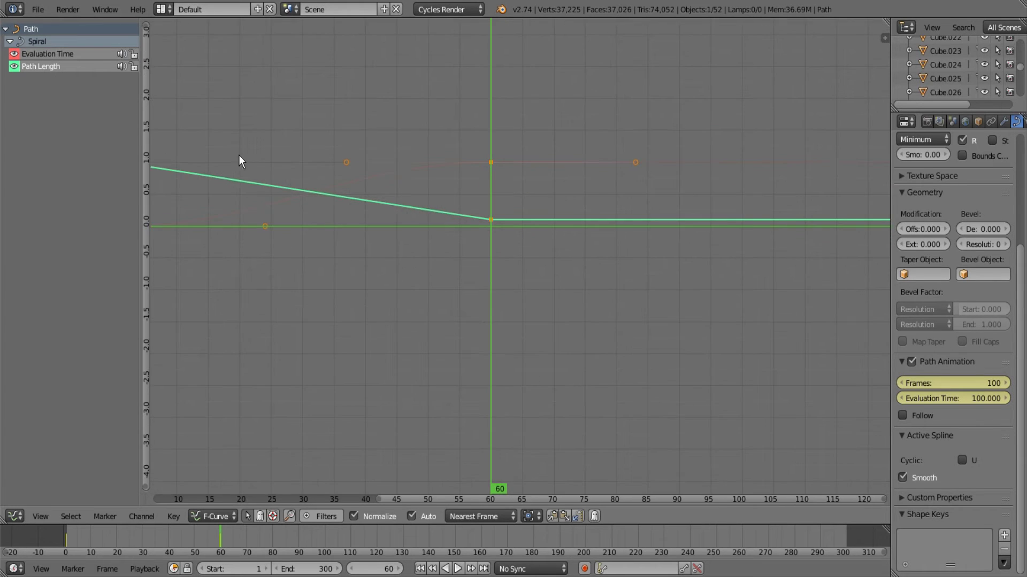
Change the interpolation of the Path Length keyframe at frame 1 to Bezier.
middle_drag(343, 185, 537, 257)
right_click(314, 235)
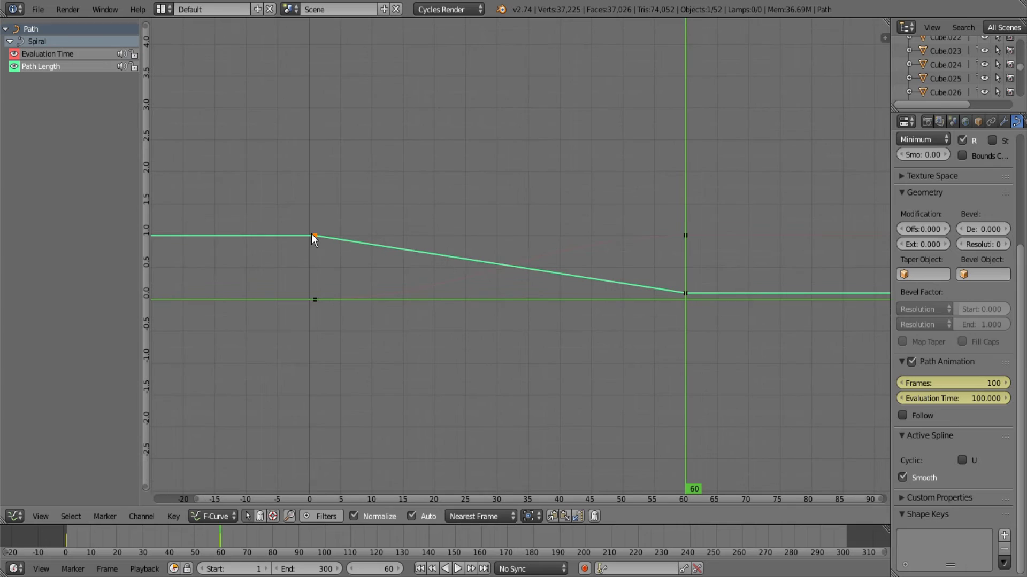
key(n)
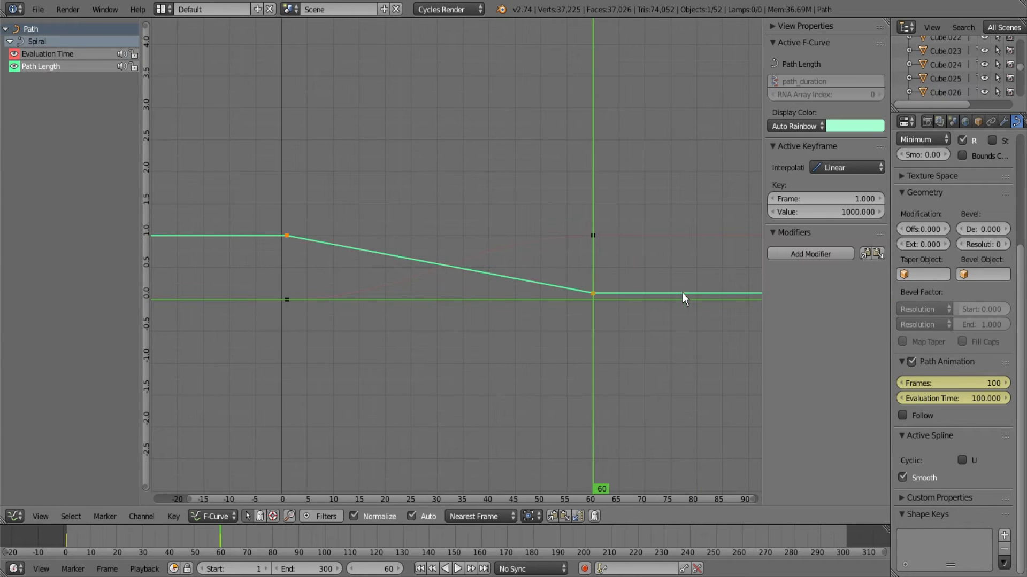
click(839, 166)
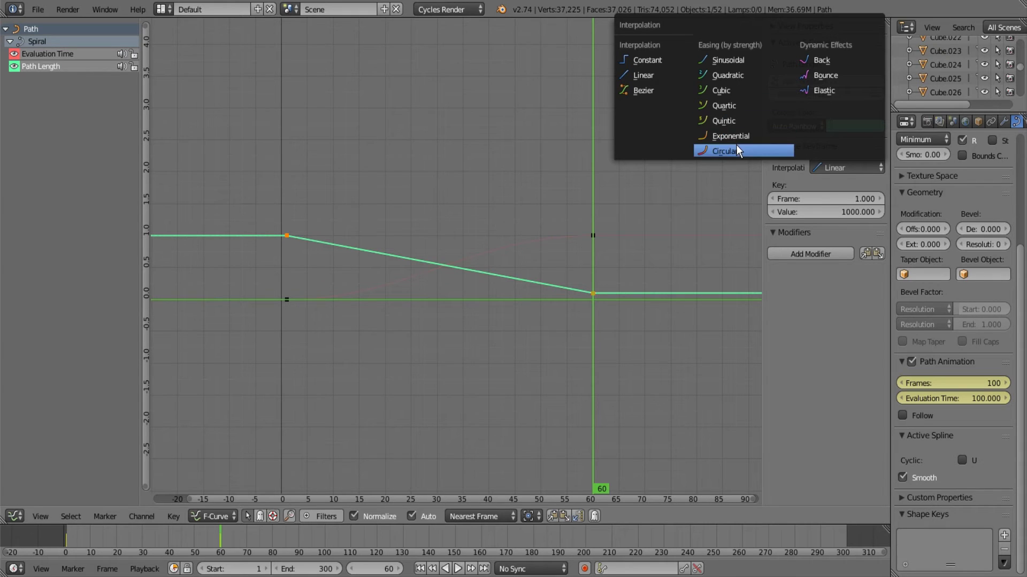
click(661, 93)
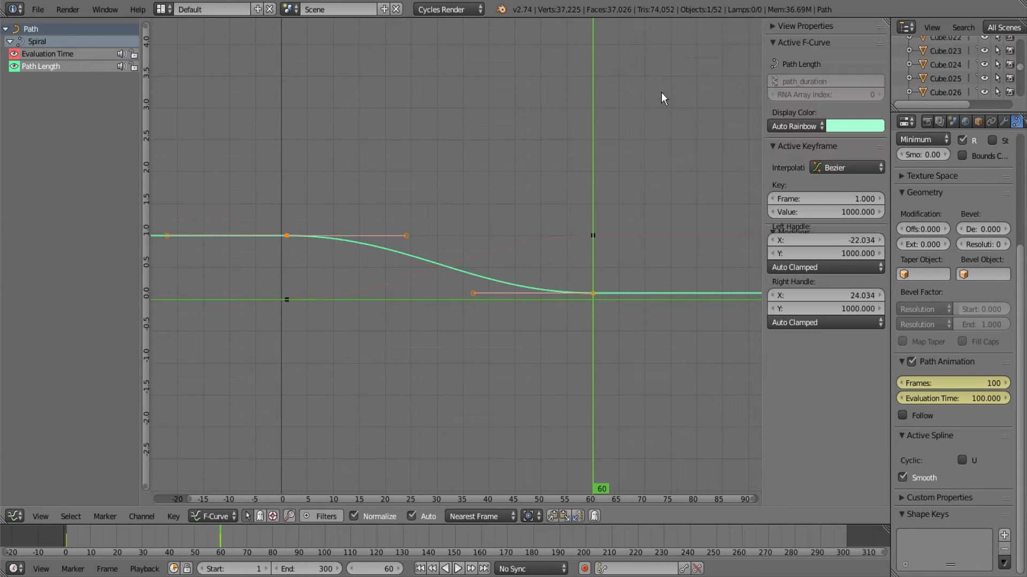
Move the right handle of the Path Length keyframe at frame 1 down to about frame 15.6, value about -1.
click(408, 236)
key(Home)
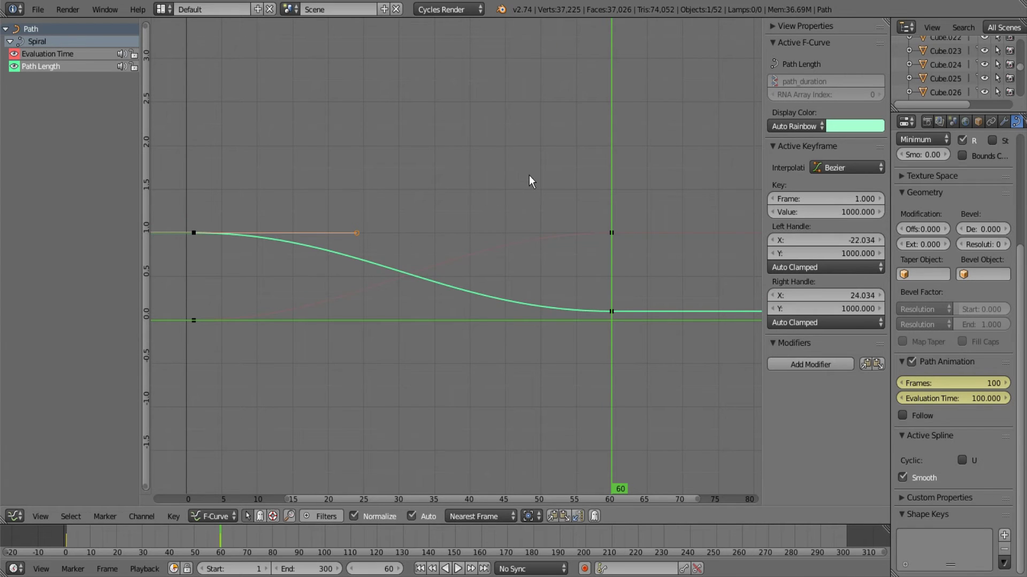
key(g)
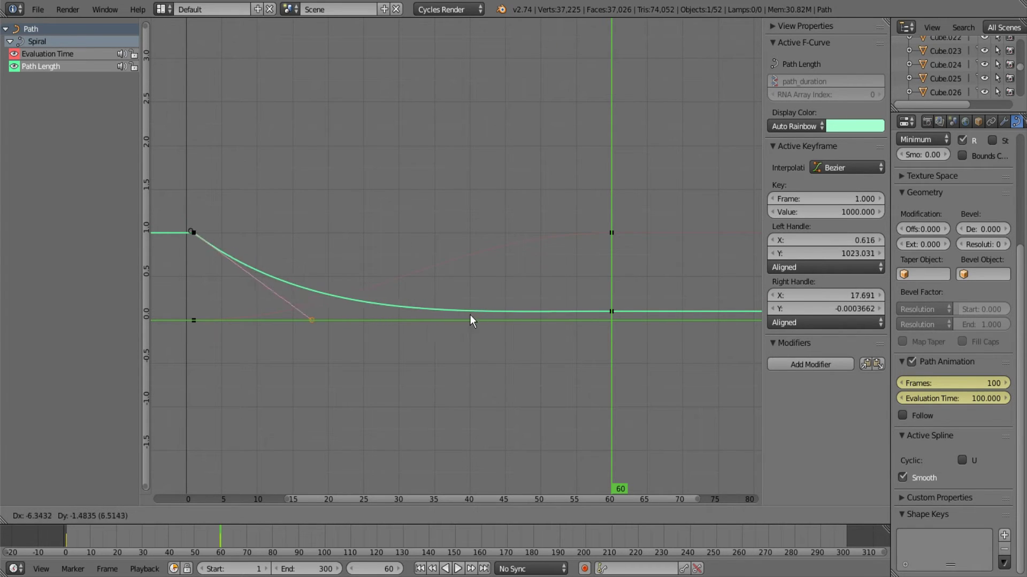
click(461, 322)
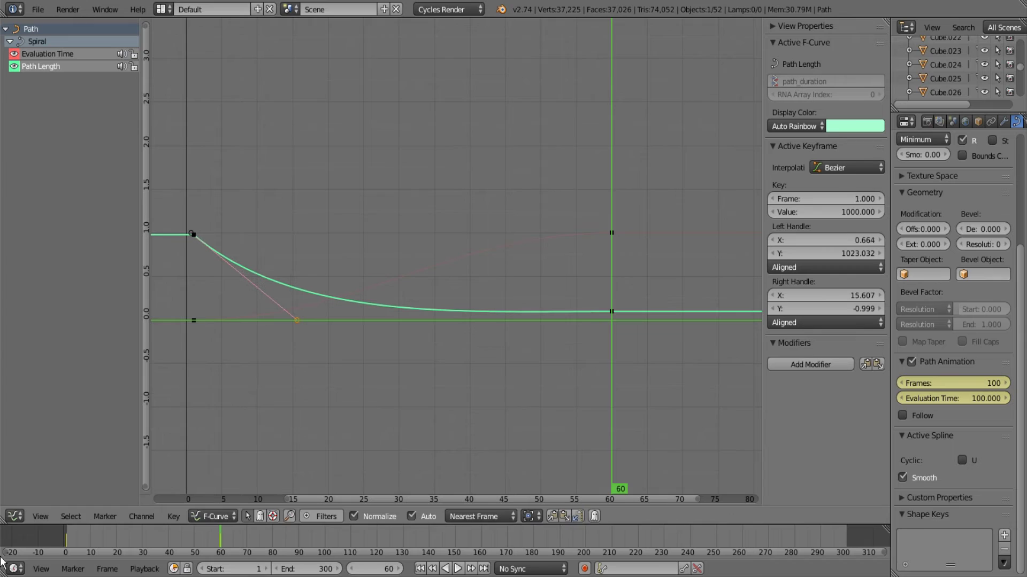
Switch to the 3D View and play the animation from frame 1 to check the balls' spreading speed.
click(16, 516)
click(27, 496)
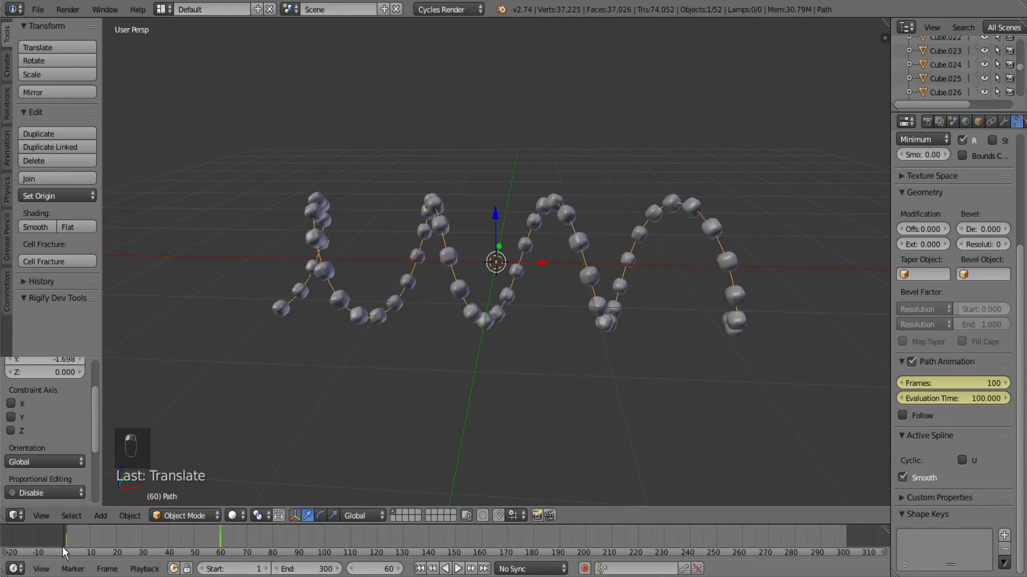
click(68, 539)
key(a)
key(alt+a)
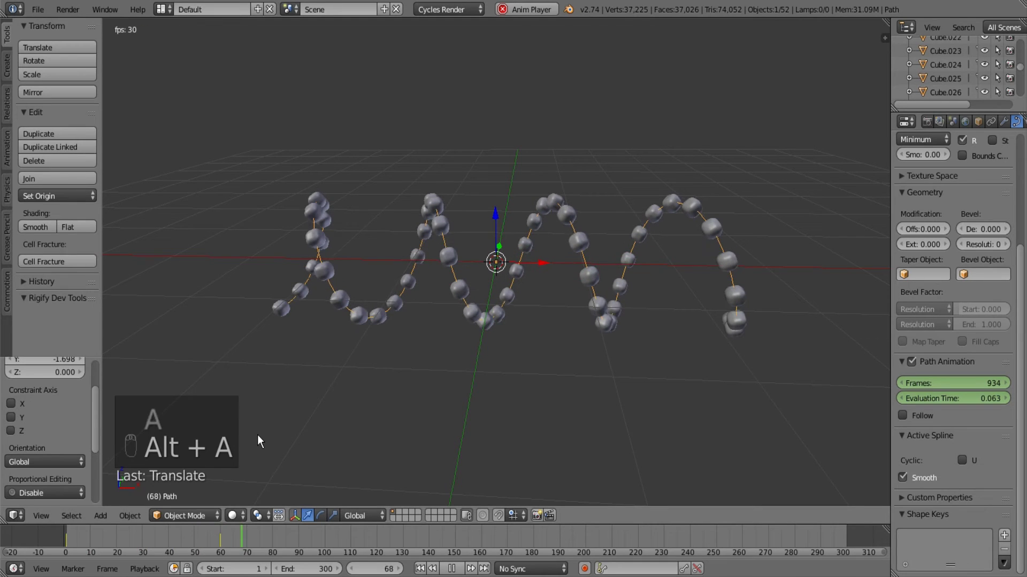
click(68, 536)
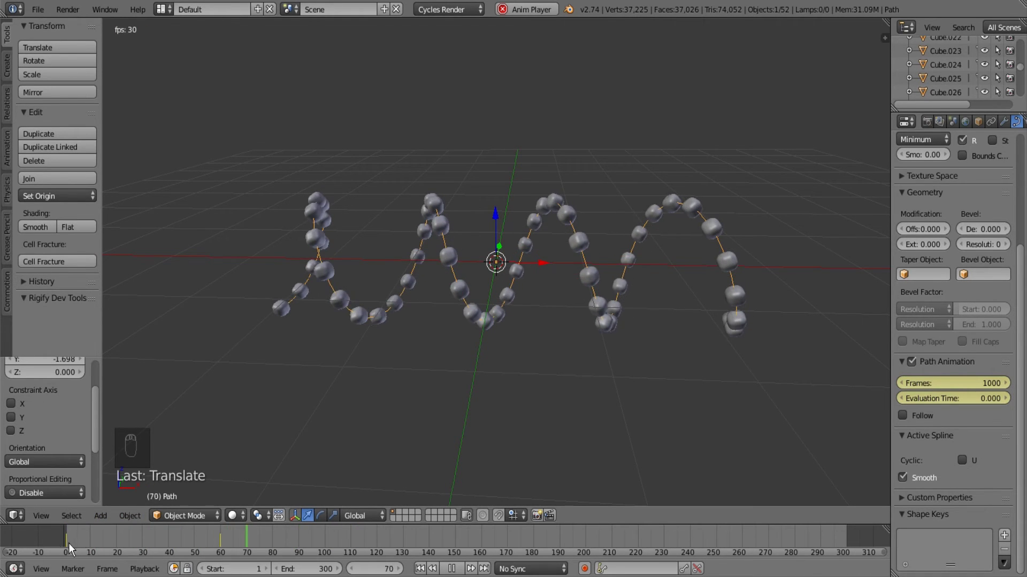
key(alt+a)
key(alt+a)
key(alt+a)
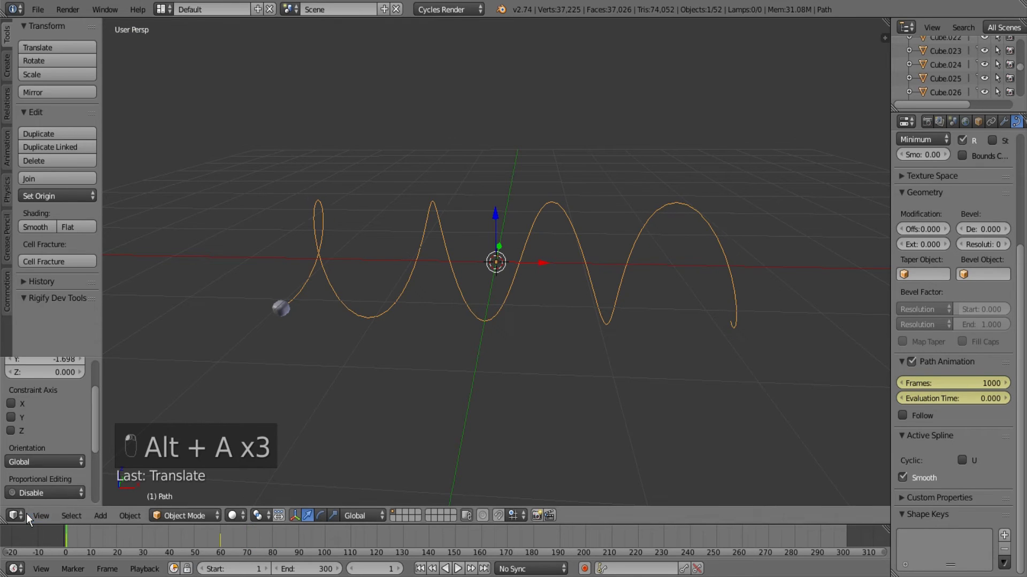
Back in the Graph Editor, move the first Path Length keyframe's right handle to about frame 8, value about 0.
click(21, 510)
click(41, 463)
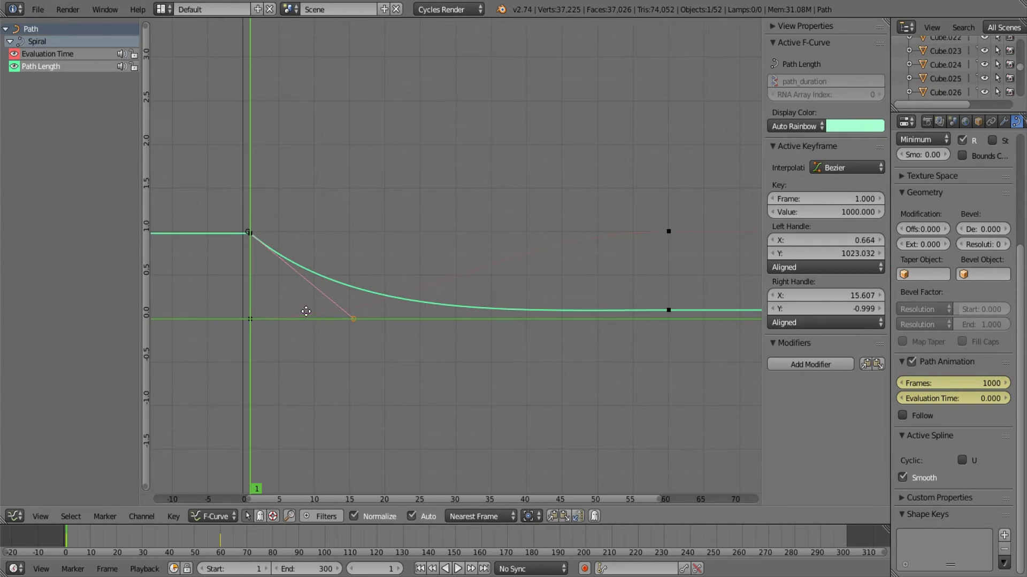
scroll(306, 311, up, 3)
scroll(382, 374, down, 1)
middle_drag(383, 373, 469, 376)
key(g)
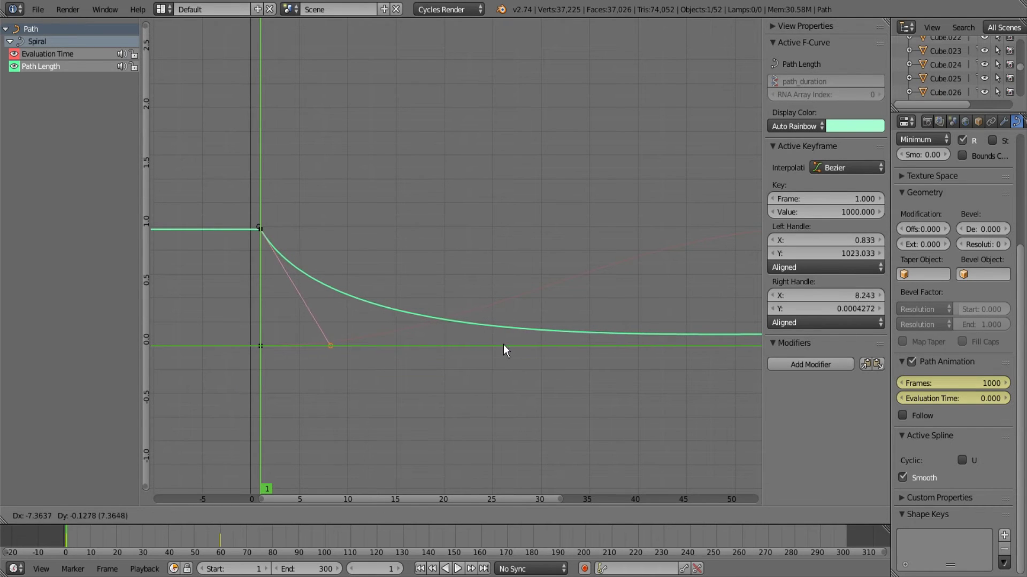
click(503, 344)
scroll(519, 343, down, 2)
Return to the 3D View and play the animation to check the steeper curve's effect on the balls.
click(14, 516)
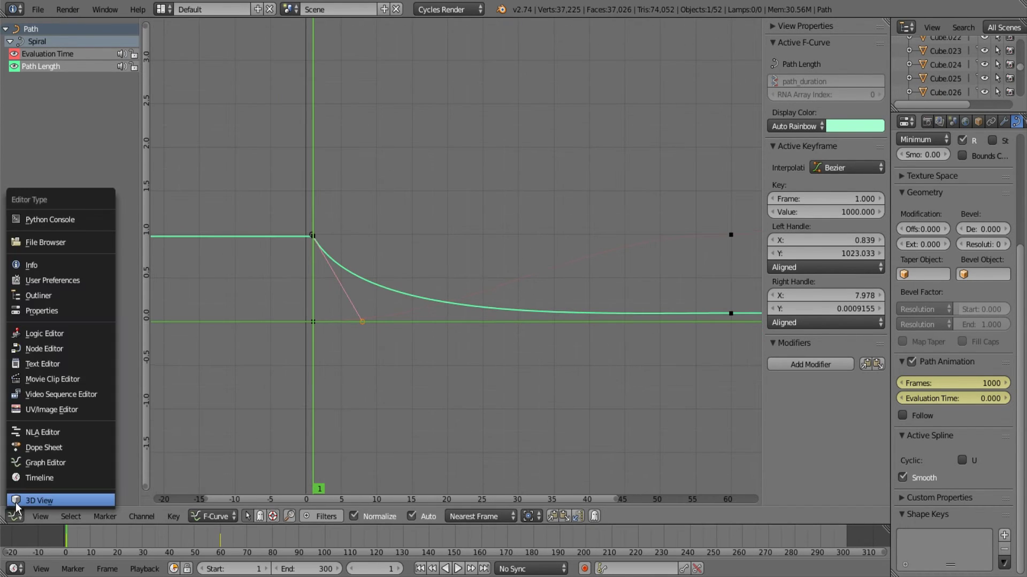
click(32, 498)
key(alt+a)
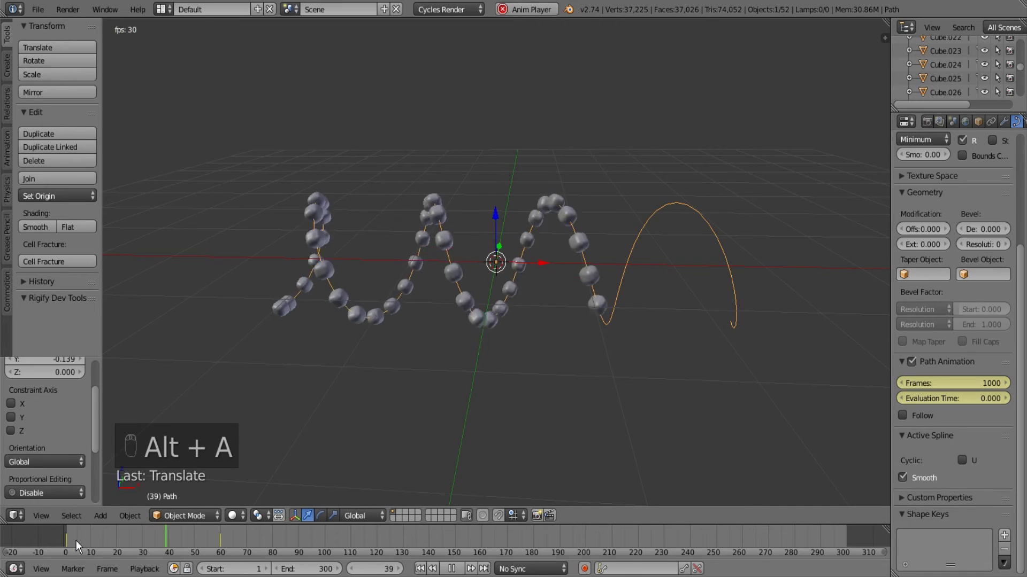
key(alt+a)
In the Graph Editor, pull the first Path Length keyframe's right handle in to about frame 5, value about 0.
click(14, 516)
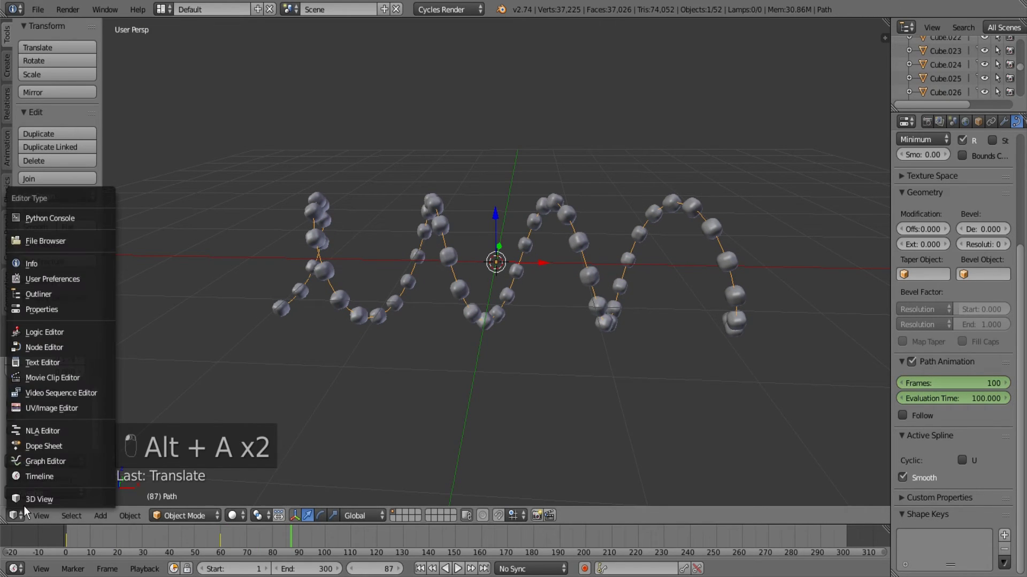
click(39, 458)
key(g)
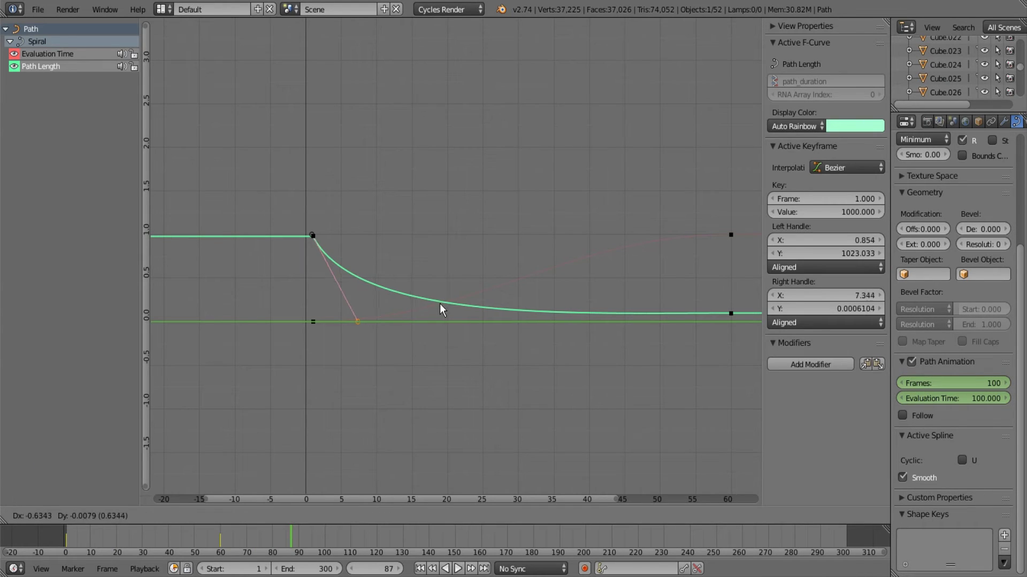
click(423, 307)
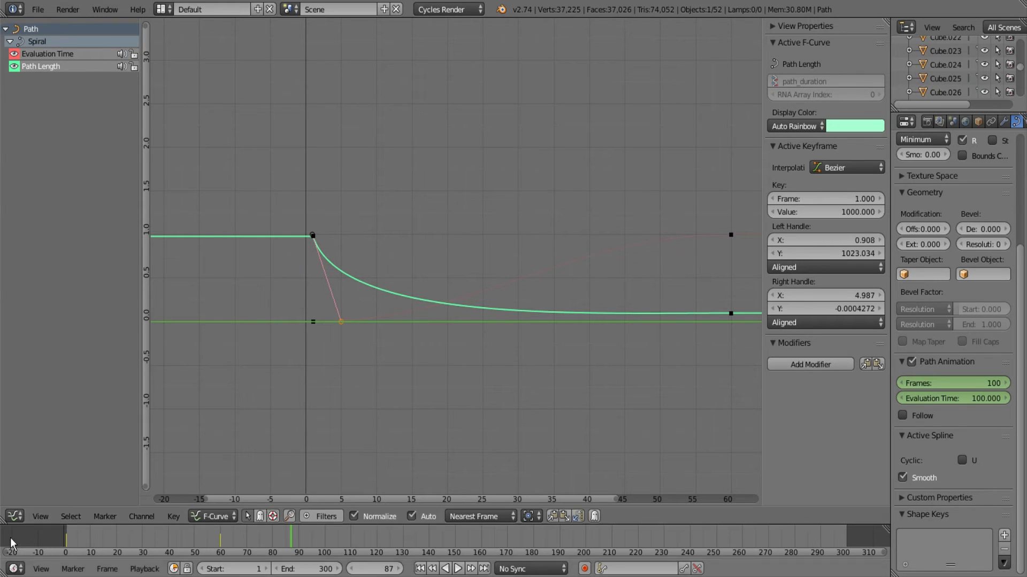
In the 3D View, replay the animation from the start to check the balls' motion, and return to frame 1.
click(14, 516)
click(21, 502)
click(65, 537)
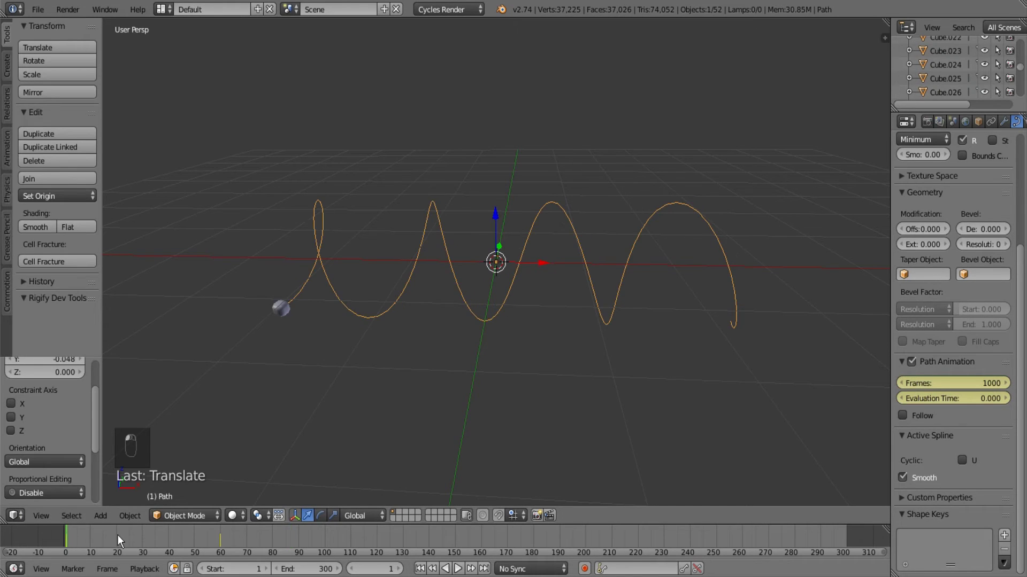
key(alt+a)
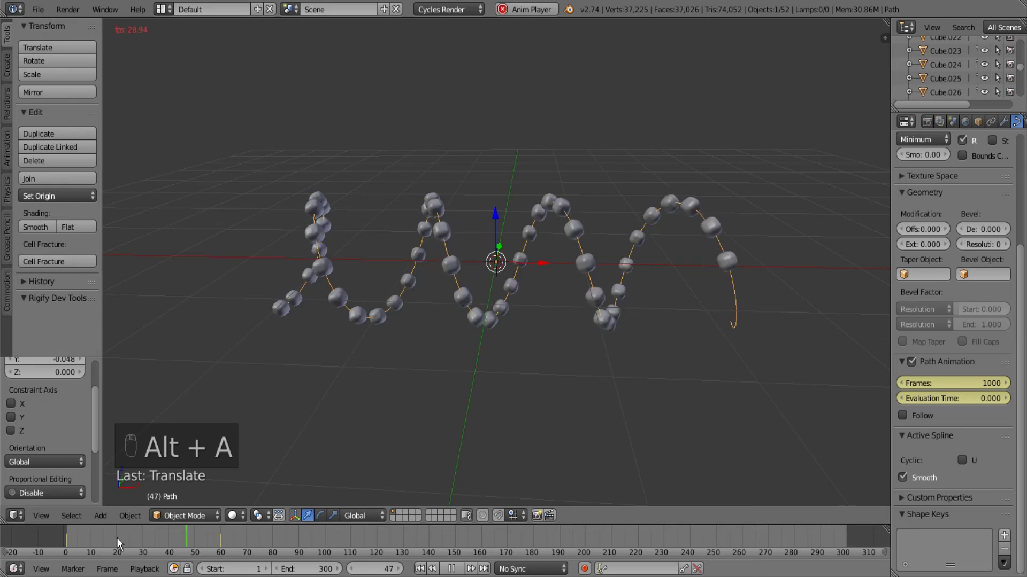
key(alt+a)
click(68, 540)
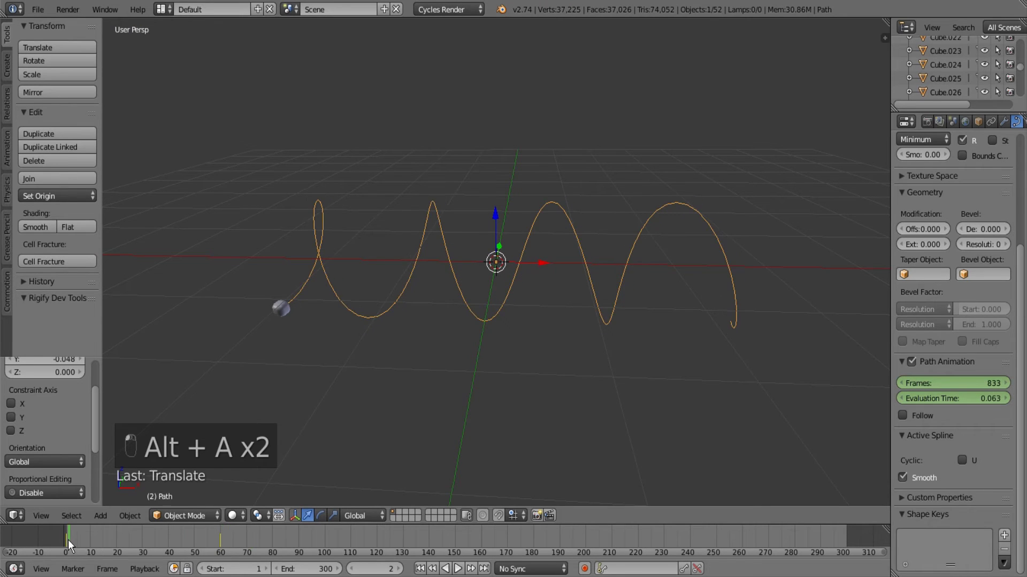
key(alt+a)
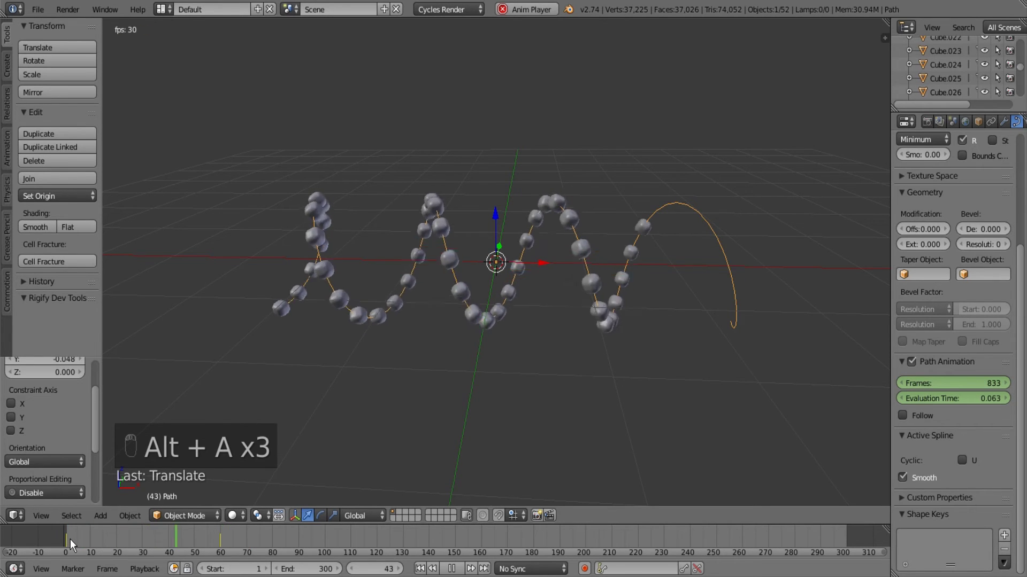
key(alt+a)
click(65, 539)
Move the spiral path to the second layer so that only the balls remain in view.
middle_drag(514, 304, 540, 321)
key(m)
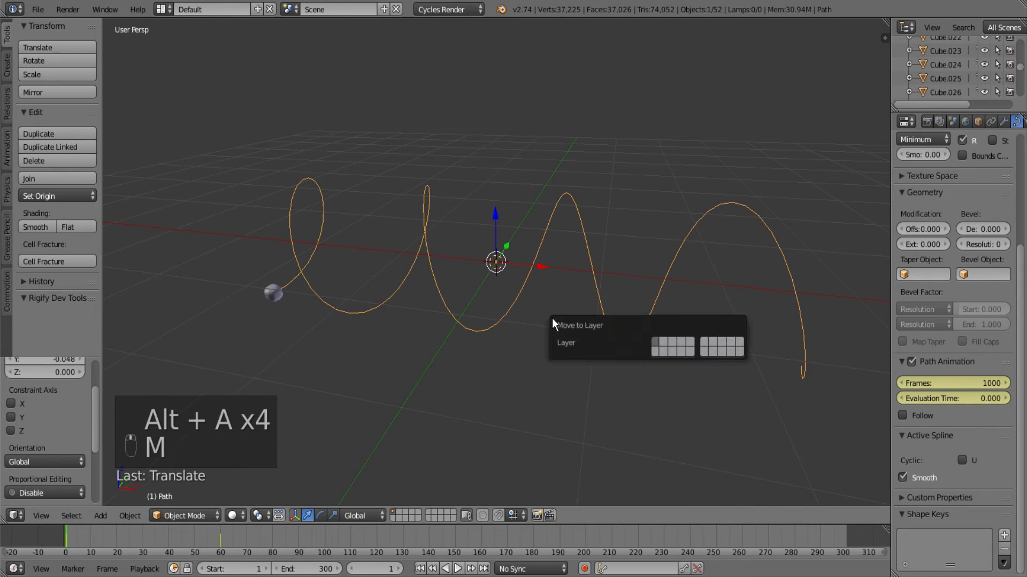
click(663, 345)
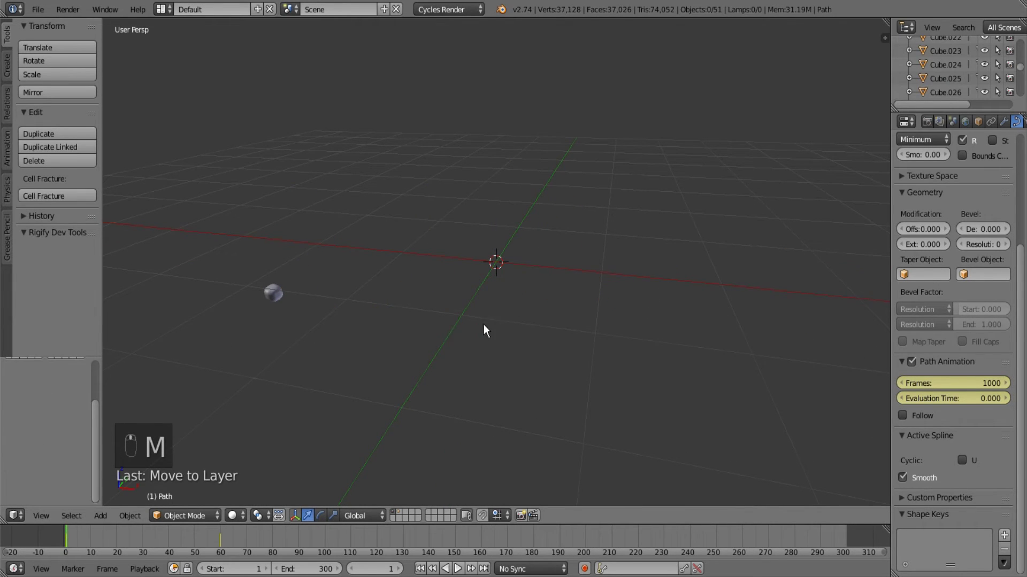
Go to frame 60 and select all the balls.
middle_drag(483, 325, 259, 493)
drag(70, 540, 221, 543)
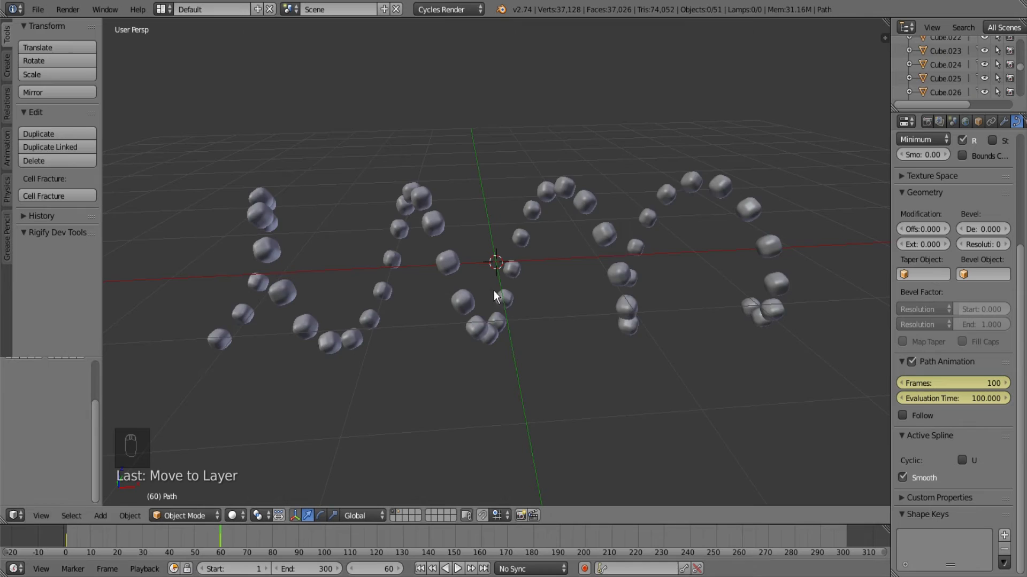
scroll(532, 299, down, 3)
key(a)
middle_drag(633, 280, 605, 275)
scroll(604, 274, up, 5)
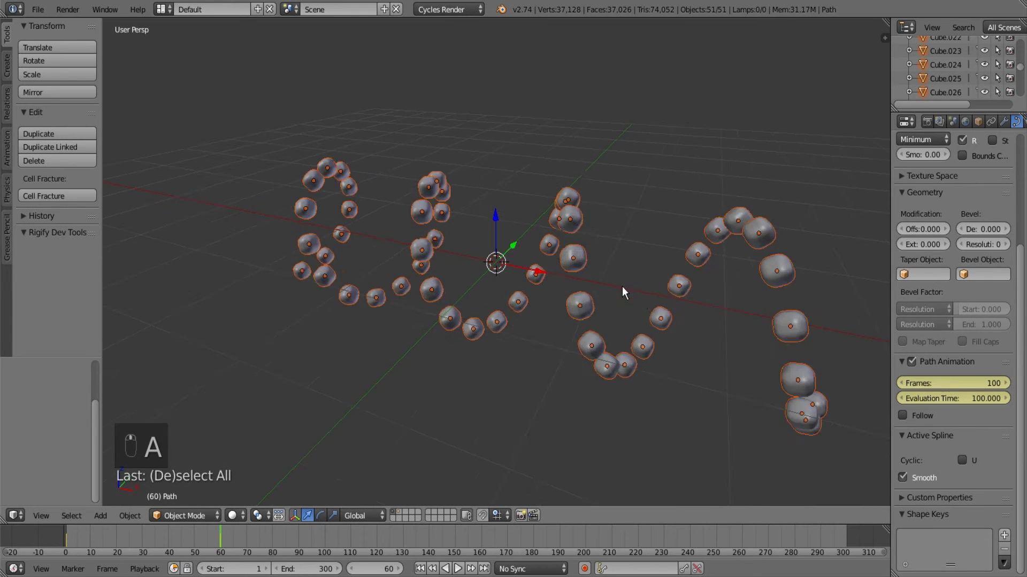
scroll(642, 347, down, 4)
middle_drag(637, 323, 637, 344)
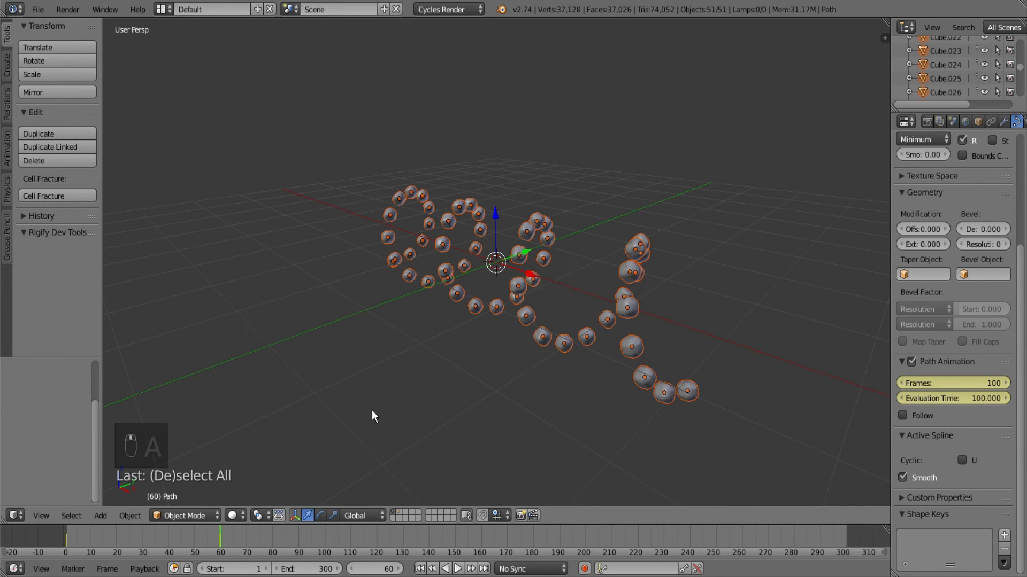
Make one of the selected balls near the centre active and set the pivot point to 3D Cursor.
shift+right_click(519, 254)
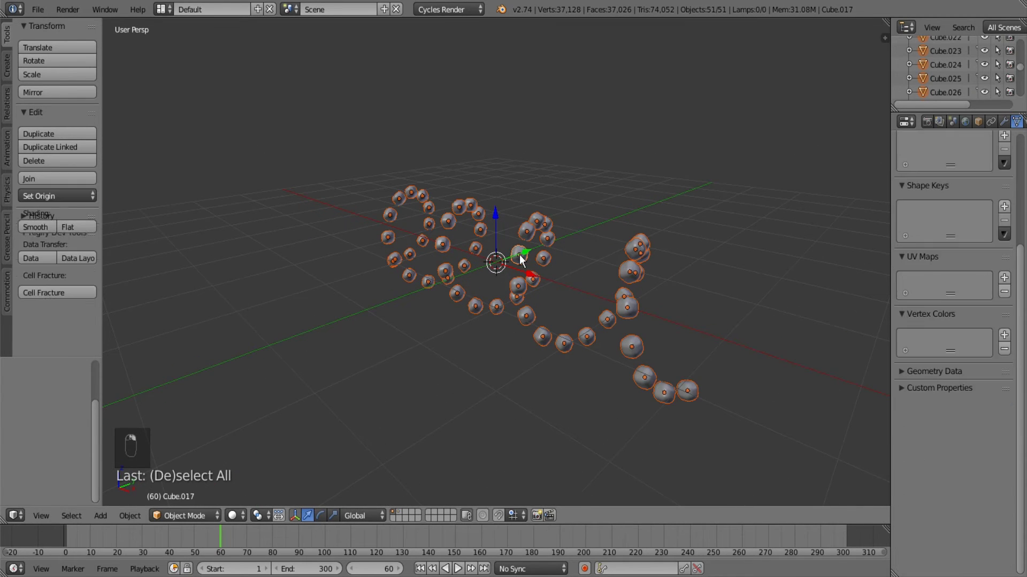
click(267, 516)
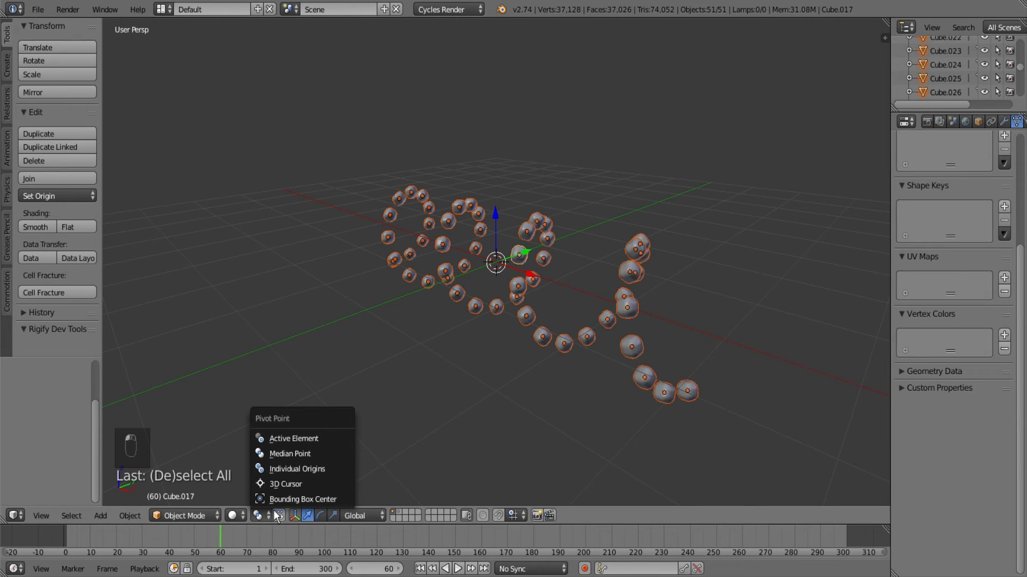
click(283, 483)
middle_drag(464, 343, 369, 447)
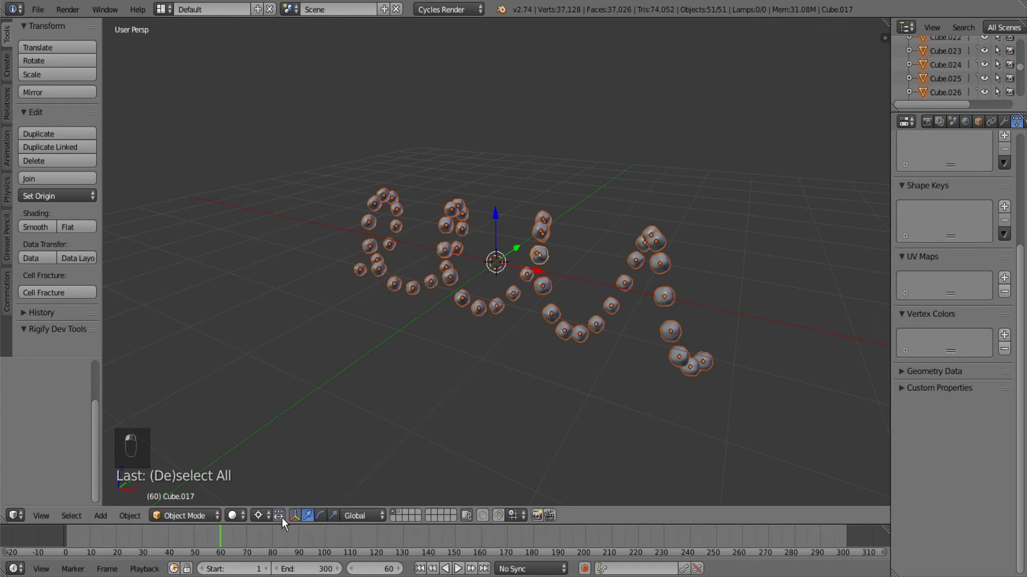
scroll(594, 299, down, 5)
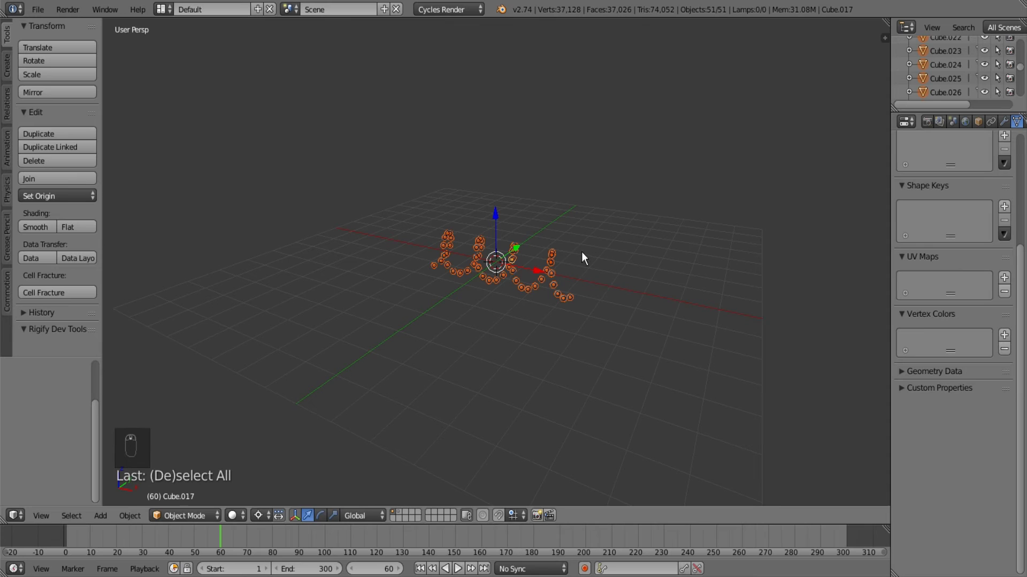
key(s)
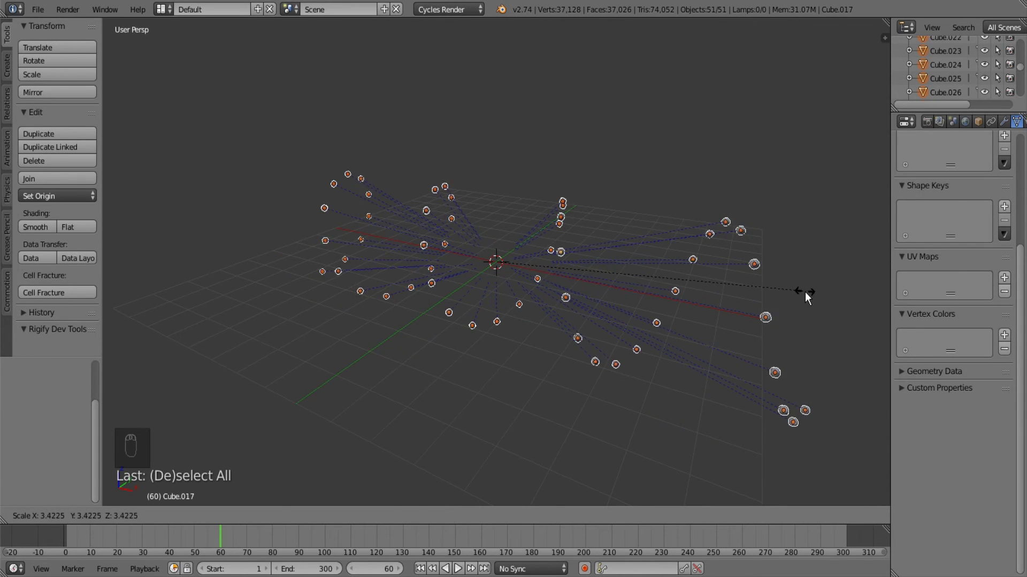
right_click(804, 292)
Insert a Location keyframe for all the balls at frame 60 and go to frame 70.
middle_drag(531, 307, 606, 309)
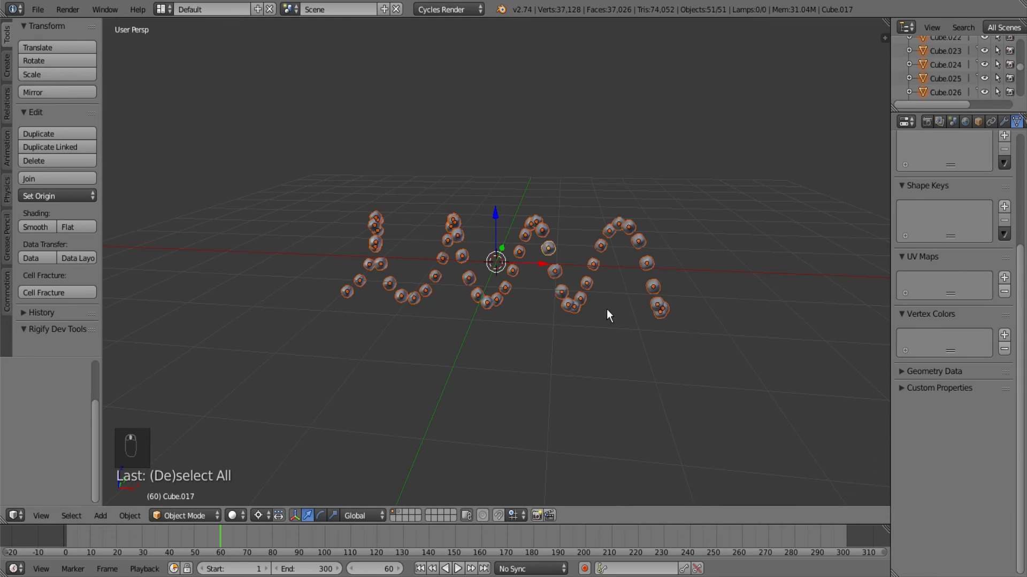
key(i)
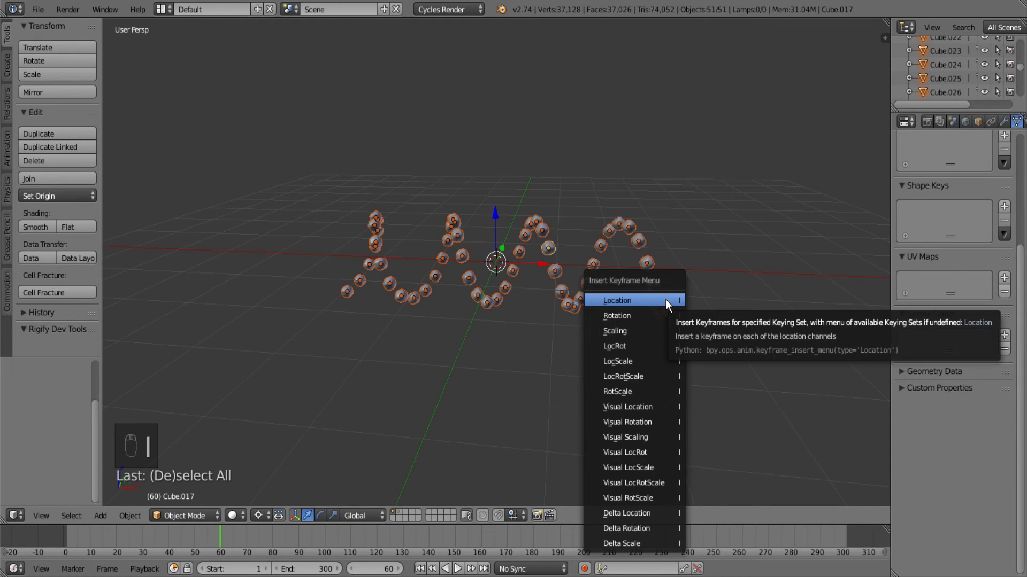
click(665, 299)
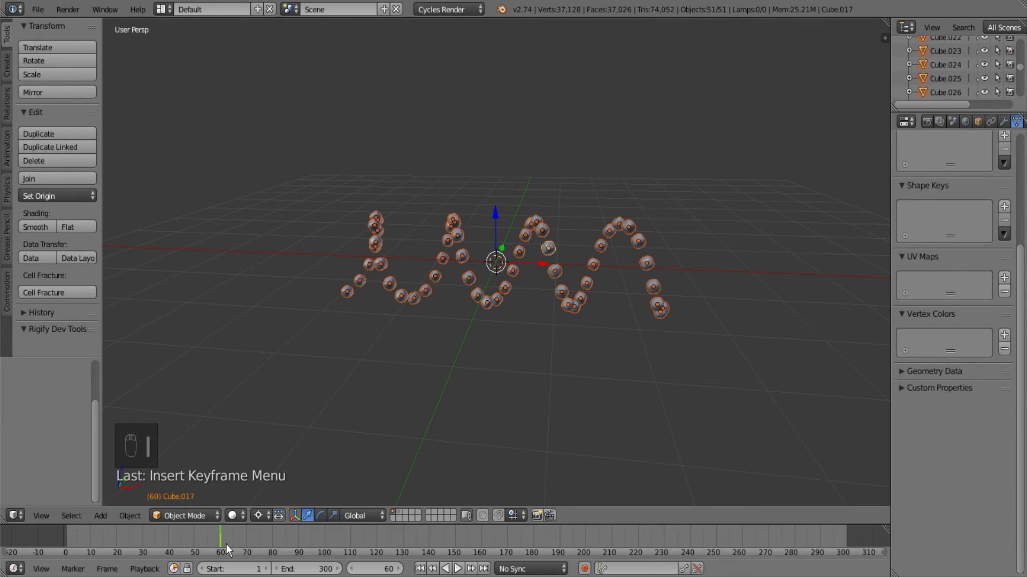
drag(224, 543, 247, 539)
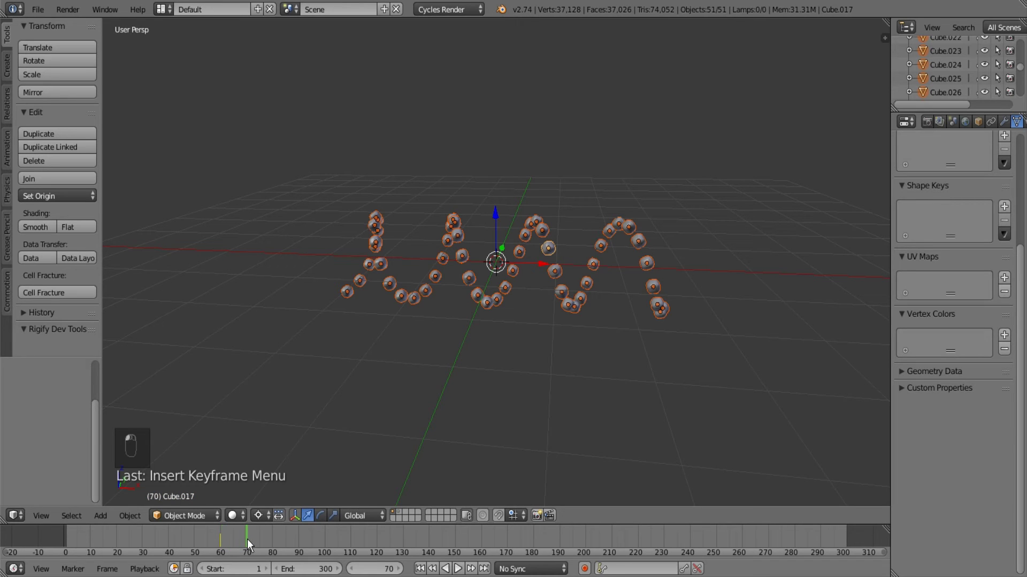
Scale the balls uniformly by about 3.73 around the 3D cursor, then by about 0.59 along the global X axis.
middle_drag(428, 401, 589, 268)
key(s)
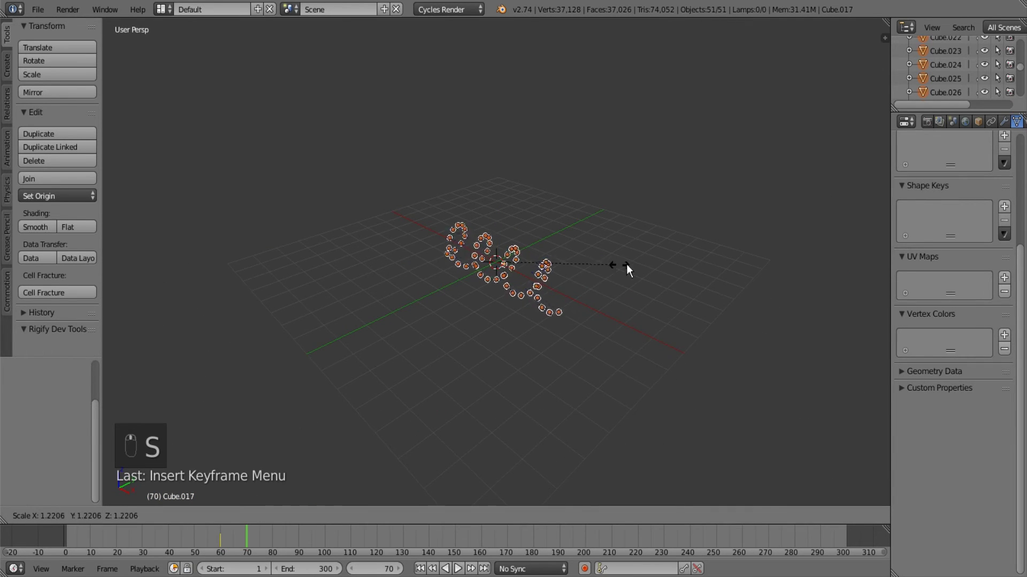
click(864, 261)
middle_drag(864, 260, 733, 226)
key(s)
key(x)
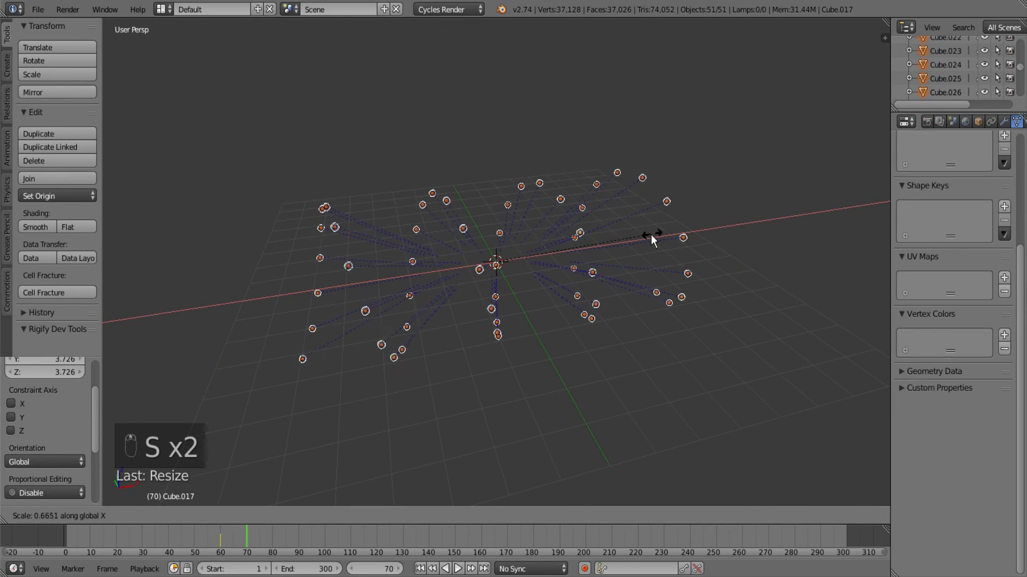
click(634, 236)
Move the selected balls along their local X axes.
key(g)
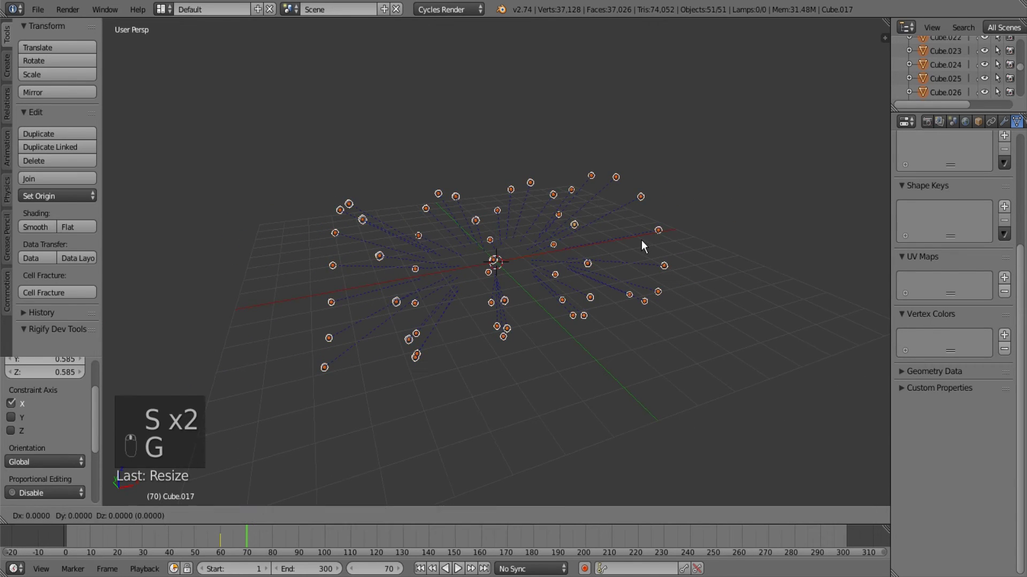
key(x)
key(x)
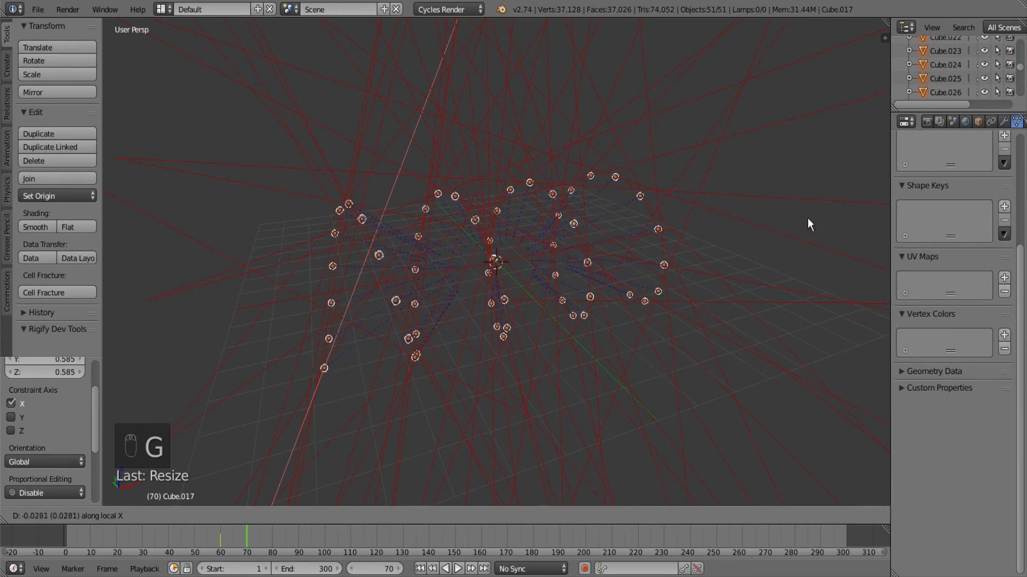
click(699, 249)
Rotate the balls about 1.1 degrees around their local X axes, then rotate them around their local Z axes.
key(r)
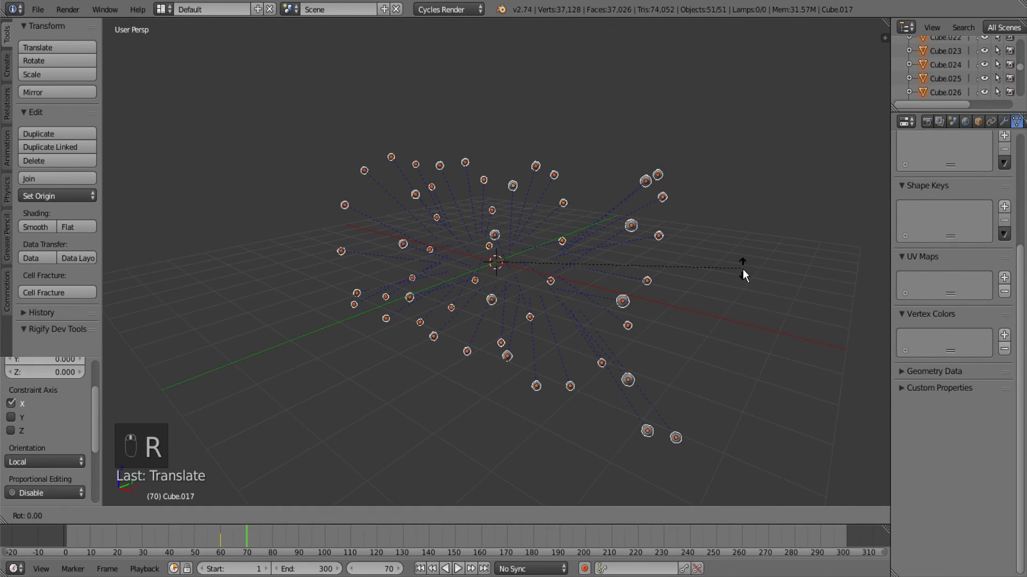
key(x)
key(x)
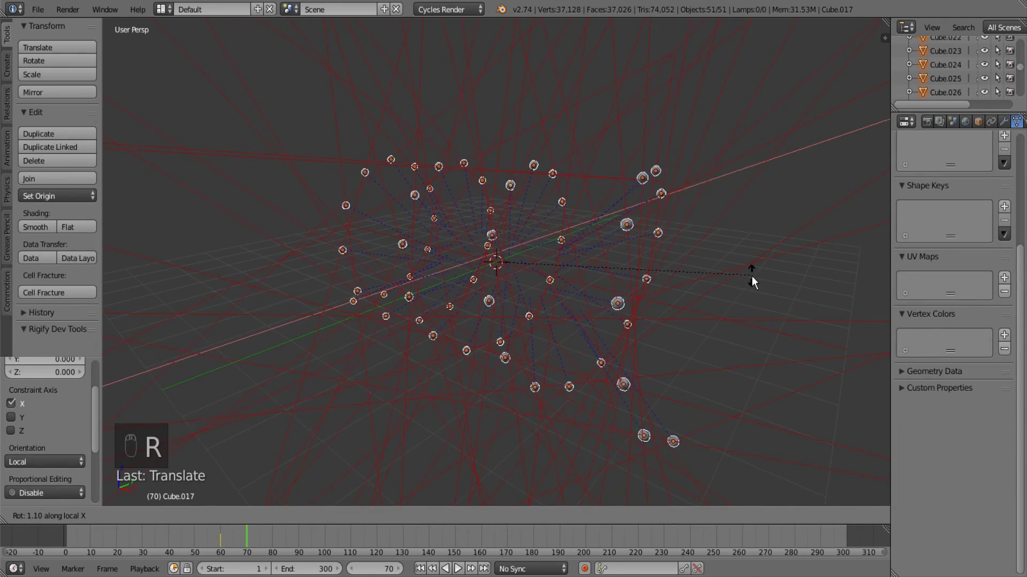
click(752, 276)
key(r)
key(z)
key(z)
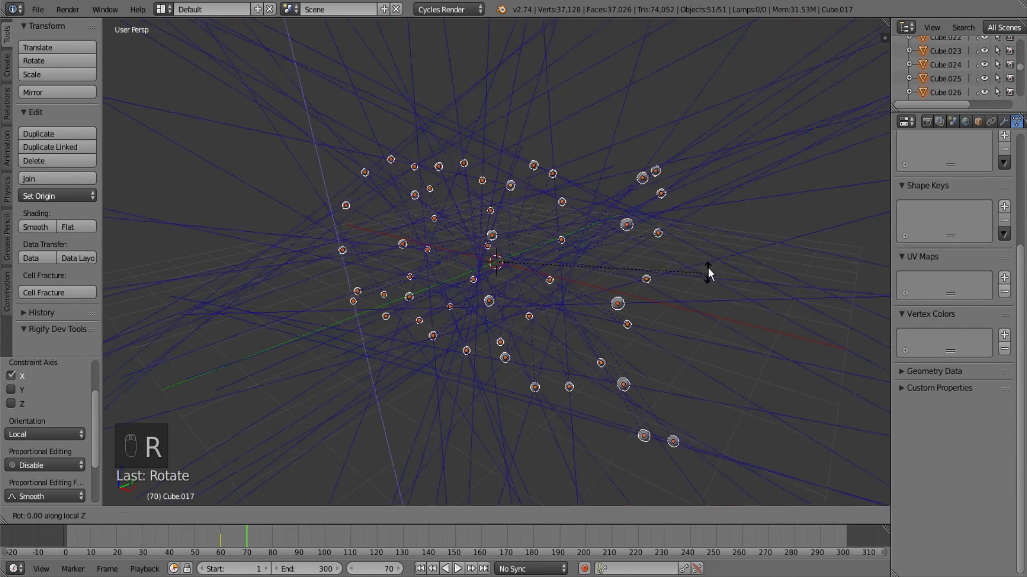
click(613, 270)
Rotate the balls slightly around their local X axes once more.
middle_drag(686, 255, 664, 264)
scroll(664, 264, up, 2)
key(r)
key(x)
key(x)
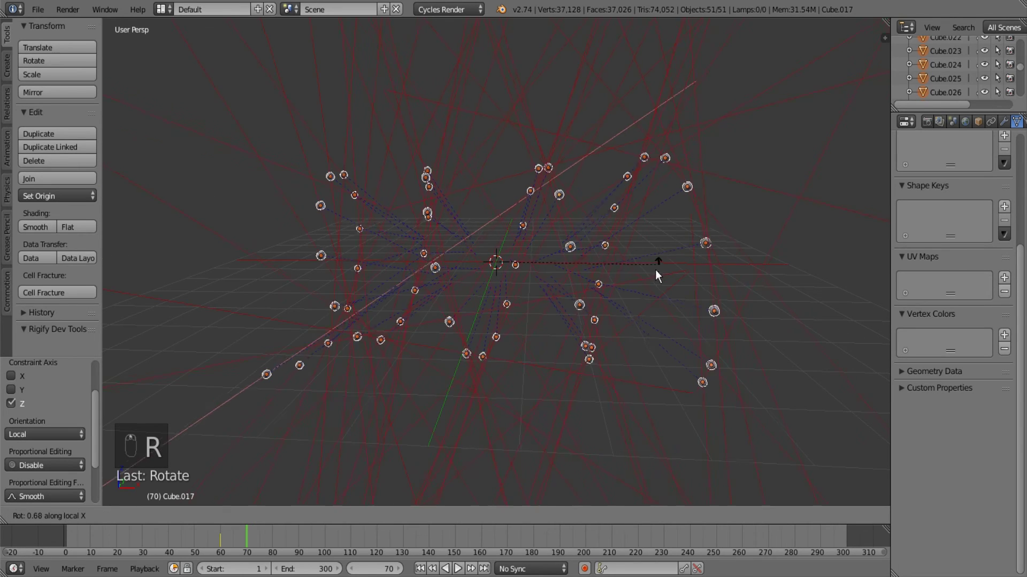
click(653, 267)
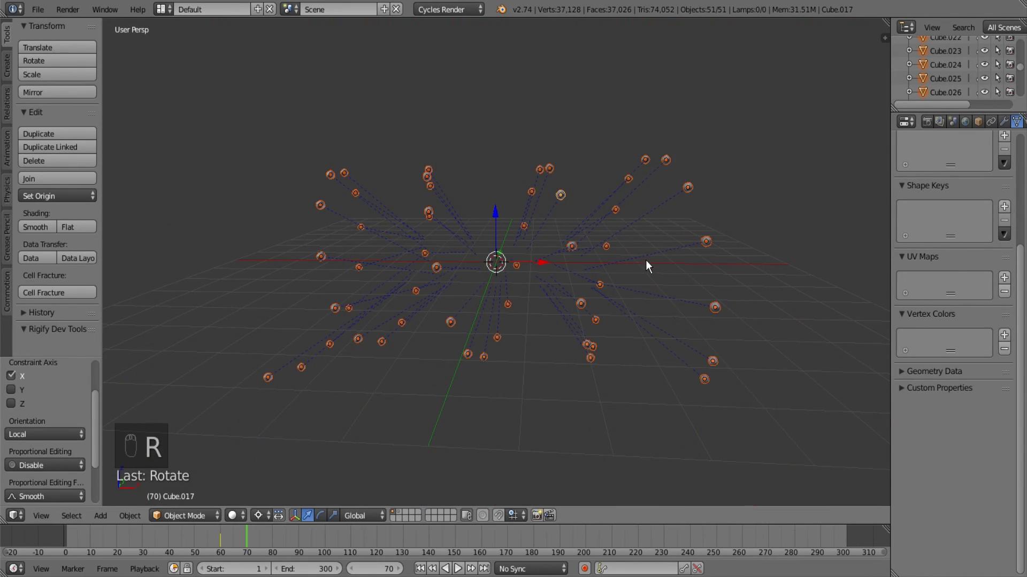
Scale the balls outward by about 1.1 and insert a Location keyframe at frame 70.
key(s)
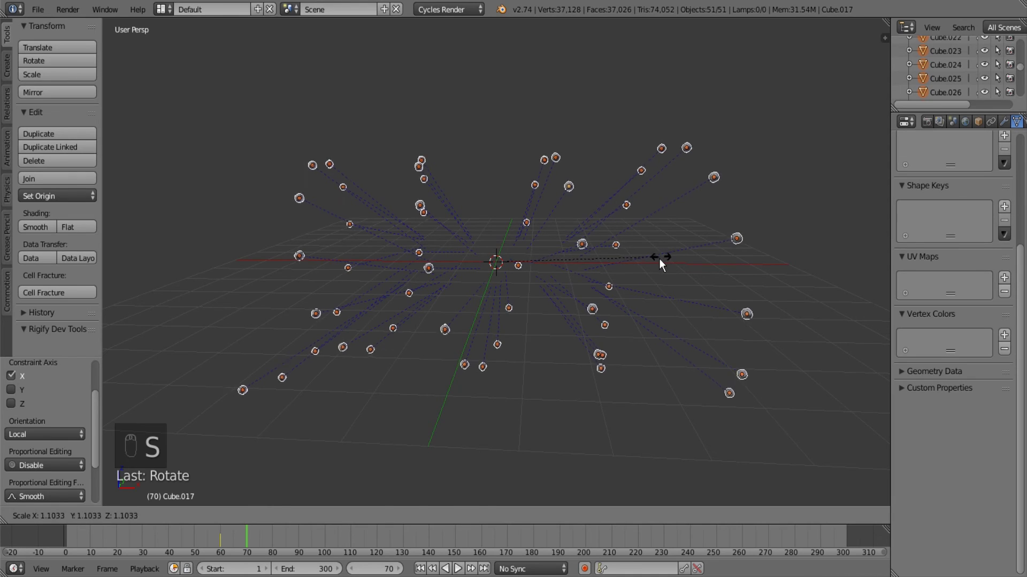
click(659, 259)
key(i)
click(659, 259)
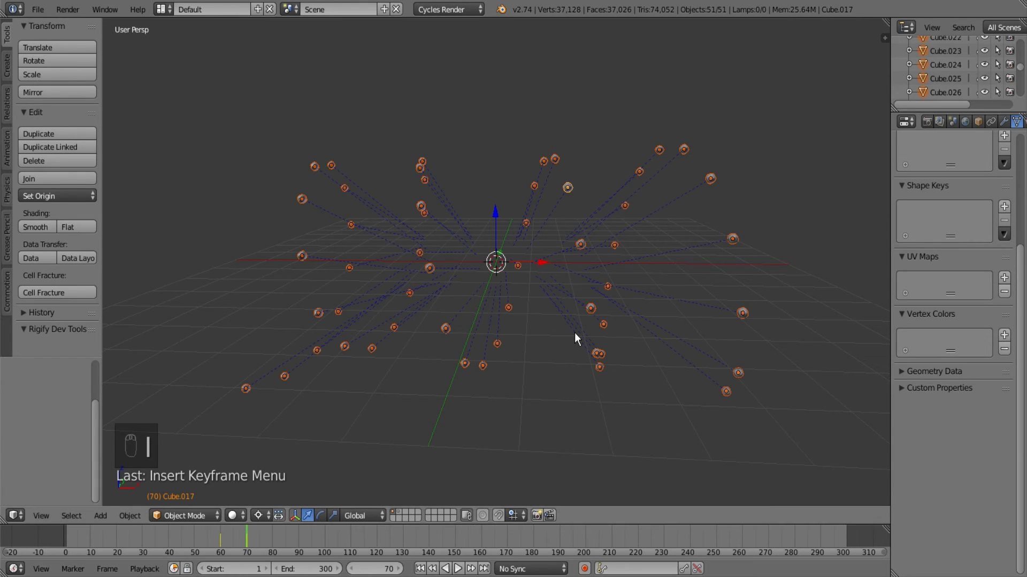
Undo the frame 70 keyframe and all the scaling, moving and rotating of the balls made at that frame.
key(ctrl+z)
key(ctrl+z)
key(ctrl+z)
key(ctrl+z)
key(ctrl+z)
key(ctrl+z)
key(ctrl+z)
key(ctrl+z)
key(ctrl+z)
key(ctrl+z)
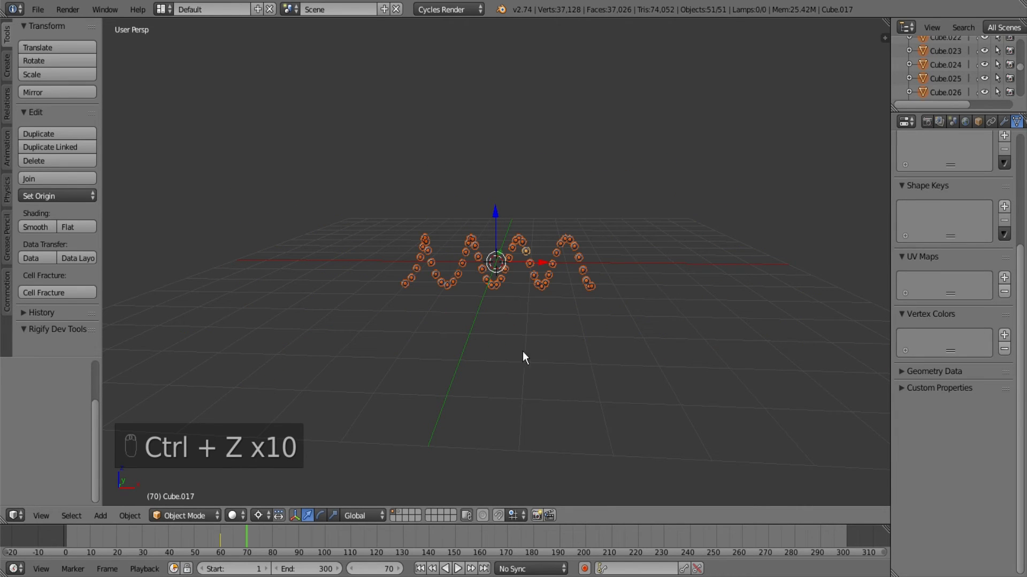
Scale the balls uniformly by about 4.58 around the 3D cursor, then by about 0.43 along the global X axis.
key(s)
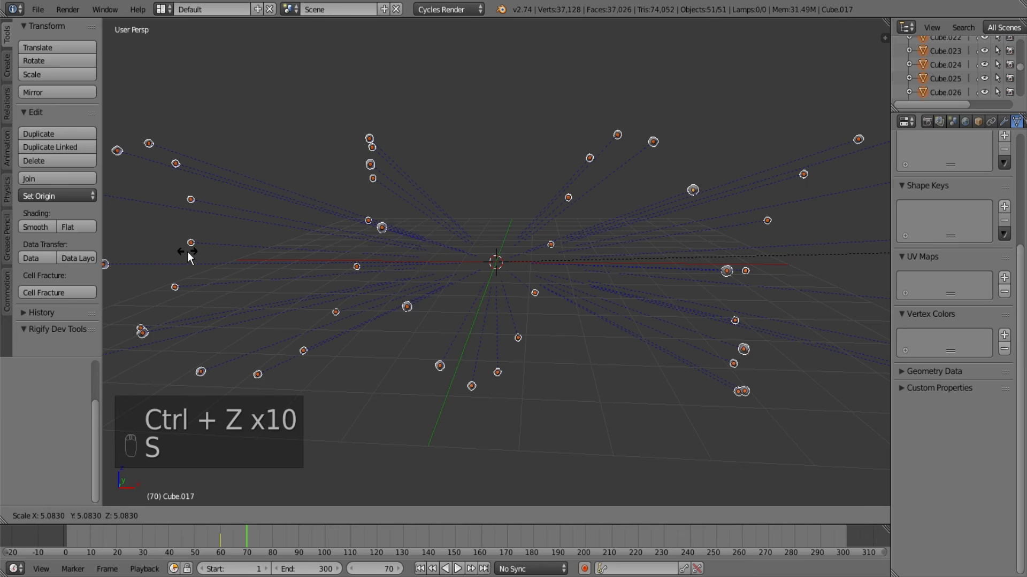
click(140, 262)
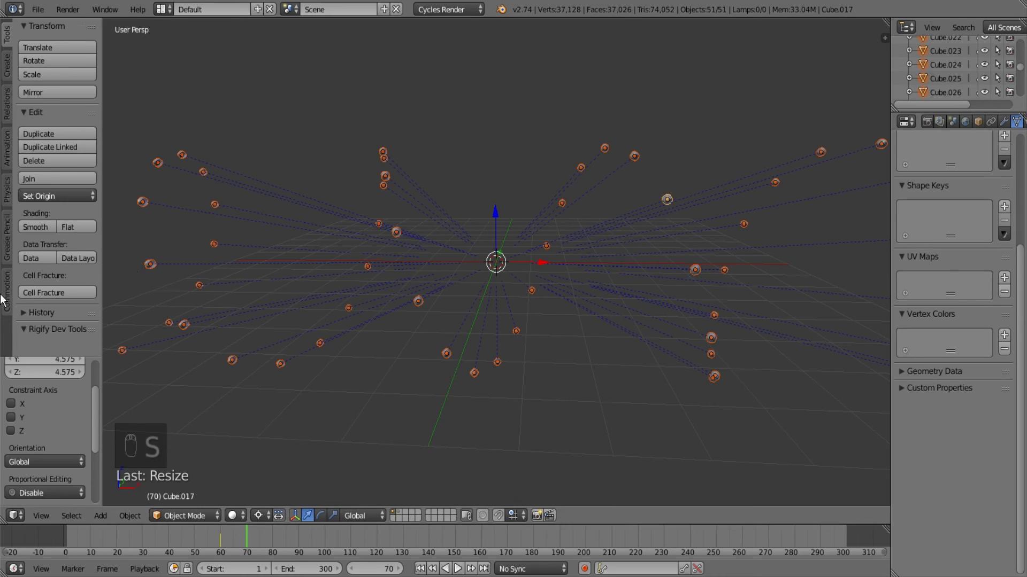
scroll(6, 299, down, 3)
scroll(535, 345, down, 3)
scroll(535, 345, down, 4)
key(s)
key(x)
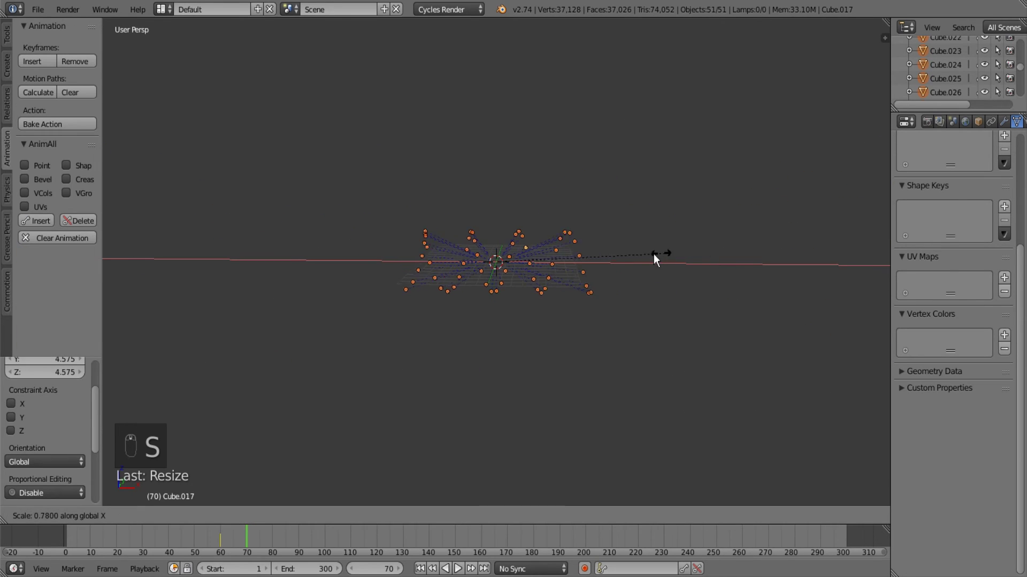
click(591, 250)
Widen the spread of the balls by scaling them about 1.24 along the global X axis.
scroll(575, 275, up, 6)
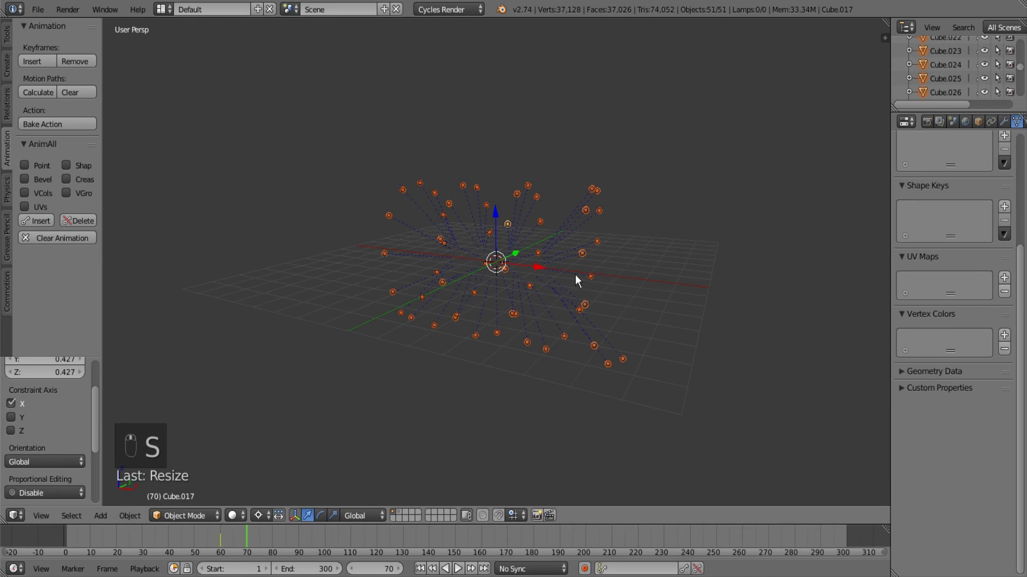
key(s)
key(x)
click(625, 287)
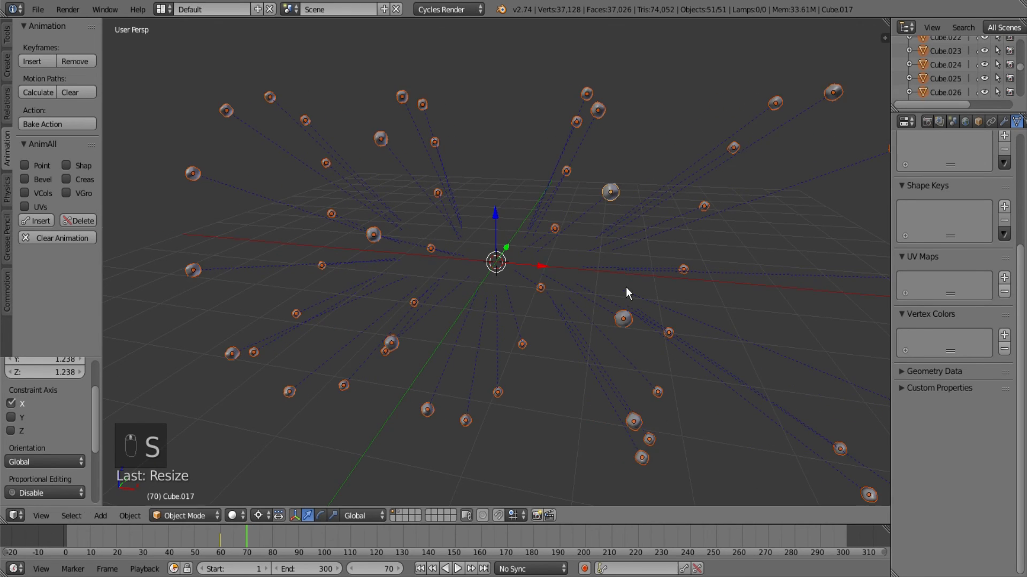
Scatter the balls by moving them slightly along their local Z axes, then along their local X axes.
key(g)
key(z)
key(z)
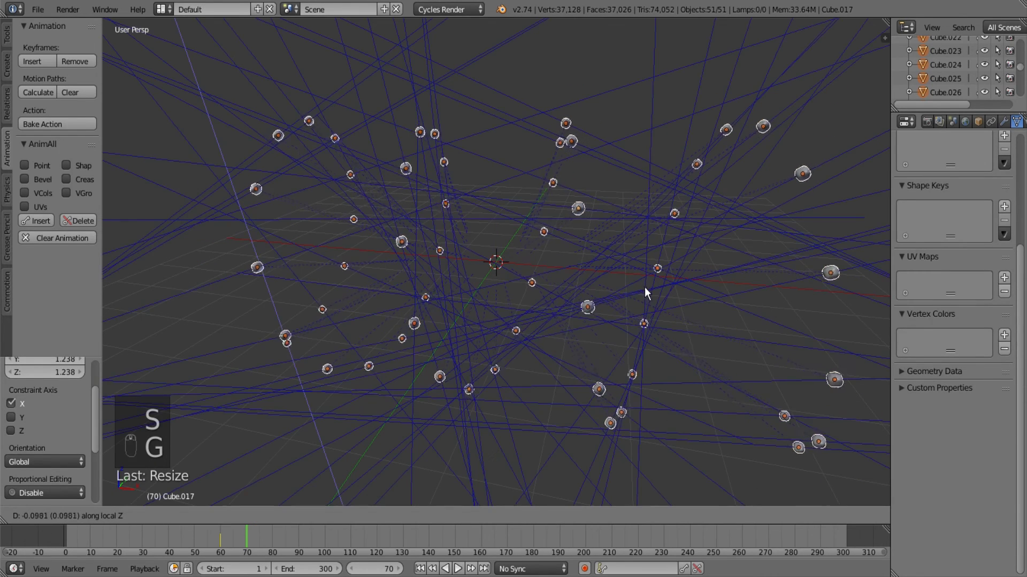
click(652, 297)
key(g)
key(x)
key(x)
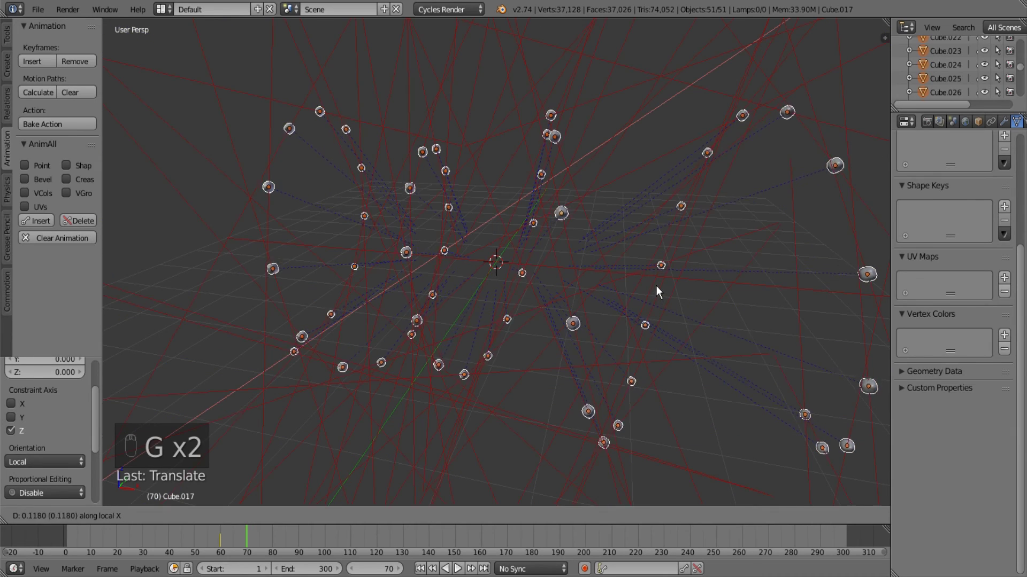
click(664, 275)
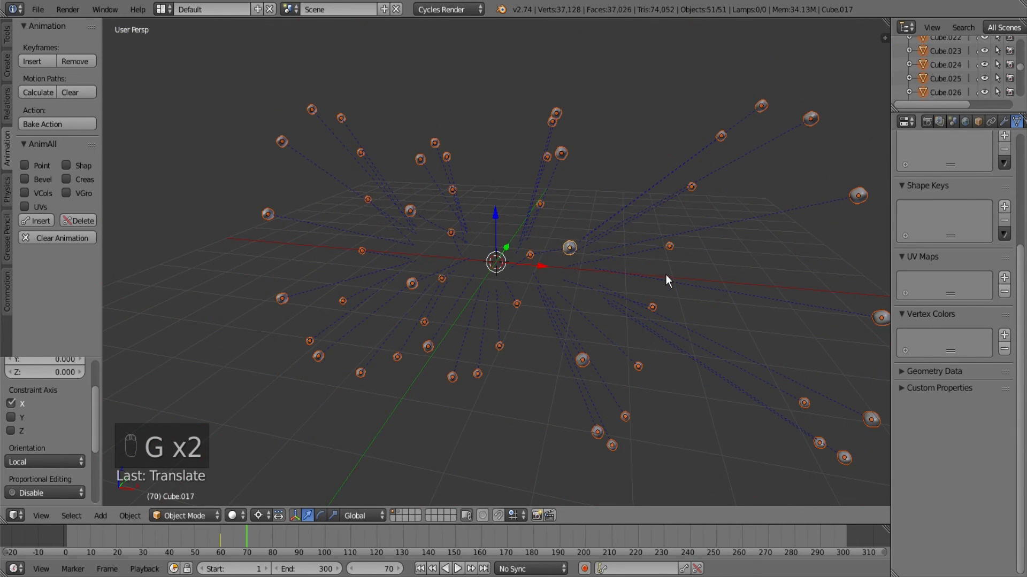
Move the balls about 0.28 along their local Y axes and insert a Location keyframe at frame 70.
key(g)
key(y)
key(y)
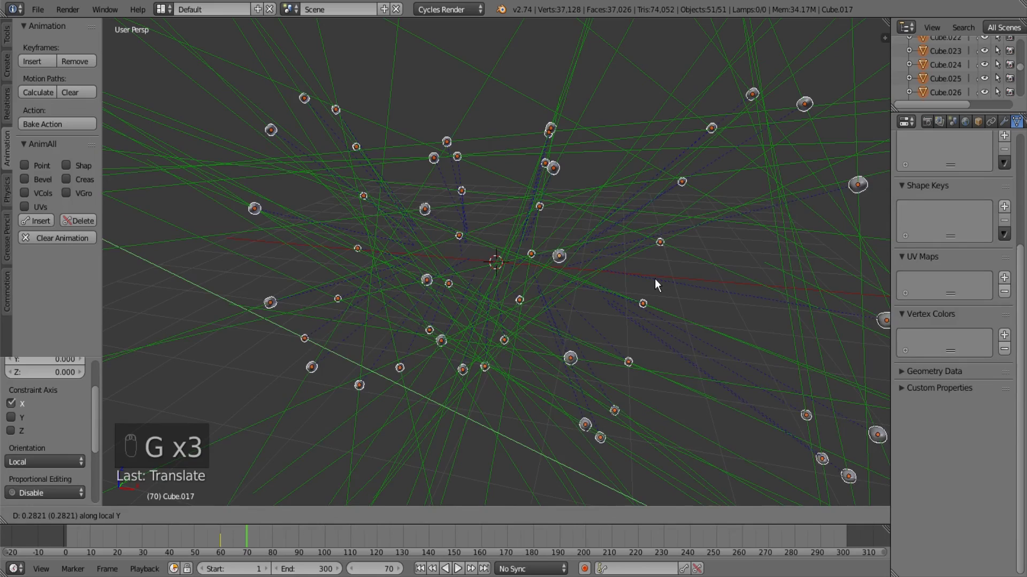
click(654, 278)
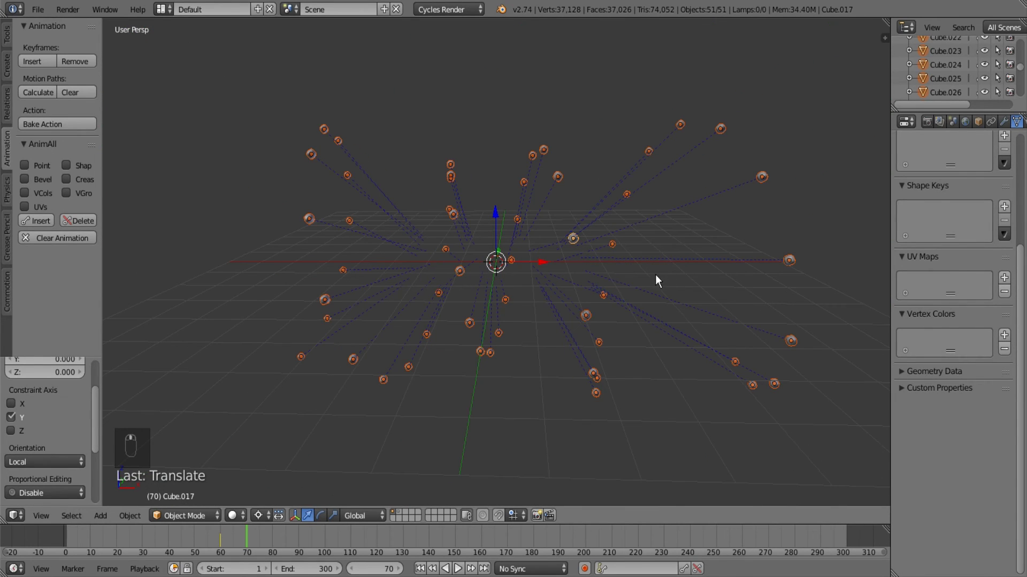
key(i)
click(657, 276)
Play the animation from the start to check how the balls burst outward, then stop playback.
drag(209, 544, 69, 537)
key(alt+a)
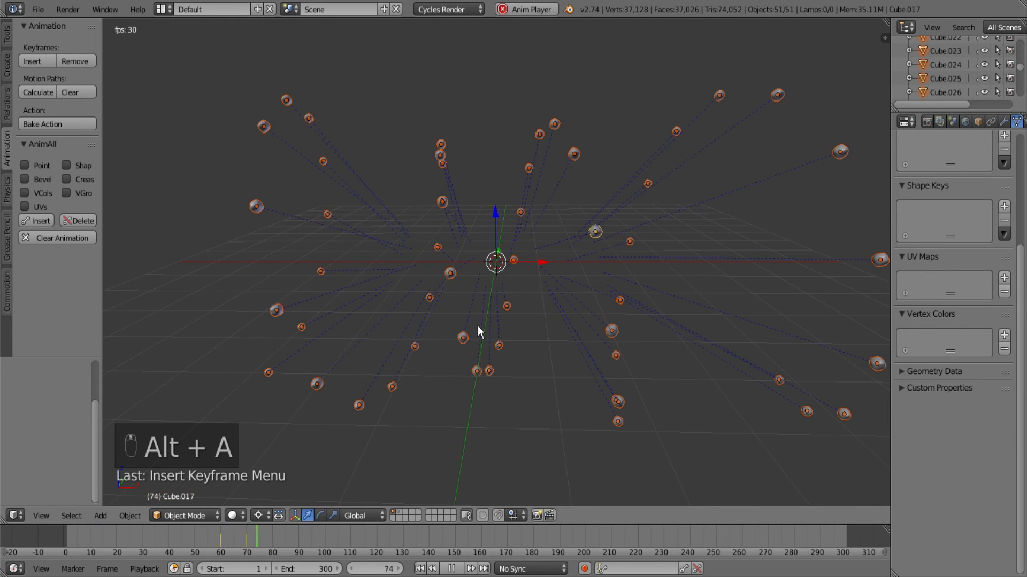
mouse_move(479, 326)
middle_down()
mouse_move(580, 330)
mouse_move(488, 329)
middle_up()
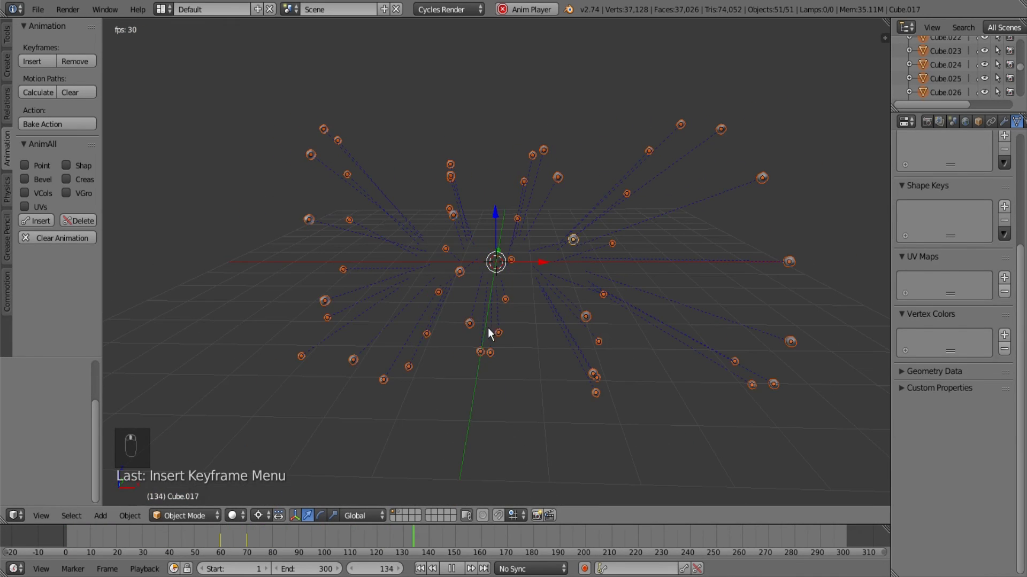
key(alt+a)
At frame 300, scale all the balls outward by about 1.294 and insert a Location keyframe for them.
drag(262, 542, 849, 545)
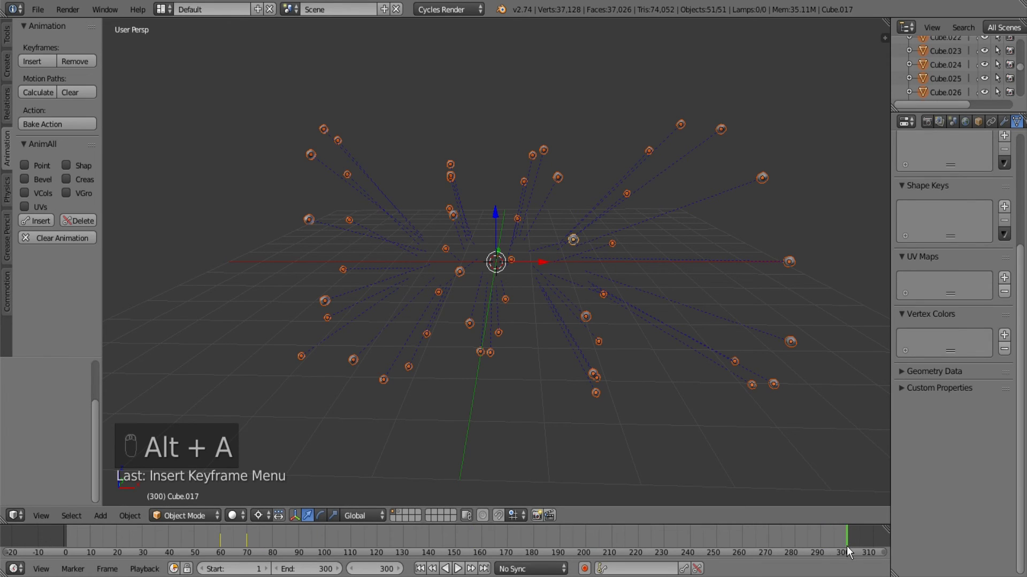
scroll(735, 325, down, 5)
middle_drag(735, 326, 673, 344)
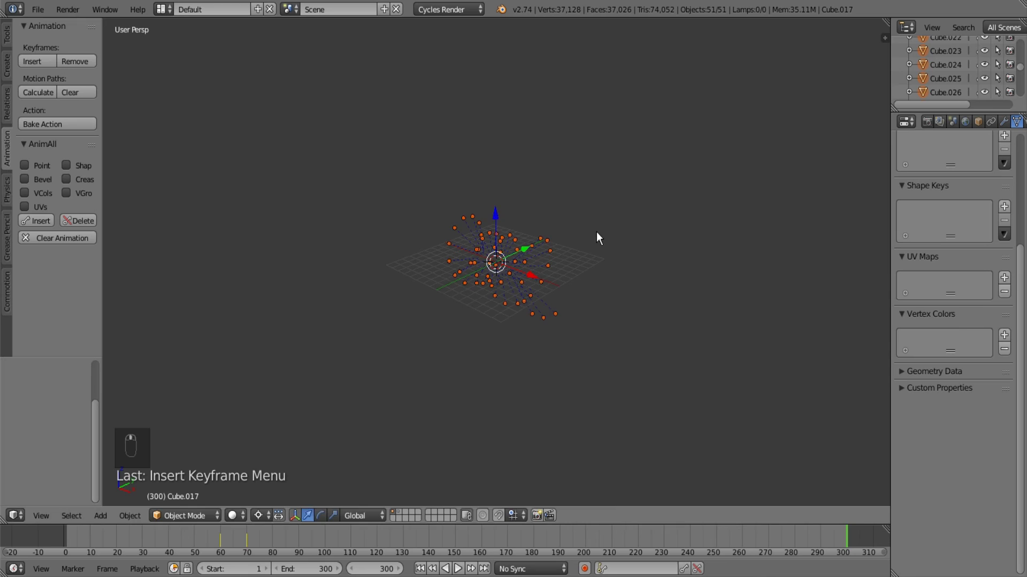
key(s)
click(627, 229)
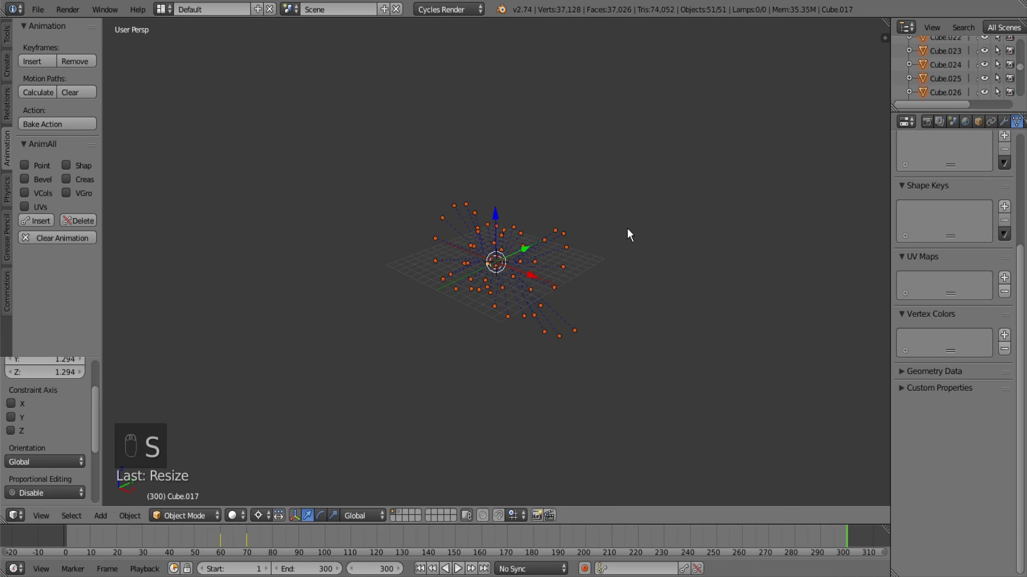
scroll(557, 287, up, 5)
key(i)
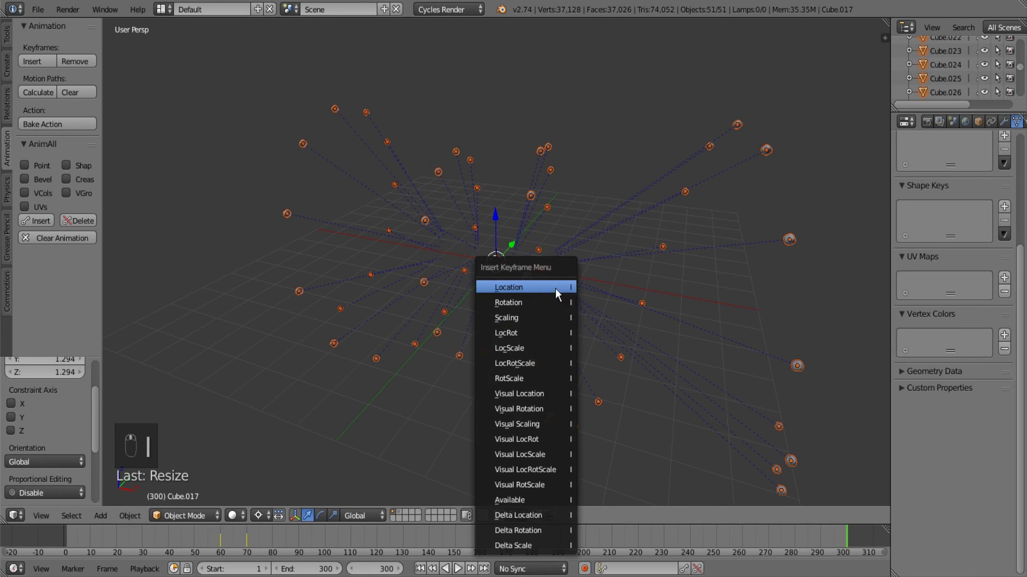
click(555, 287)
Deselect all the balls while playing the animation from frame 1, check the burst and slow drift from several angles, and stop playback.
click(68, 536)
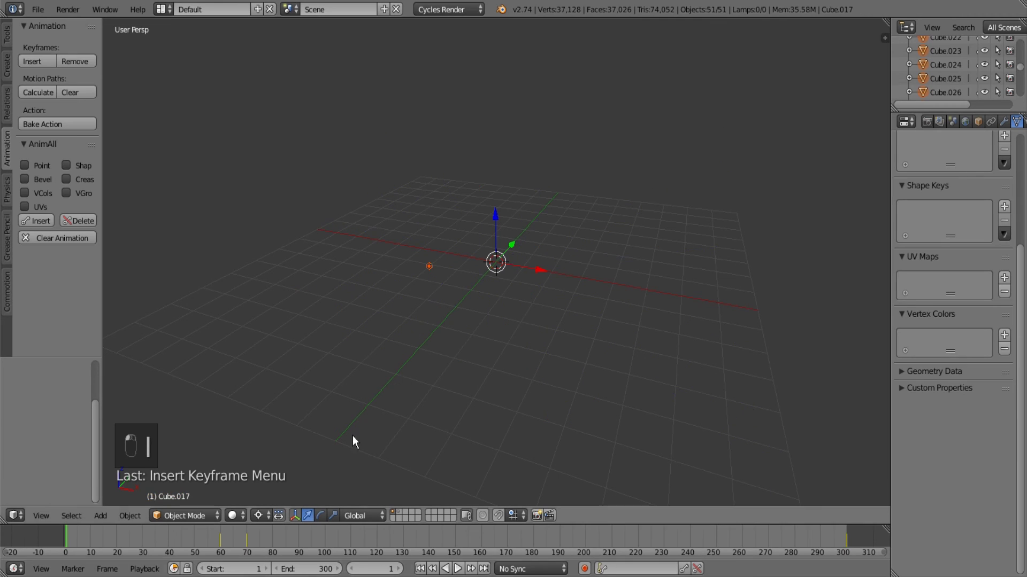
key(alt+a)
key(a)
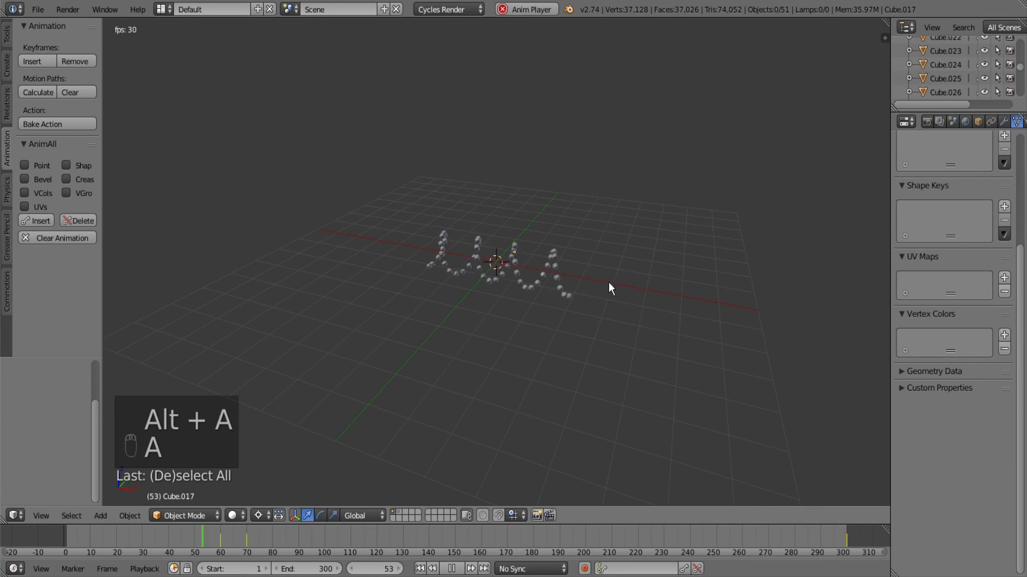
middle_drag(608, 283, 698, 249)
scroll(695, 252, up, 3)
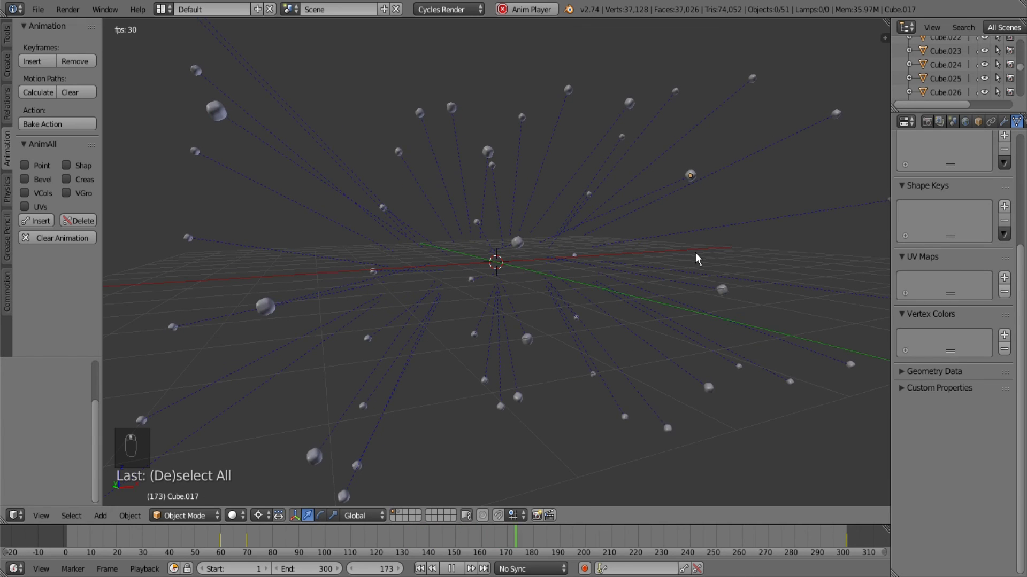
middle_drag(713, 246, 663, 265)
scroll(624, 274, down, 2)
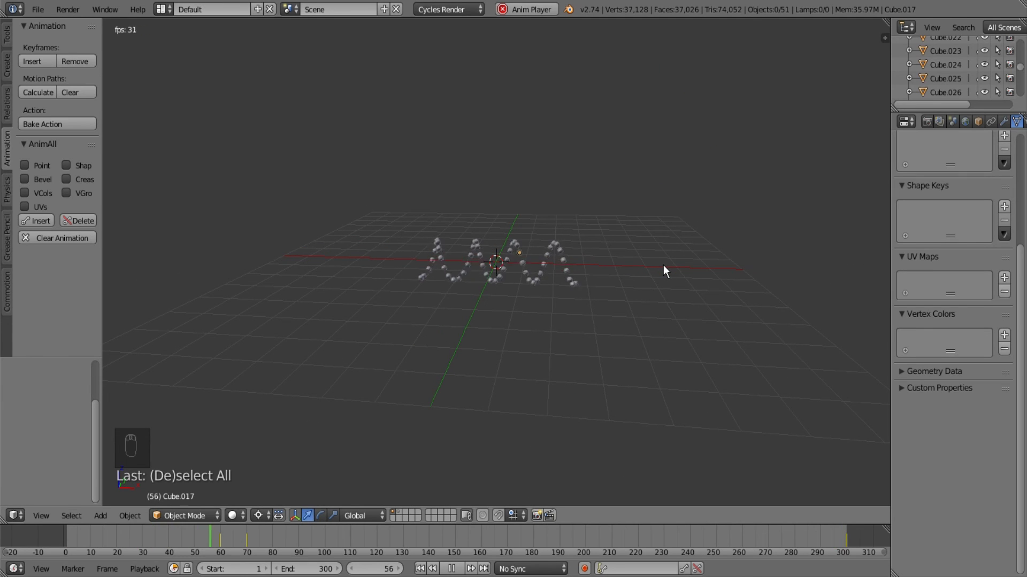
middle_drag(653, 261, 681, 269)
key(alt+a)
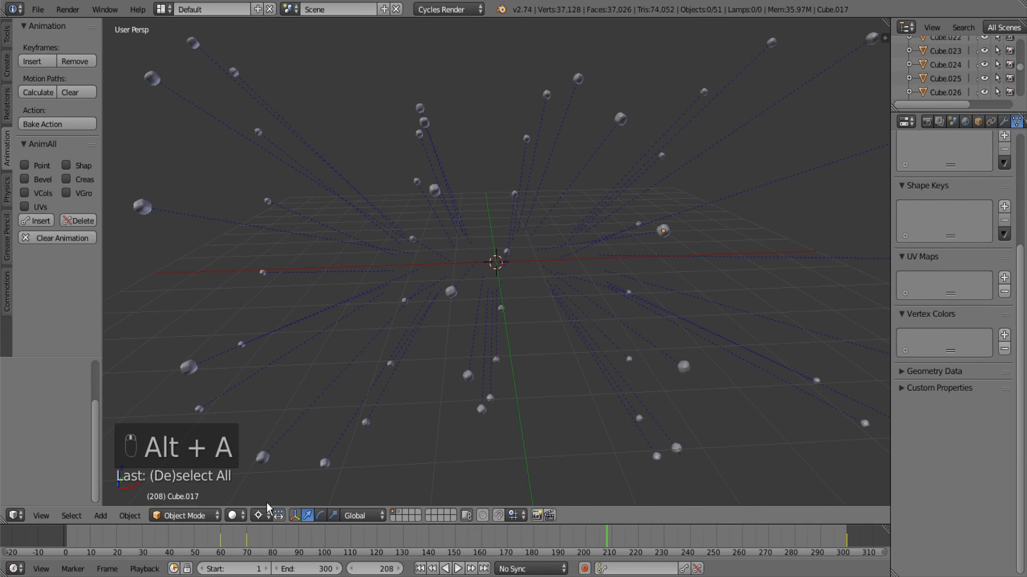
Select a single ball above the grid centre at frame 70 and try to move it farther outward at frame 299.
click(248, 539)
scroll(612, 235, down, 4)
middle_drag(612, 235, 580, 237)
scroll(581, 237, up, 5)
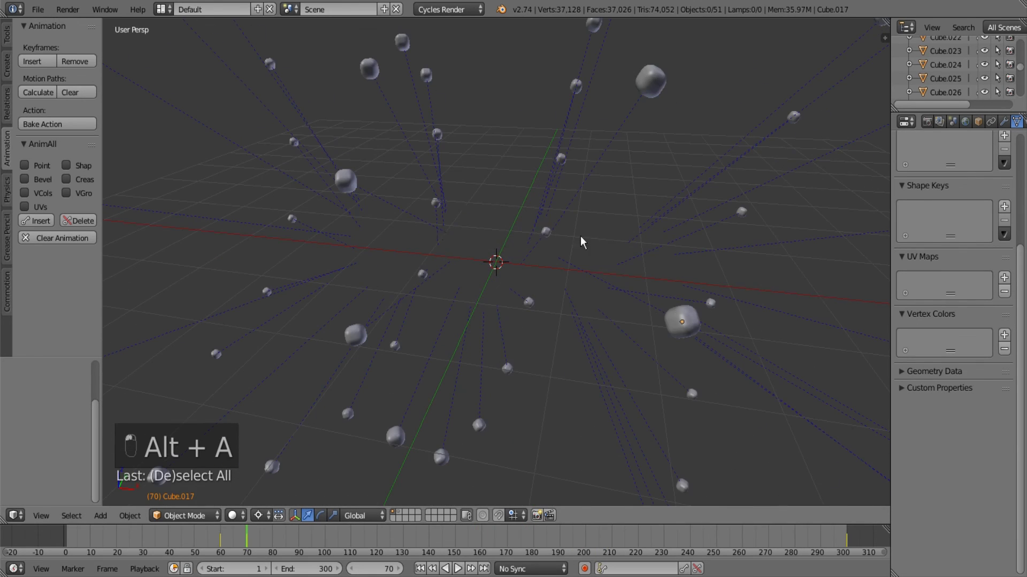
right_click(348, 183)
scroll(588, 283, down, 4)
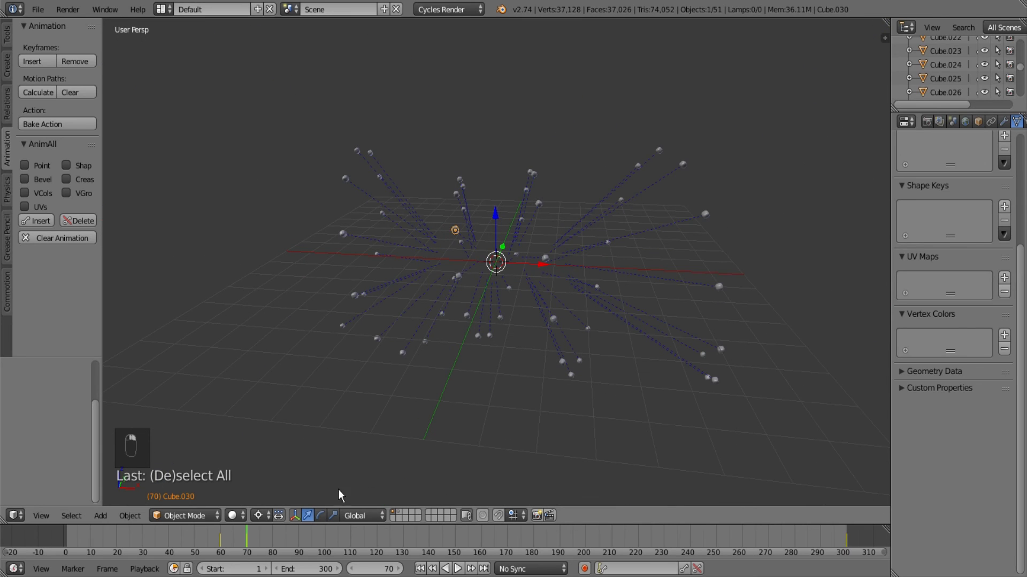
drag(259, 541, 838, 539)
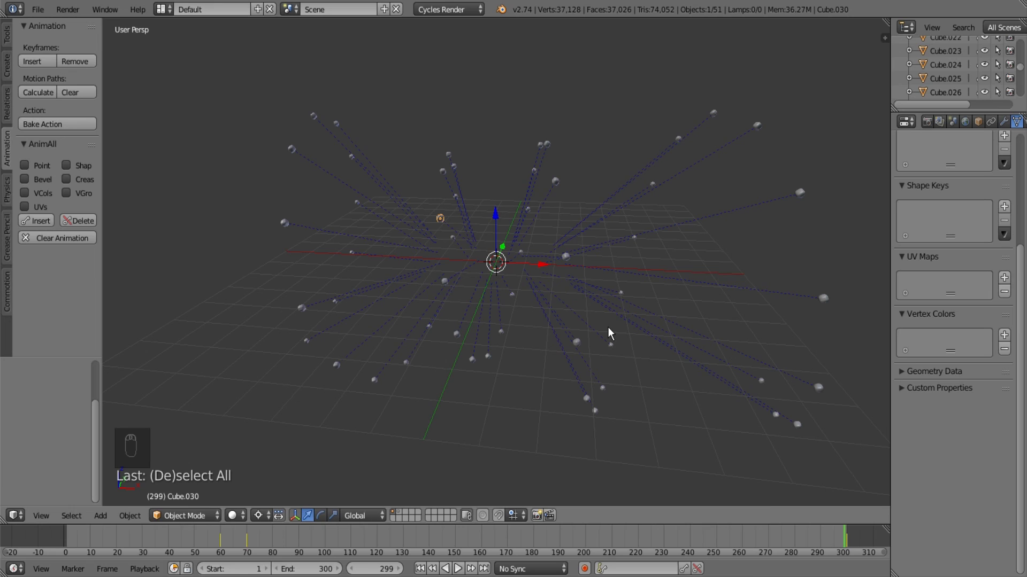
key(g)
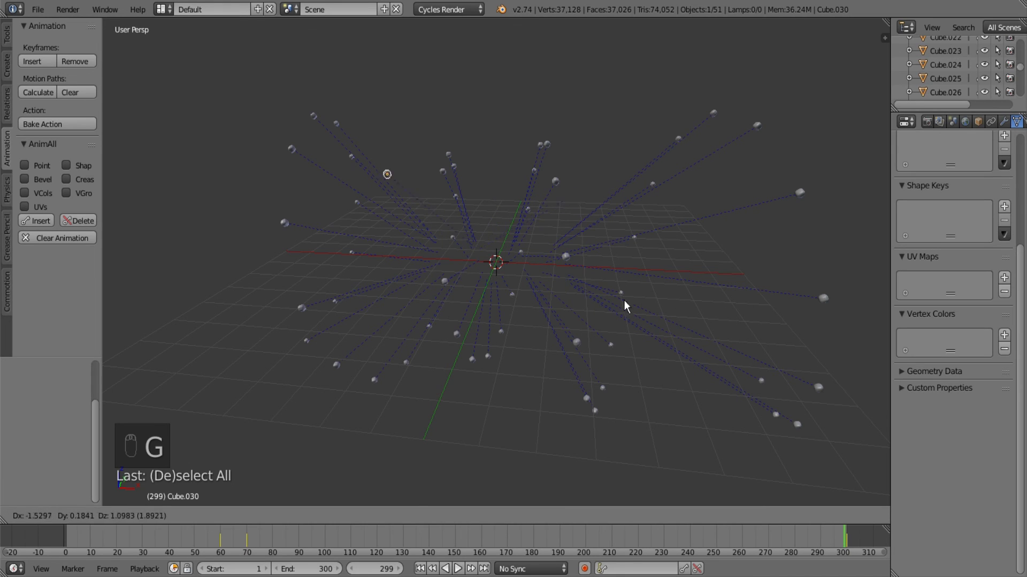
right_click(742, 288)
Examine the spread of the balls at frame 299 from several angles and distances.
scroll(620, 220, down, 1)
scroll(620, 219, down, 5)
middle_drag(623, 219, 642, 227)
scroll(605, 257, up, 8)
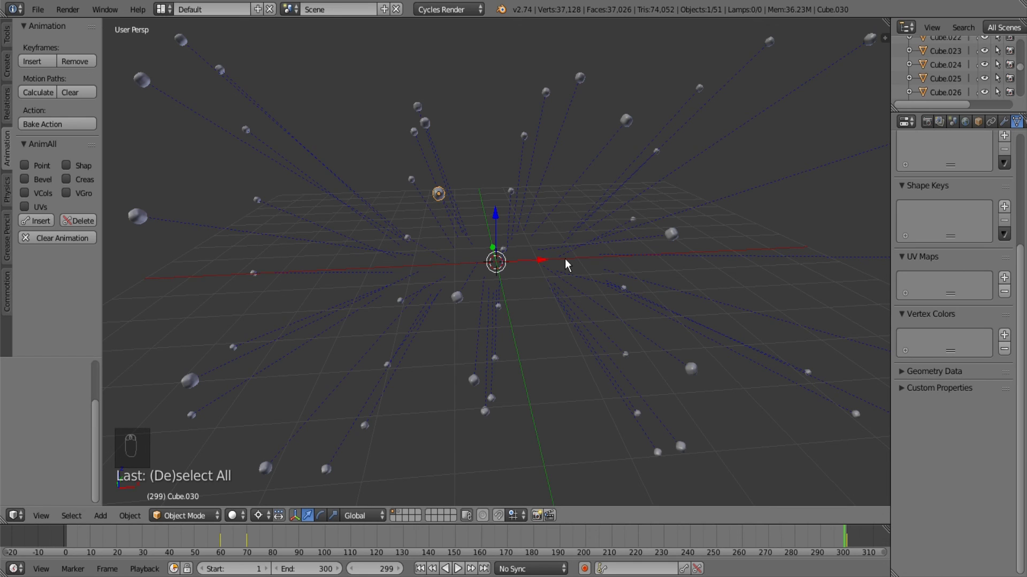
scroll(543, 298, down, 5)
middle_drag(543, 298, 482, 316)
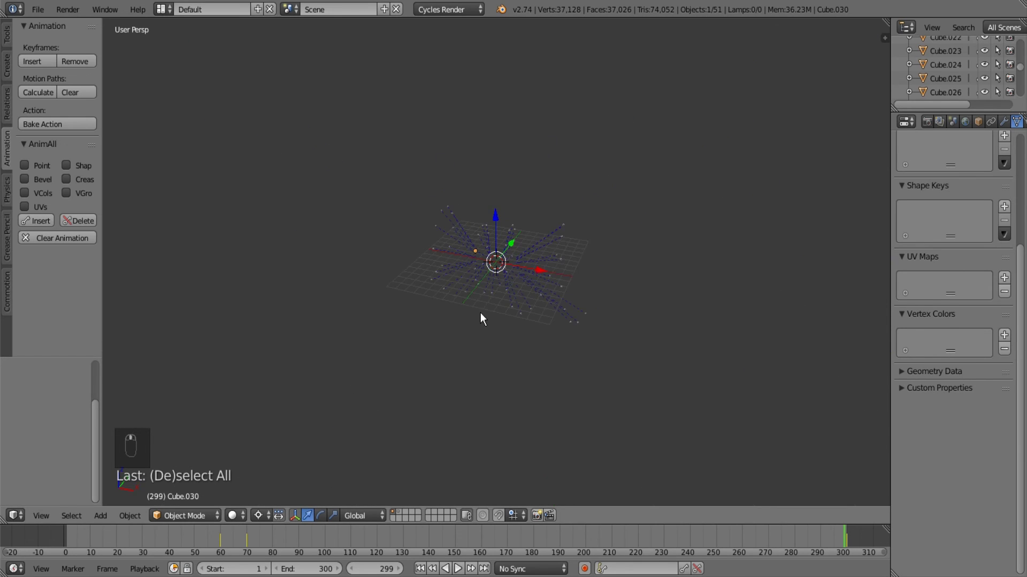
scroll(488, 339, up, 4)
scroll(515, 316, up, 4)
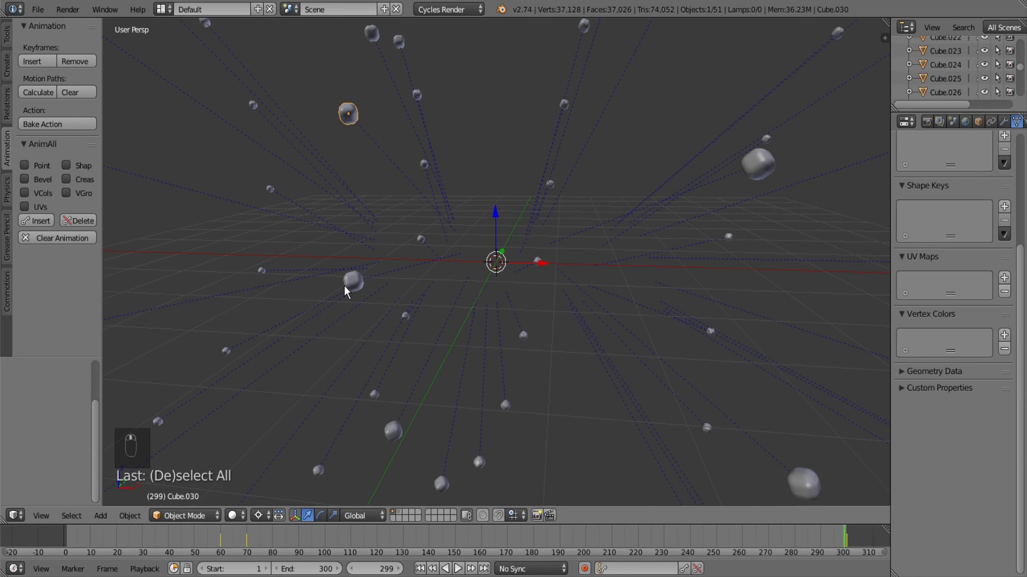
scroll(358, 280, down, 4)
middle_drag(362, 283, 415, 277)
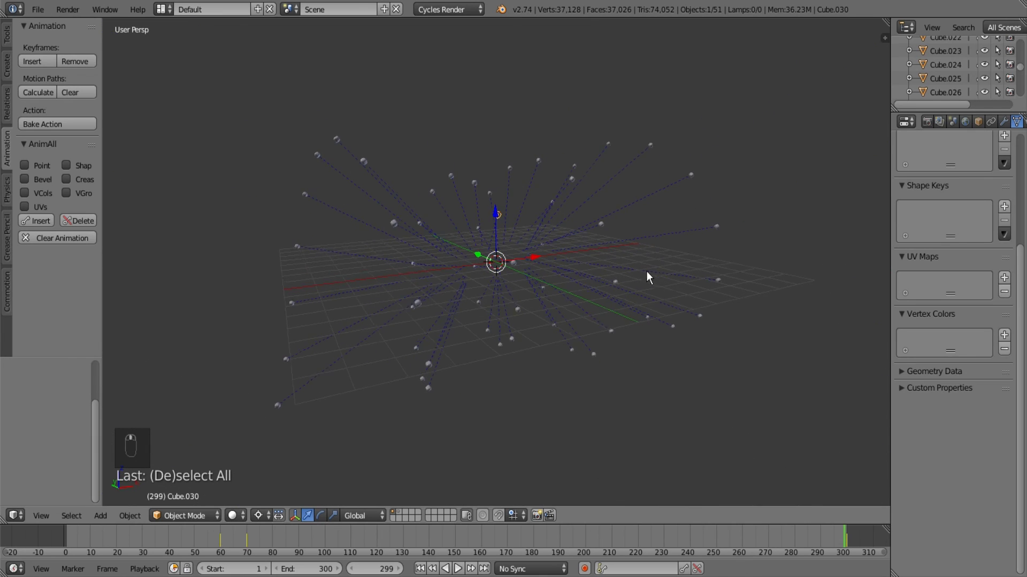
scroll(591, 294, up, 5)
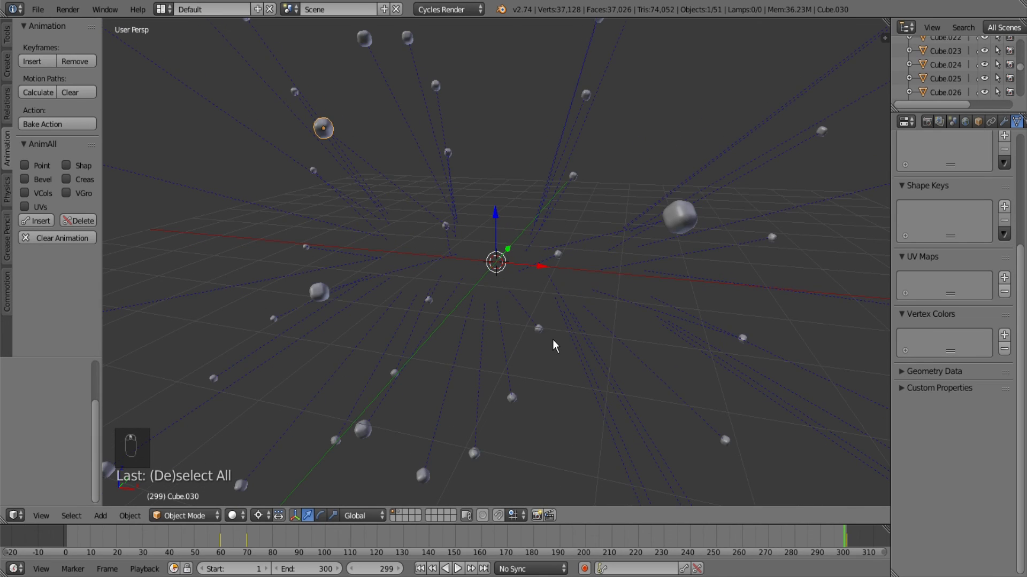
scroll(553, 339, down, 4)
Replay the animation from frame 1 and inspect the outward burst and drift up close from different angles.
click(66, 536)
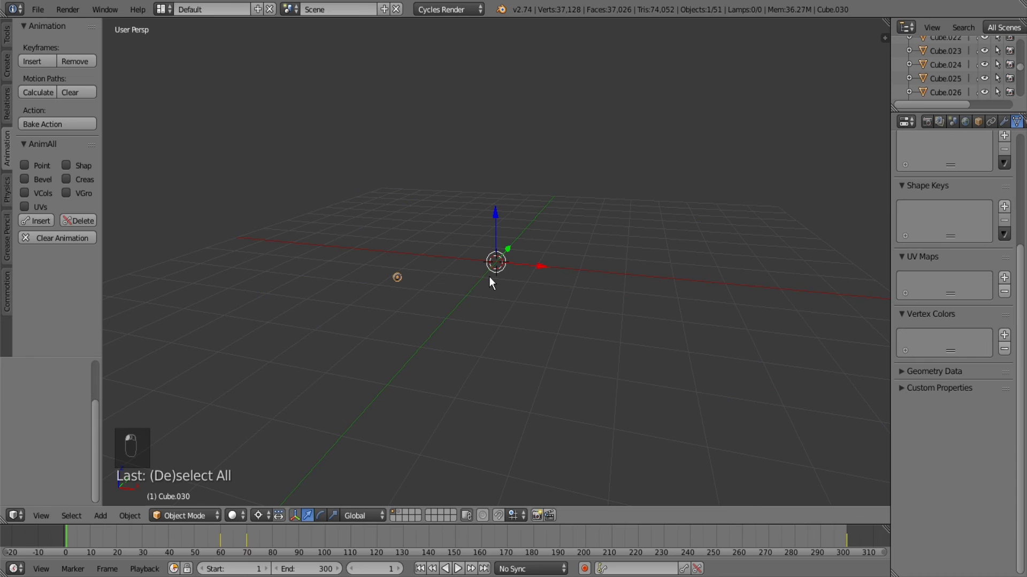
key(alt+a)
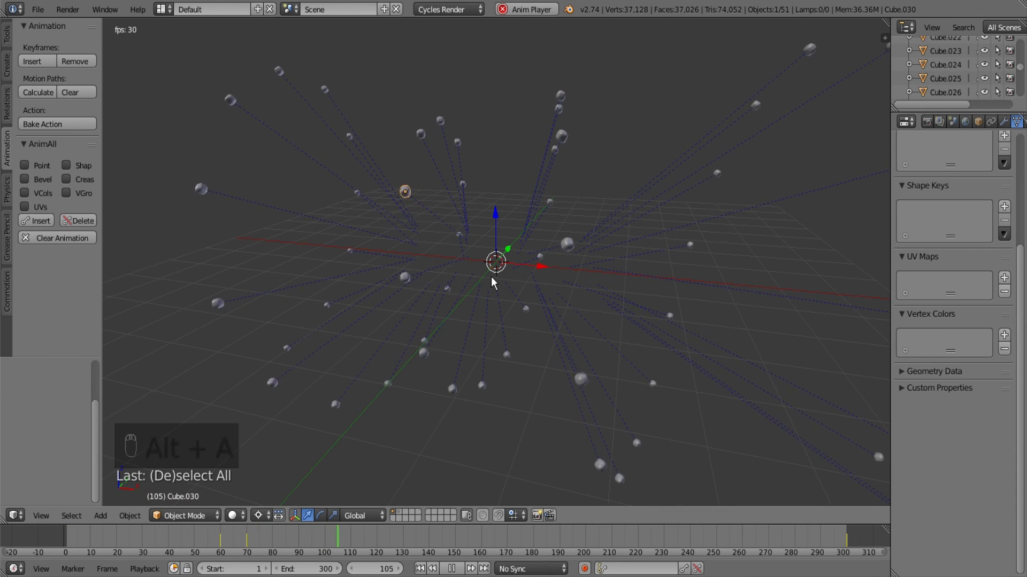
middle_drag(491, 277, 593, 256)
scroll(582, 267, up, 5)
scroll(592, 257, up, 1)
middle_drag(710, 275, 625, 290)
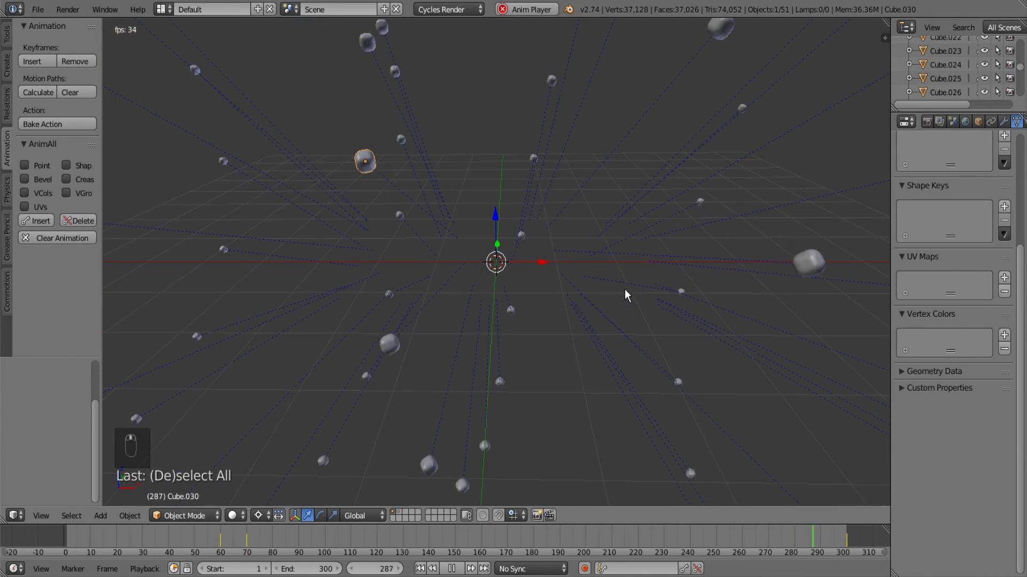